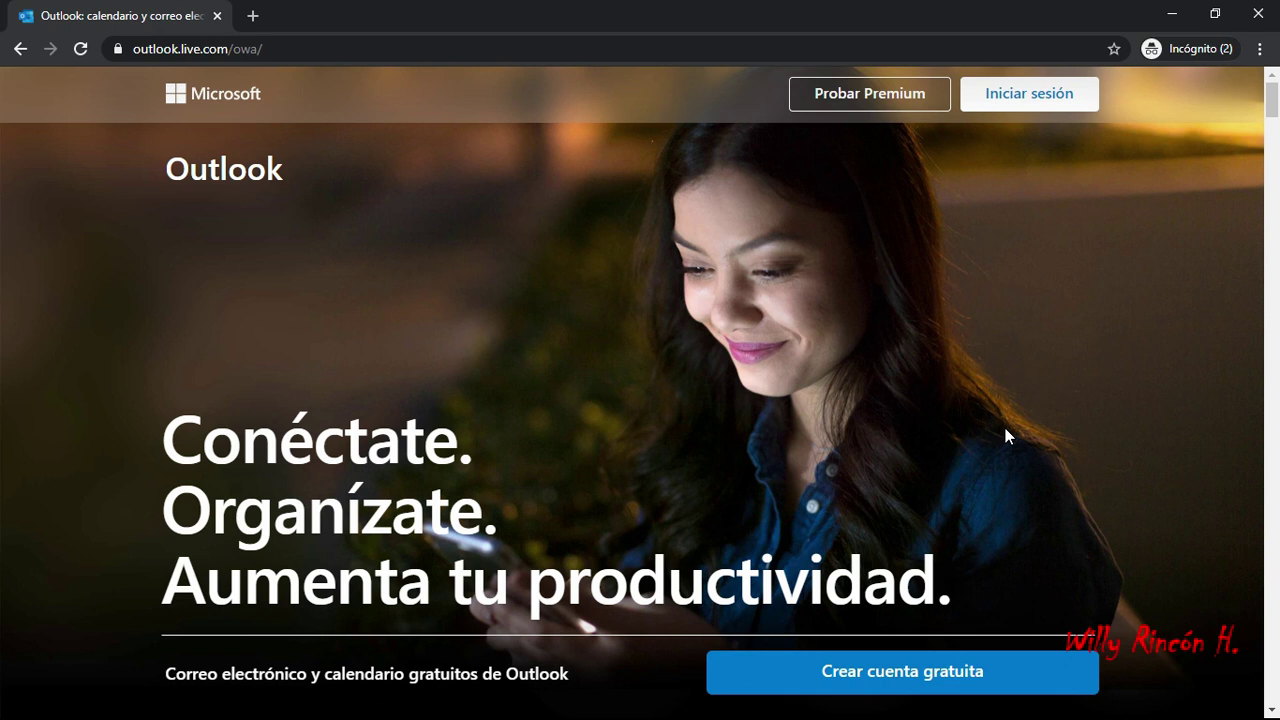
left_click(921, 680)
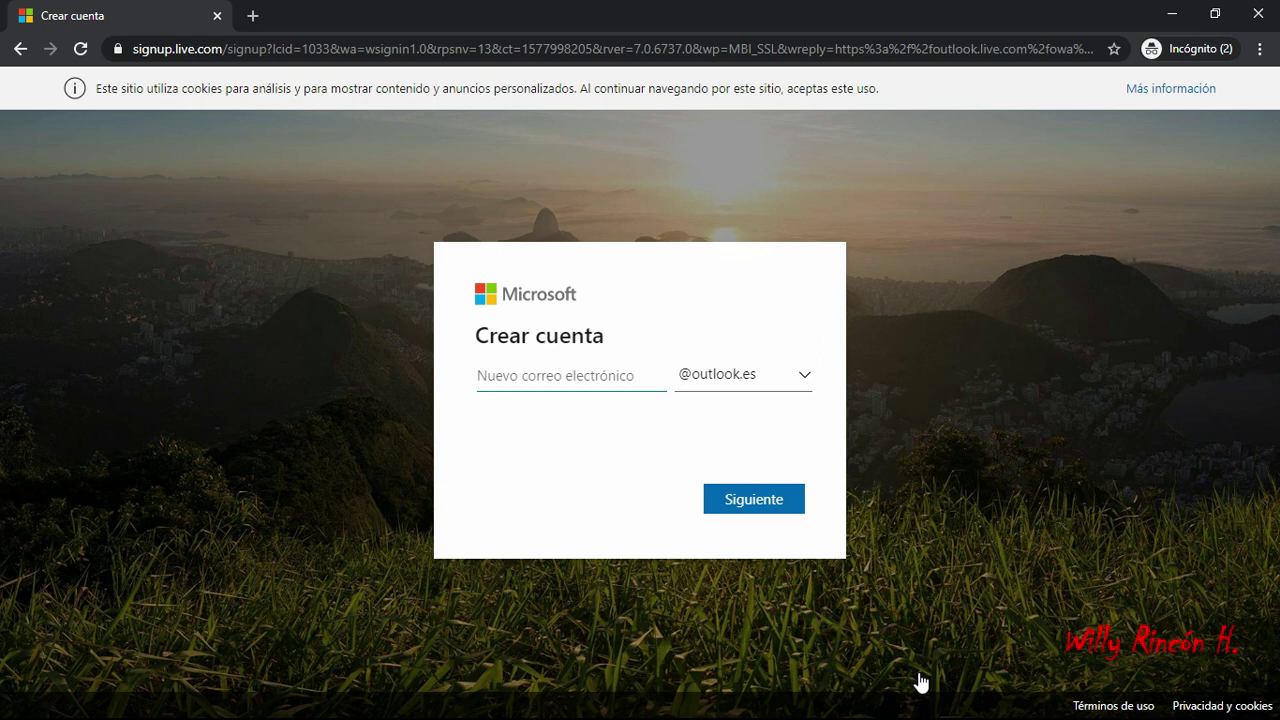
left_click(521, 378)
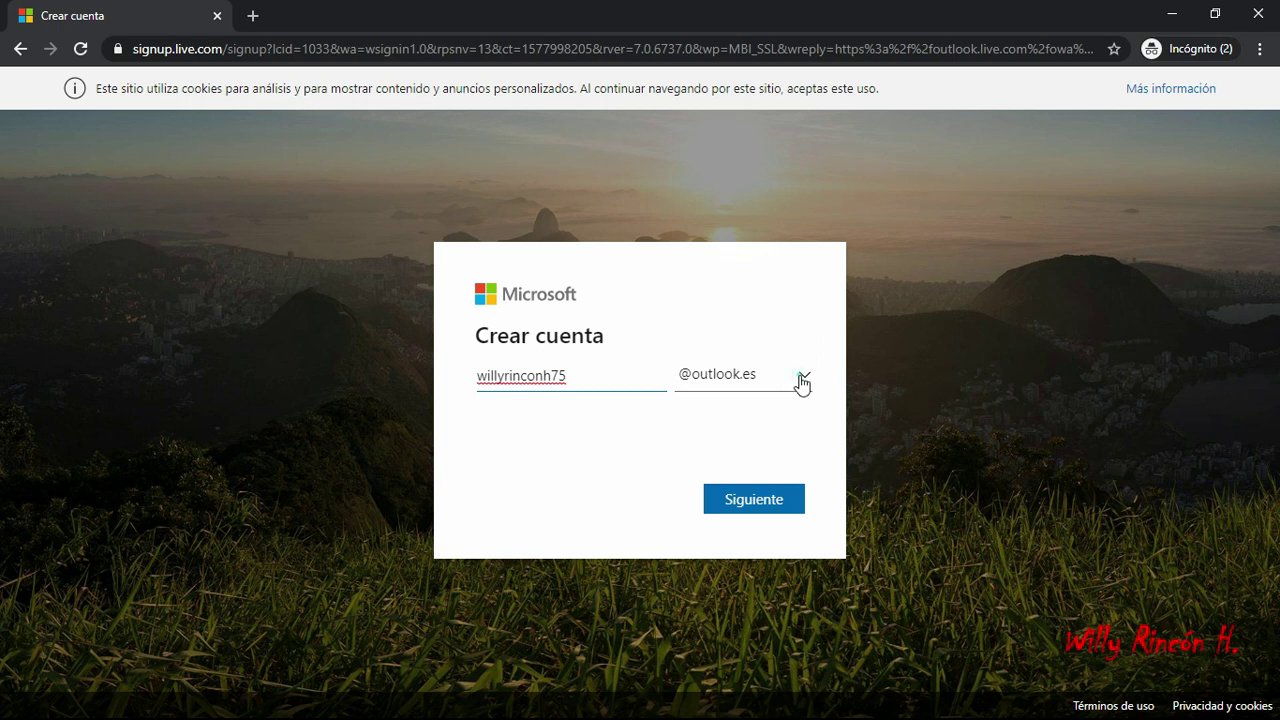
left_click(803, 380)
left_click(751, 424)
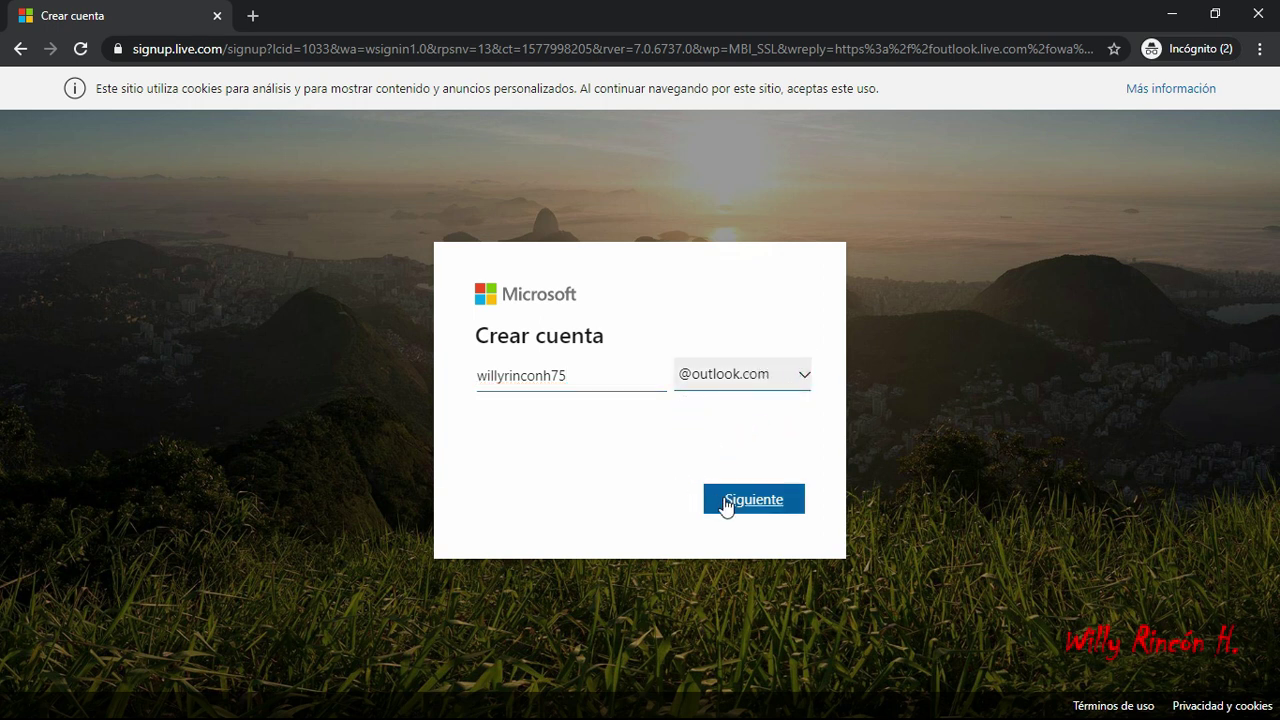
left_click(575, 376)
type("1")
left_click(754, 508)
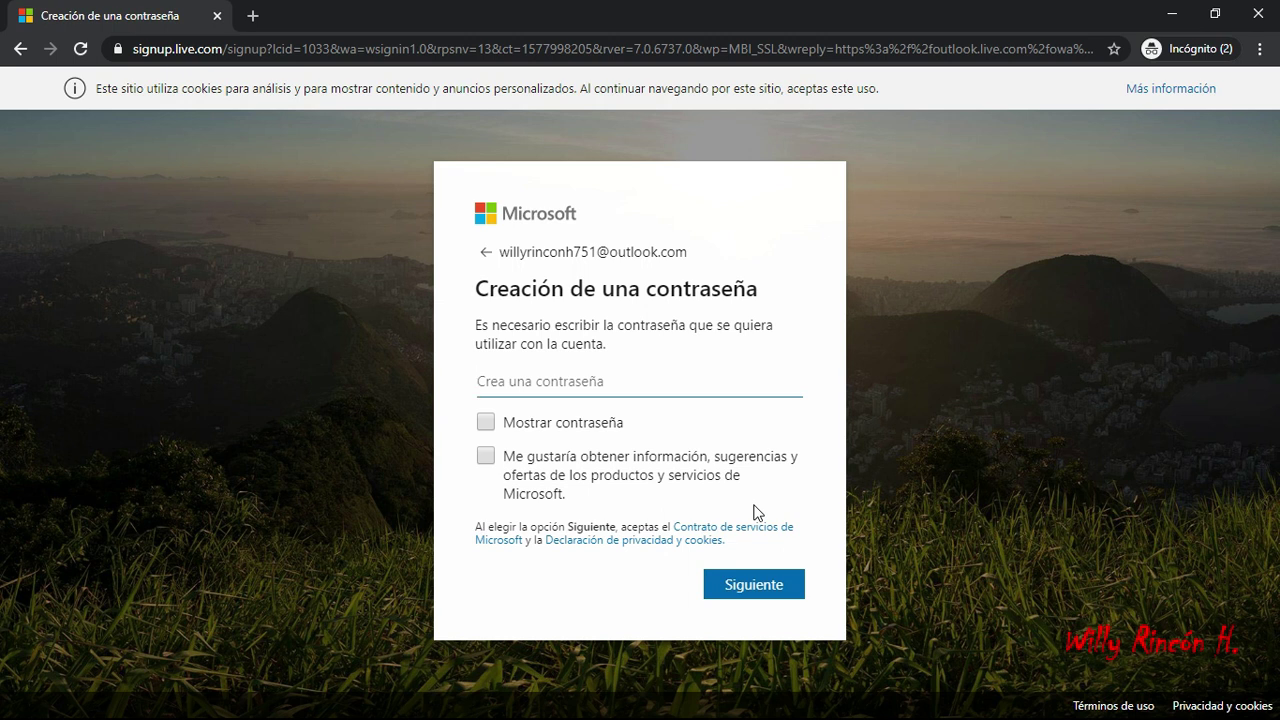
Set the account password and enter the first and last name
type("••••••••")
left_click(758, 590)
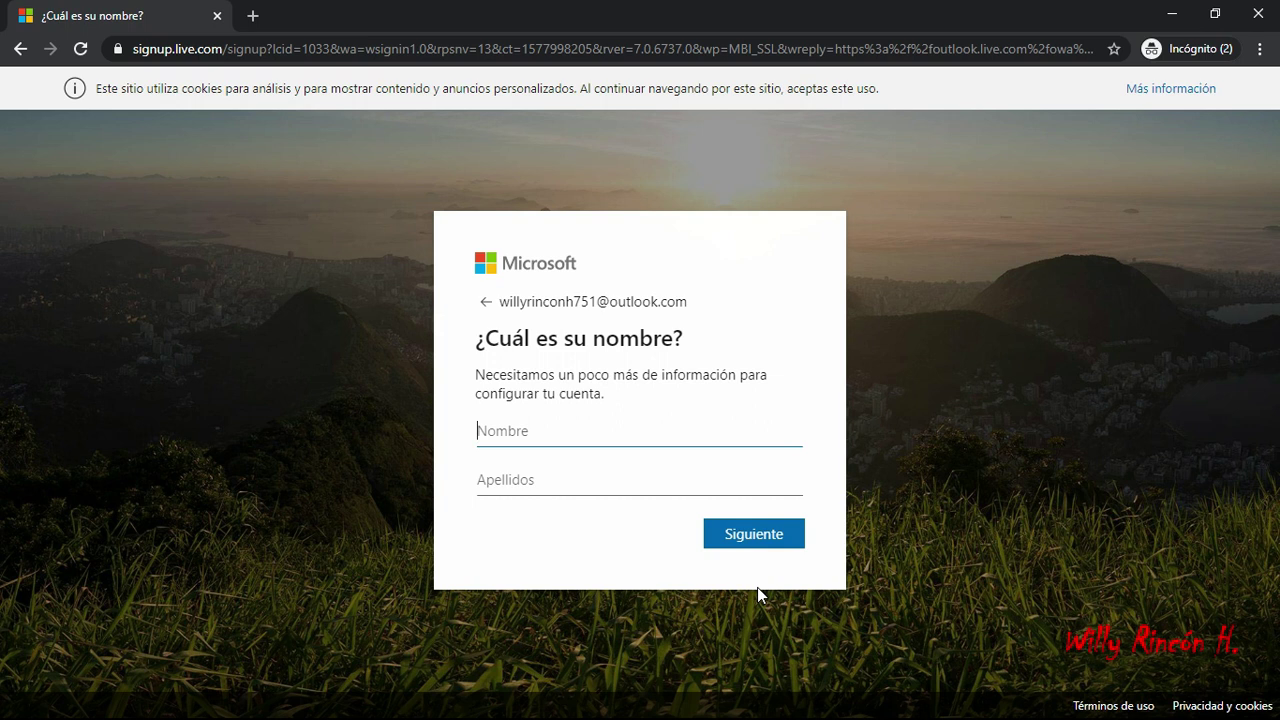
key("Tab")
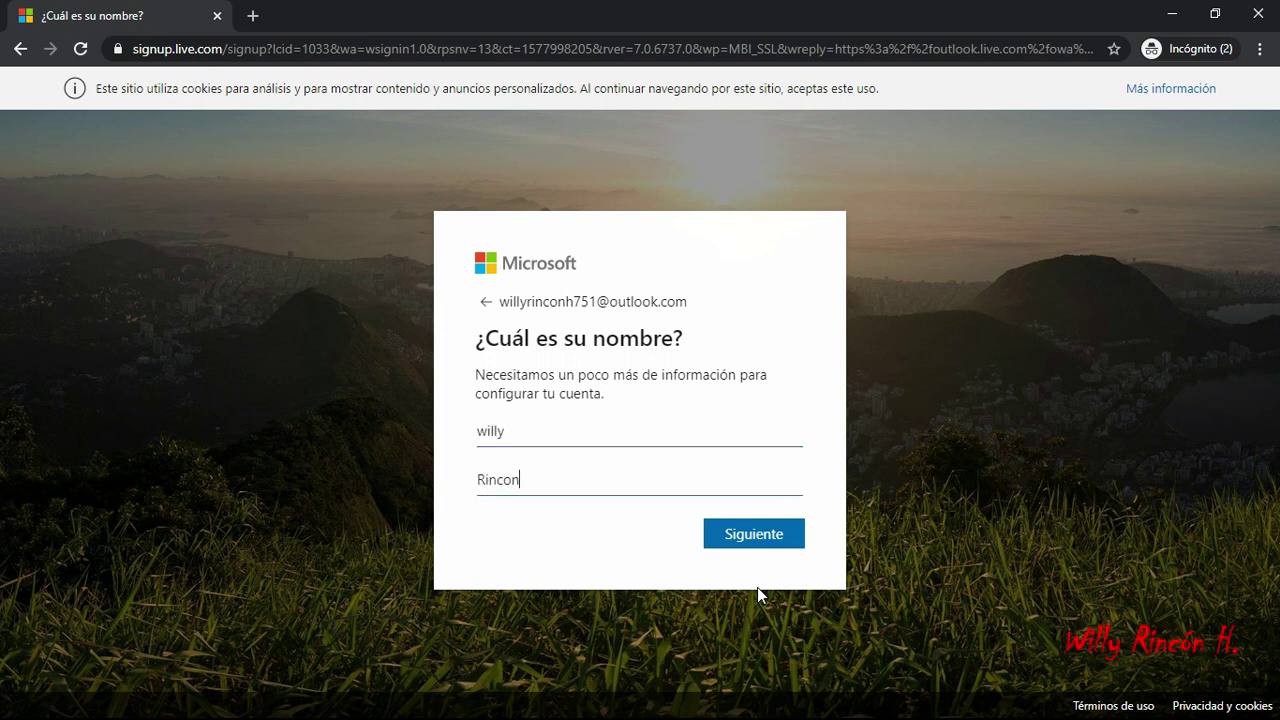
left_click(771, 540)
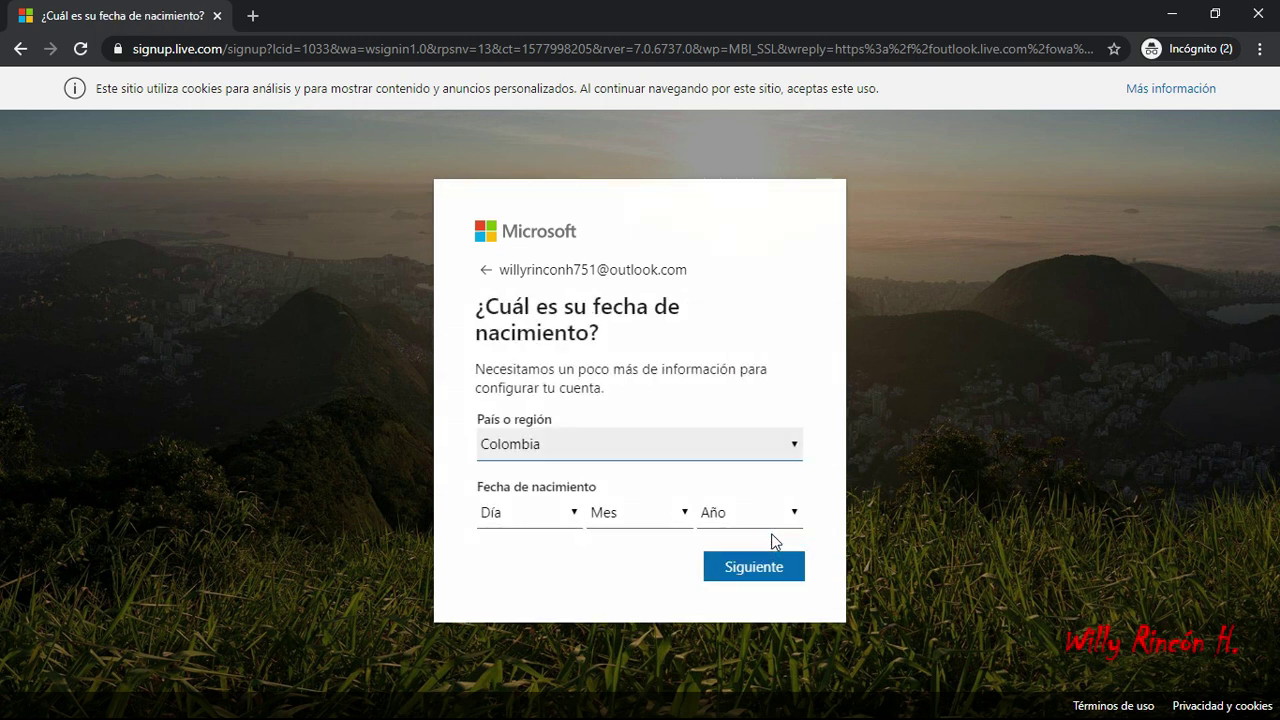
left_click(535, 515)
scroll(518, 490, "down", 1)
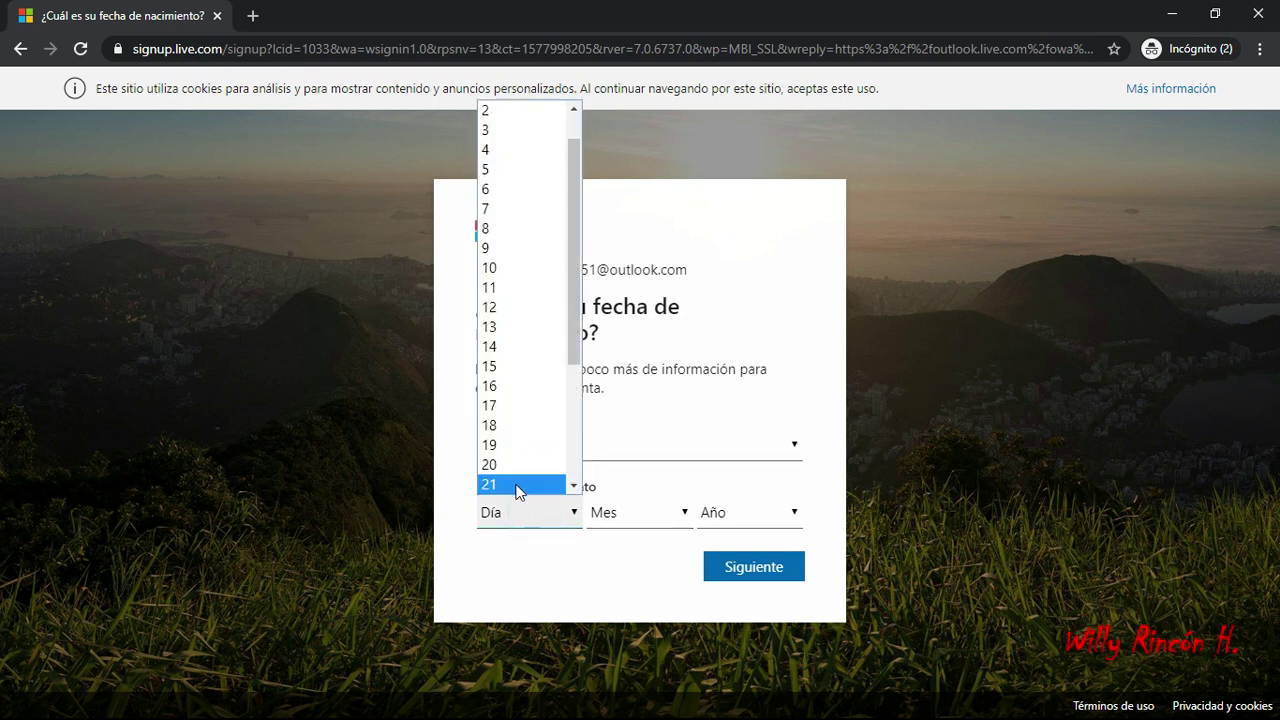
left_click(518, 487)
left_click(625, 513)
left_click(640, 484)
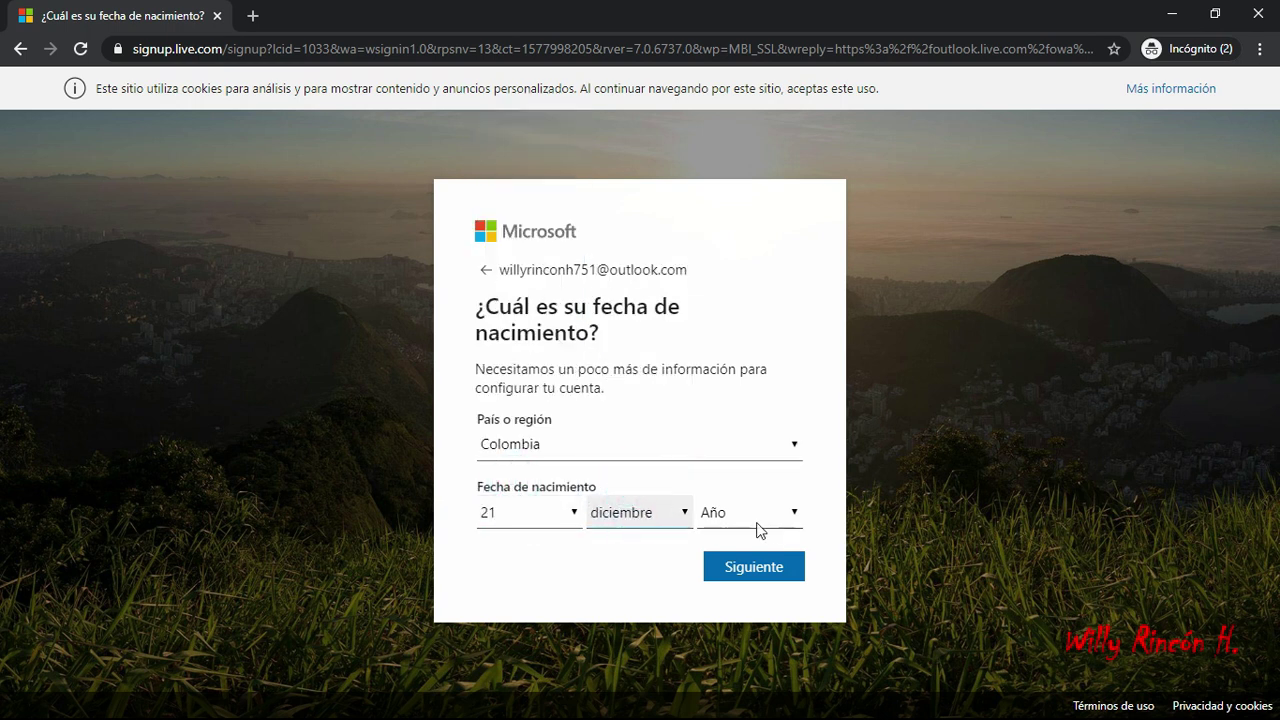
left_click(763, 520)
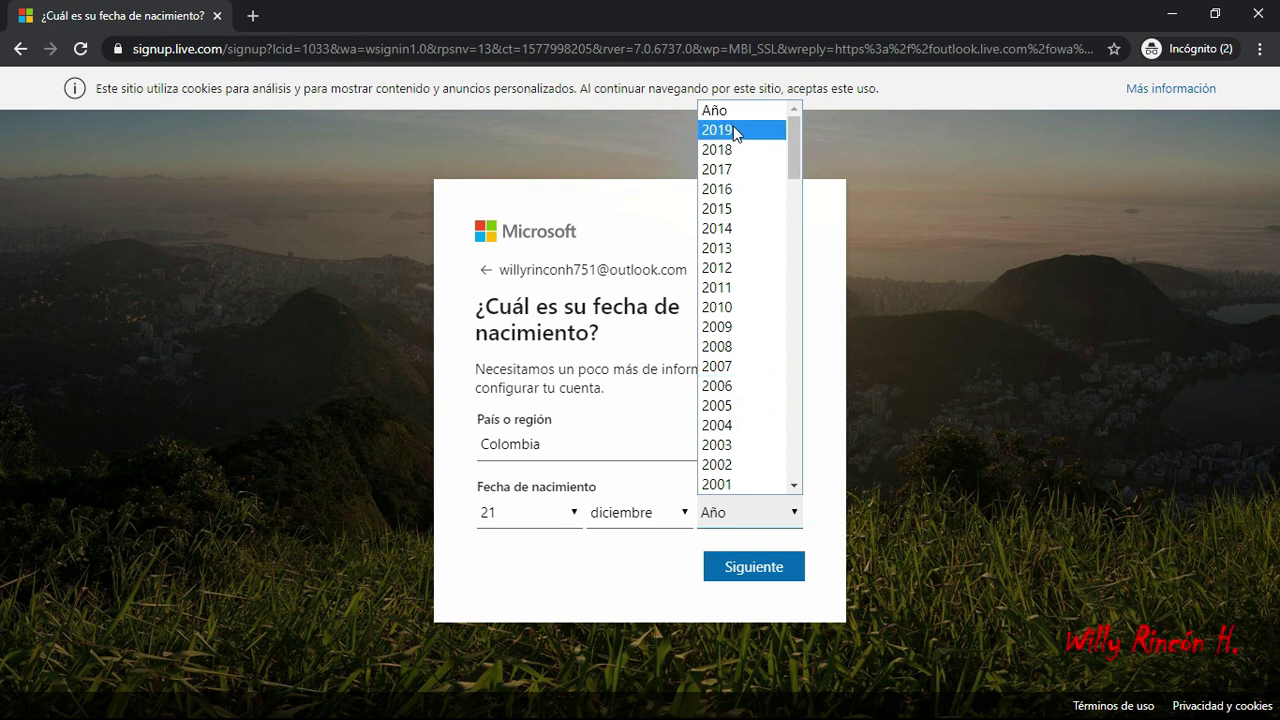
left_click(794, 451)
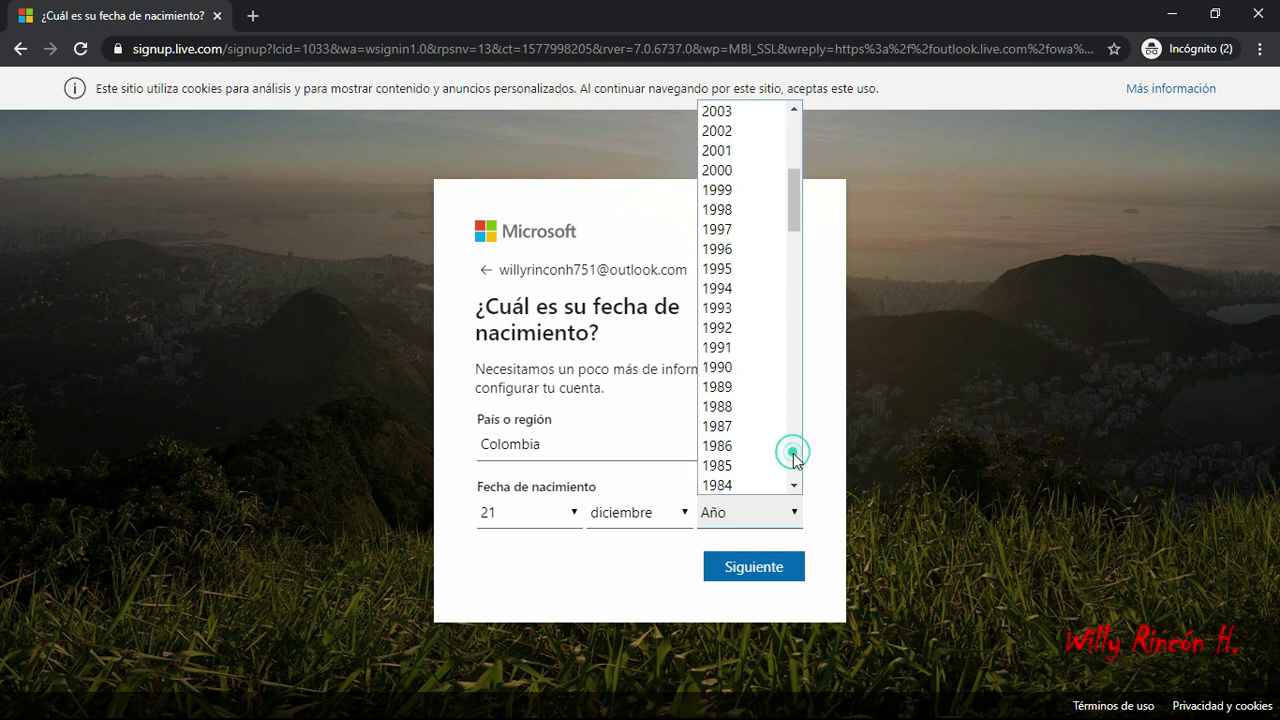
left_click(730, 337)
left_click(749, 566)
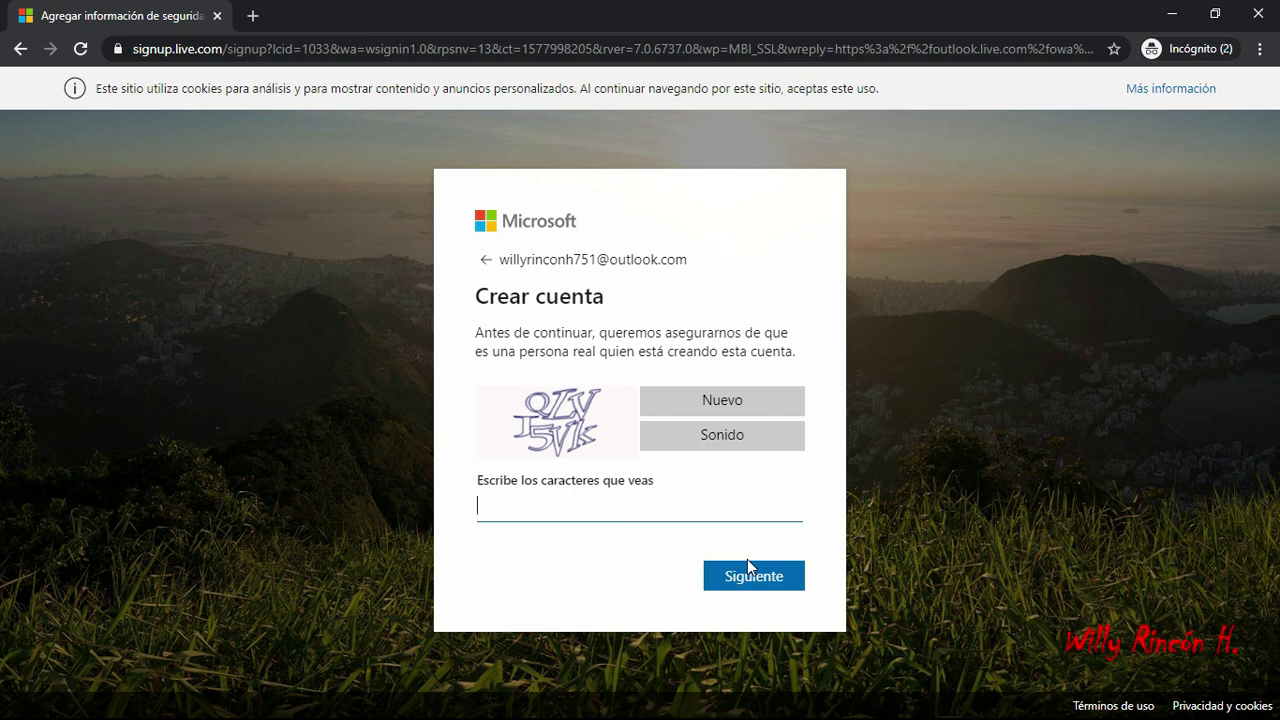
Select the new account's email address shown in the Outlook.com inbox
left_click_drag(690, 259, 500, 259)
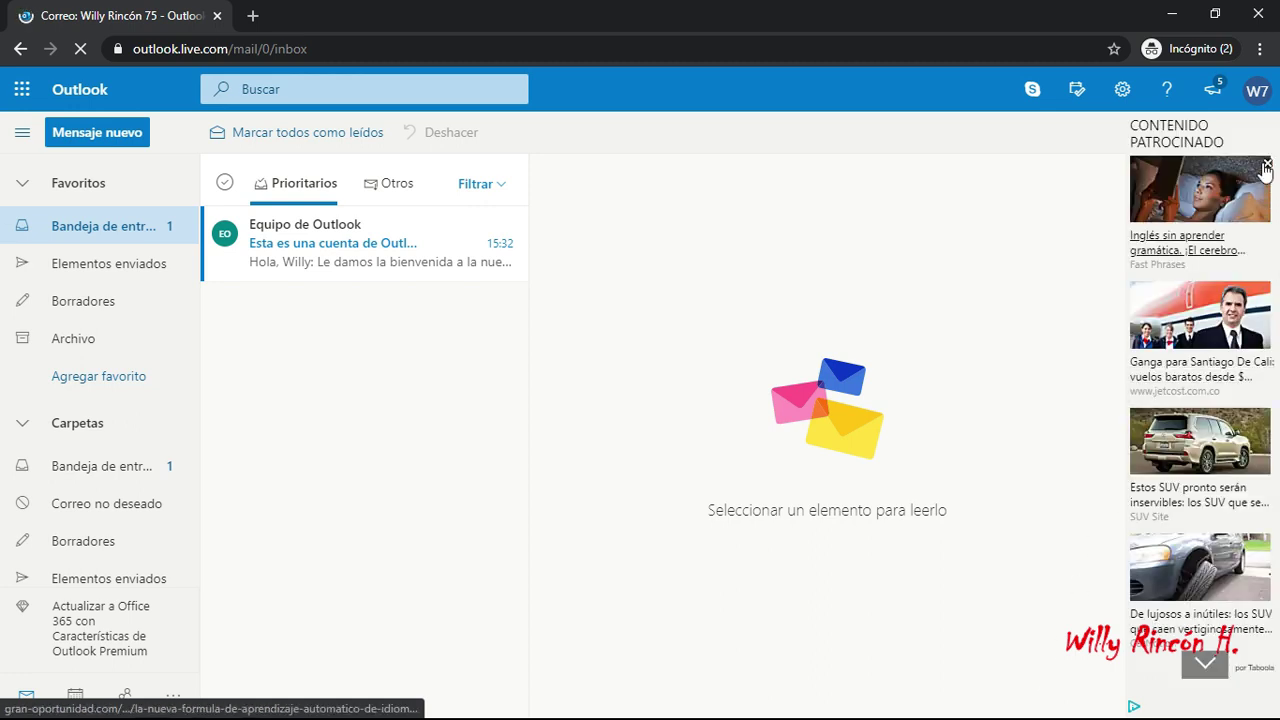
Show the new account's details panel, then bring up the Windows Start menu
left_click(1257, 91)
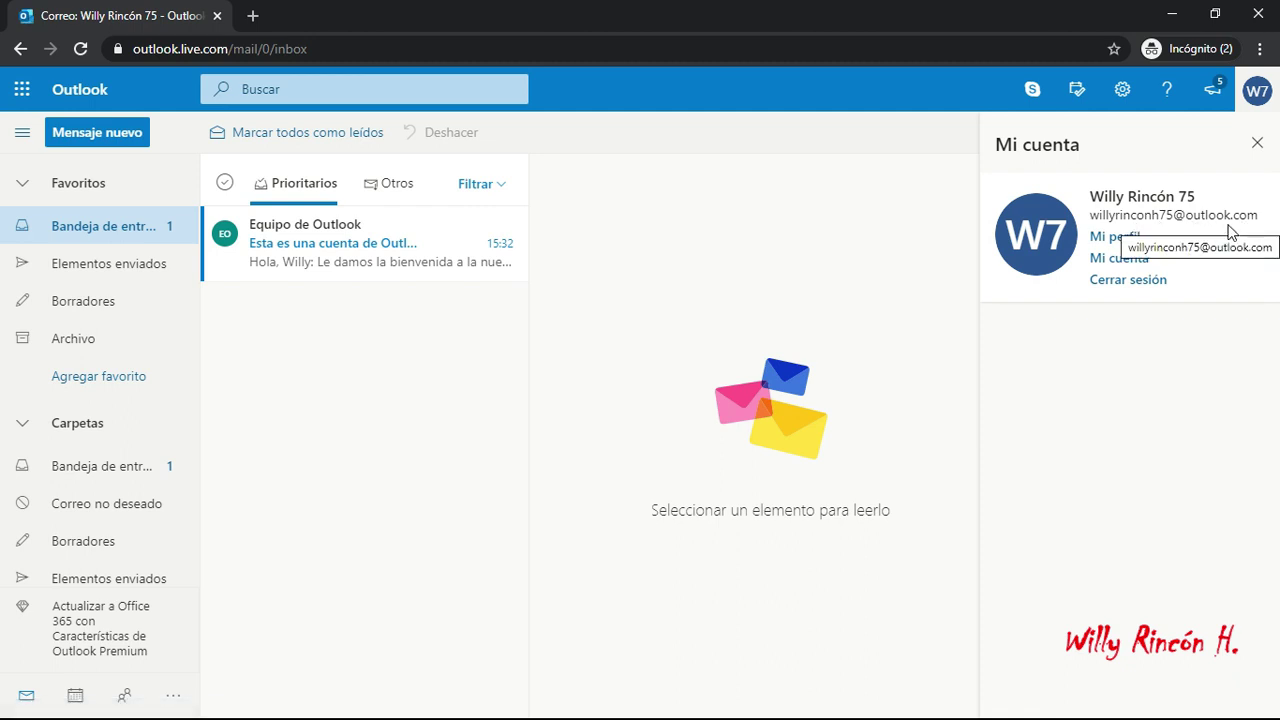
left_click(485, 385)
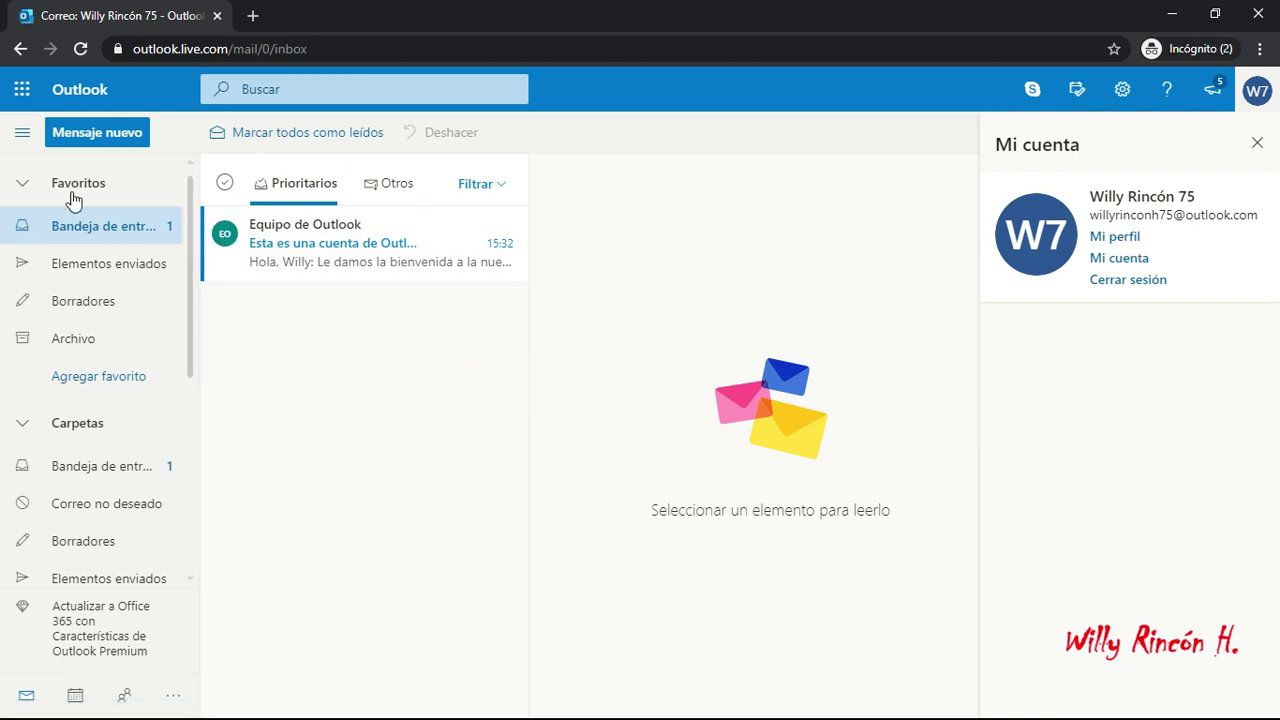
left_click(101, 229)
mouse_move(26, 695)
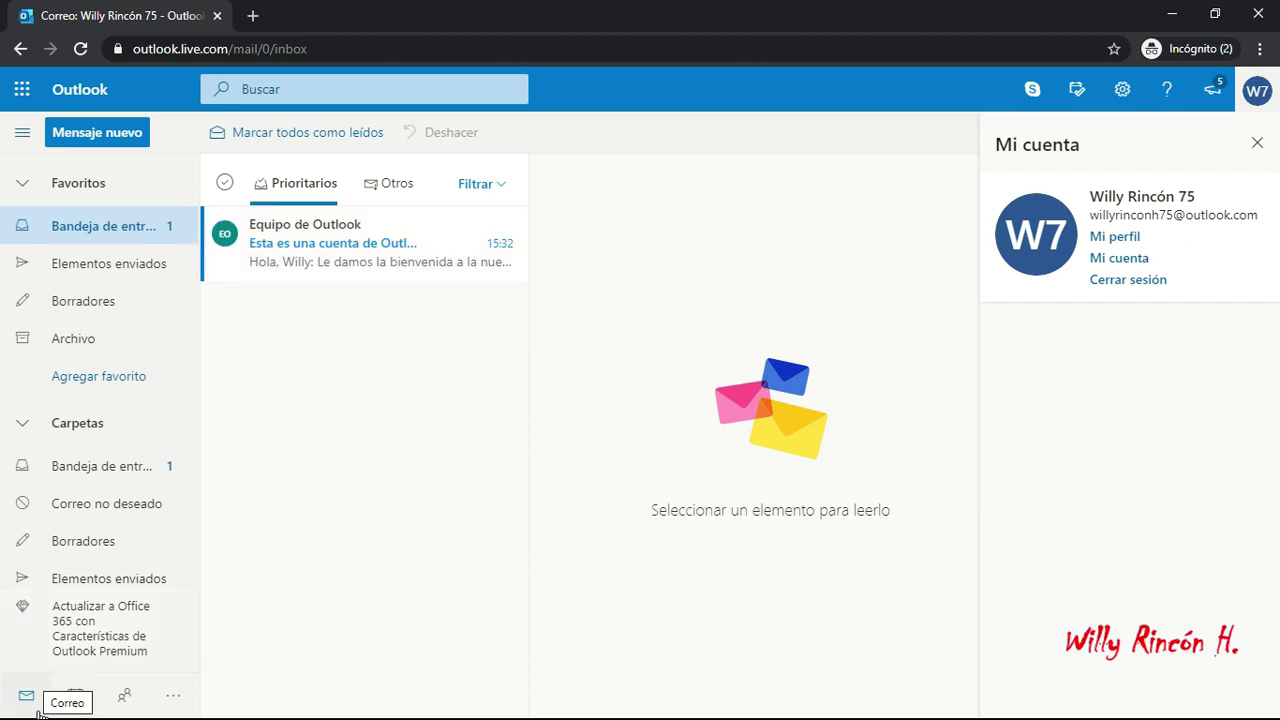
key("super")
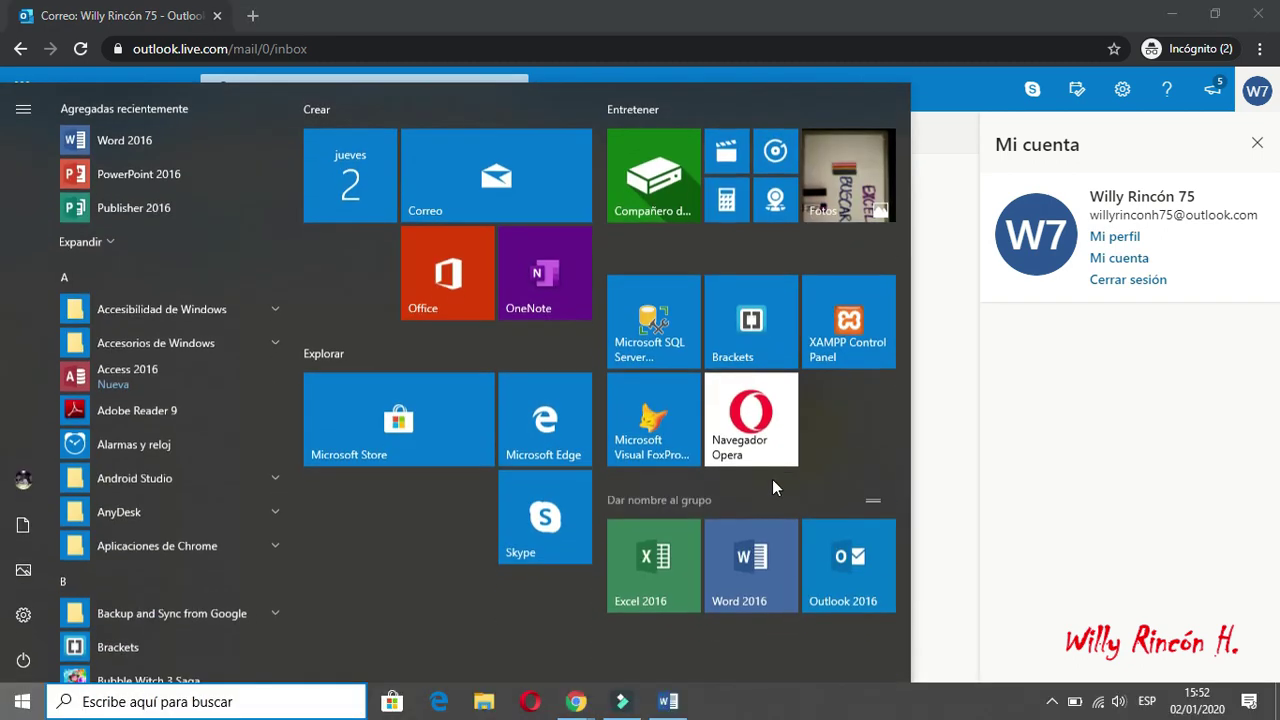
Launch Outlook 2016 from the Start menu
left_click(886, 566)
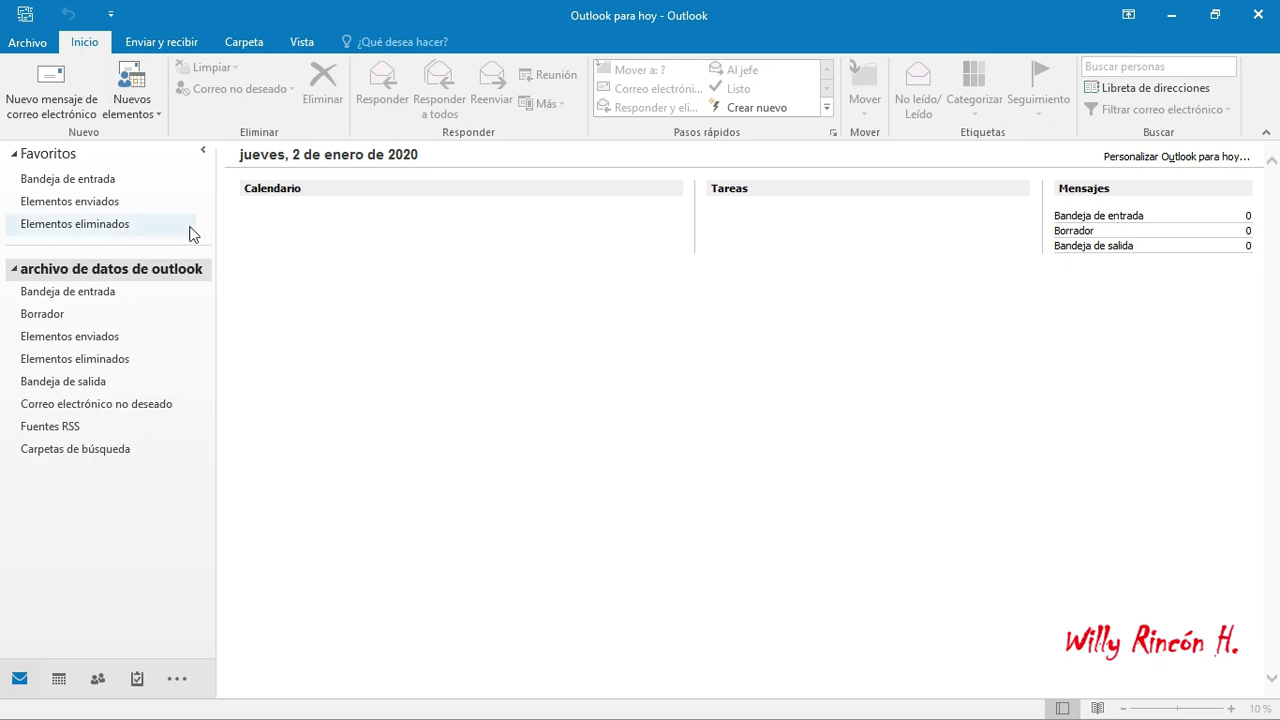
Begin adding an account, with the outlook.com address in the email field and the display name in the name field
left_click(30, 42)
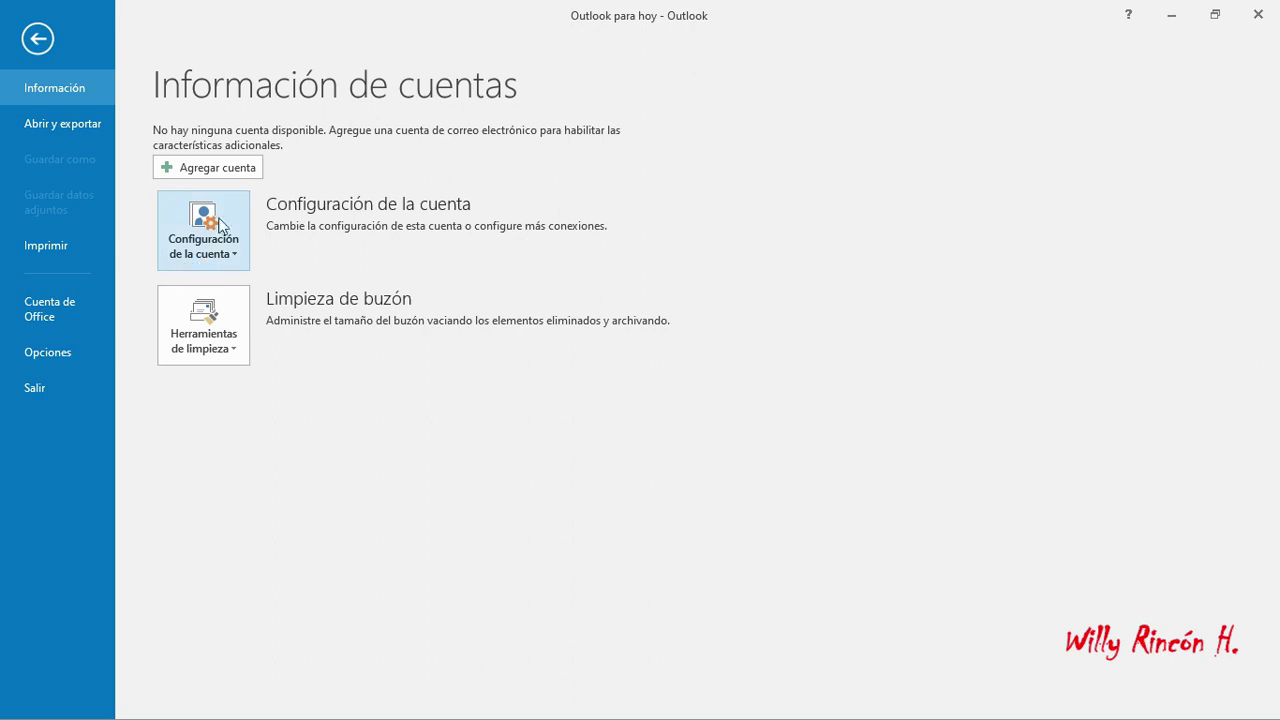
left_click(230, 168)
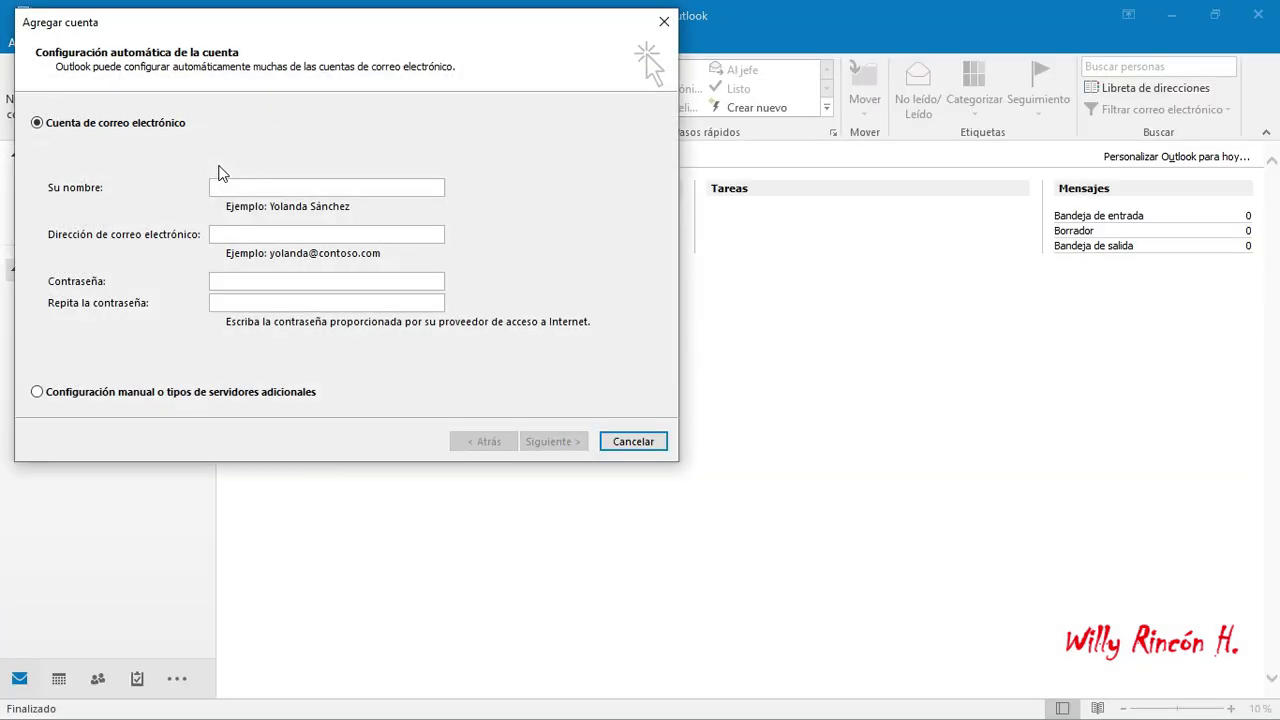
left_click(257, 186)
left_click_drag(383, 187, 195, 185)
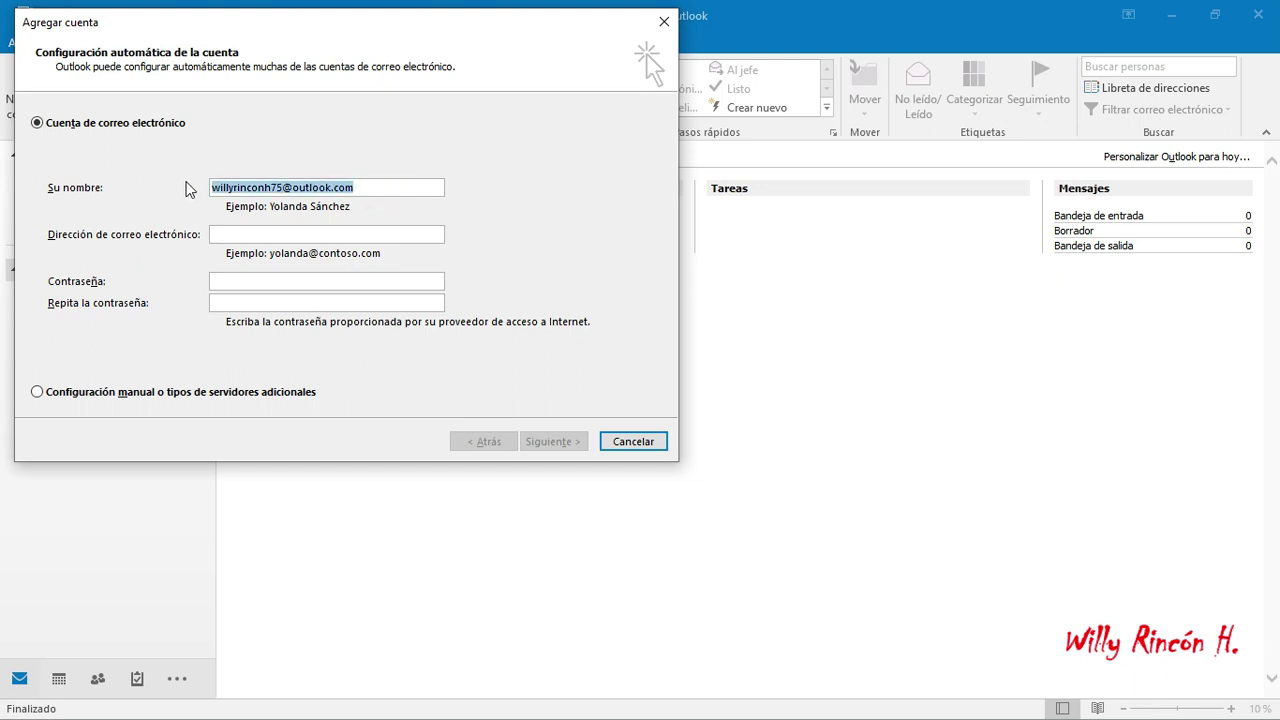
key("ctrl+x")
left_click(254, 234)
key("ctrl+v")
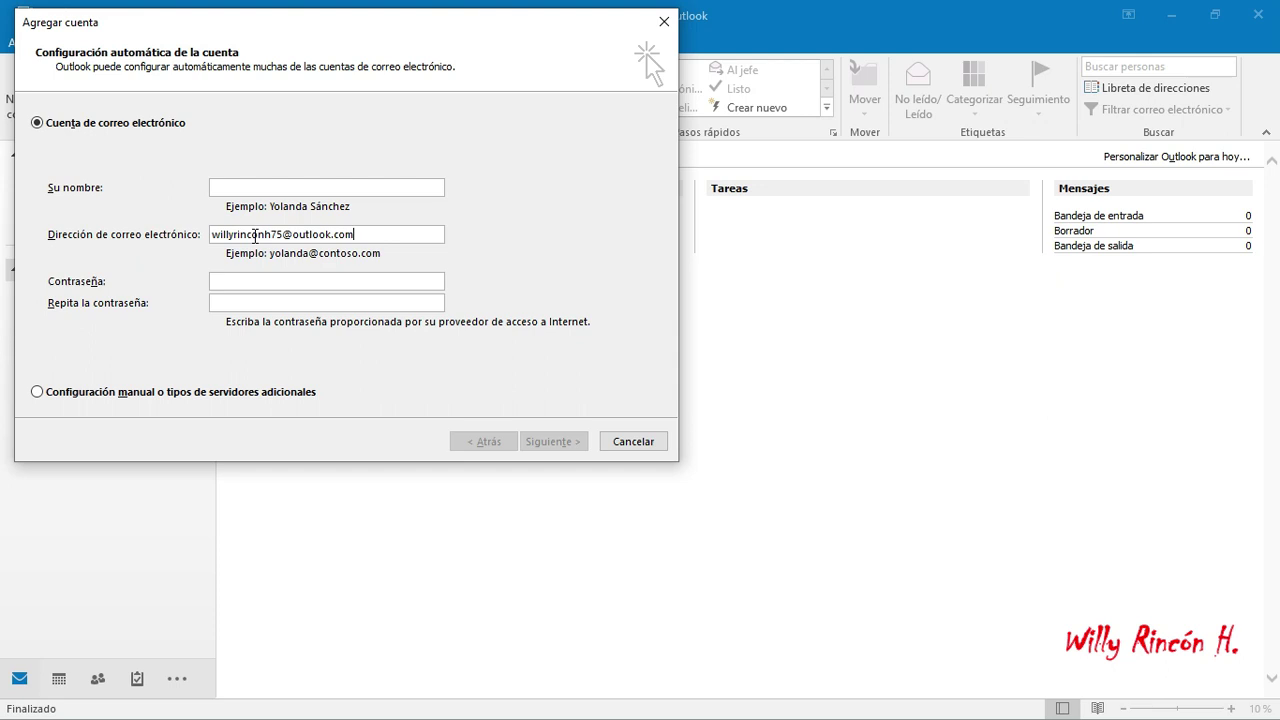
left_click(262, 187)
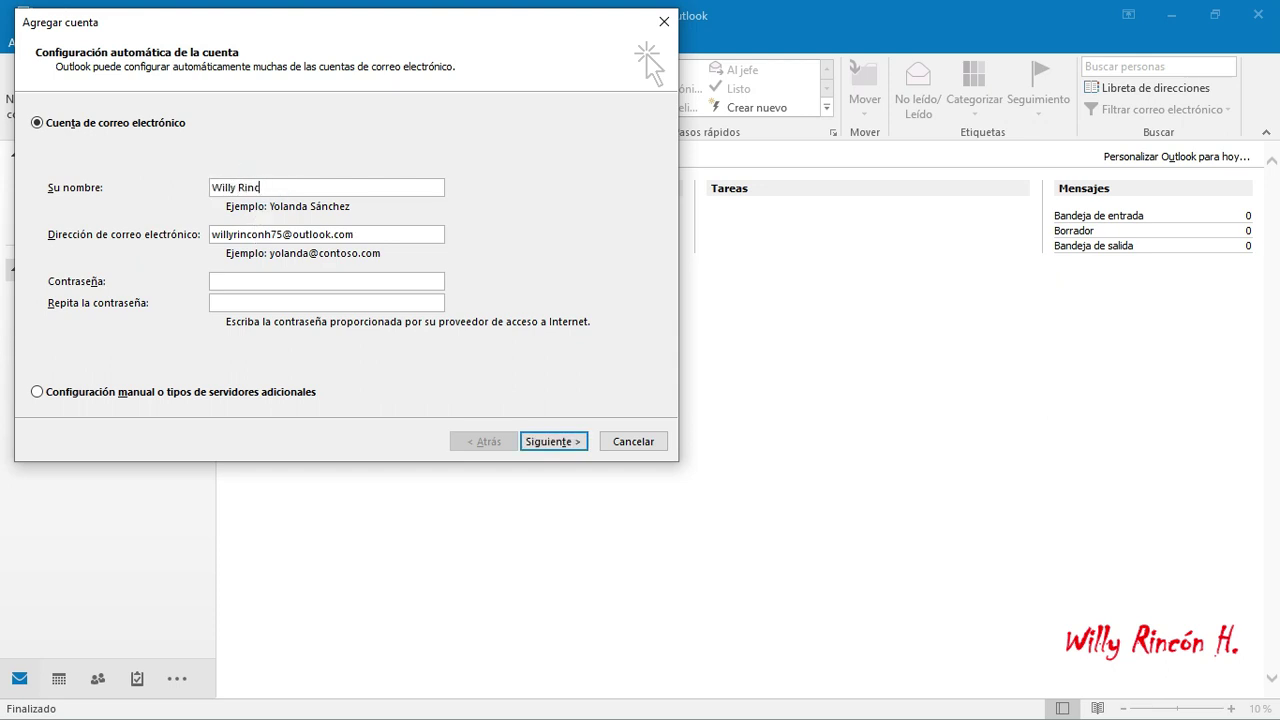
Enter the account password twice and complete the automatic account setup
left_click(258, 280)
type("********")
left_click(245, 300)
type("********")
left_click(563, 443)
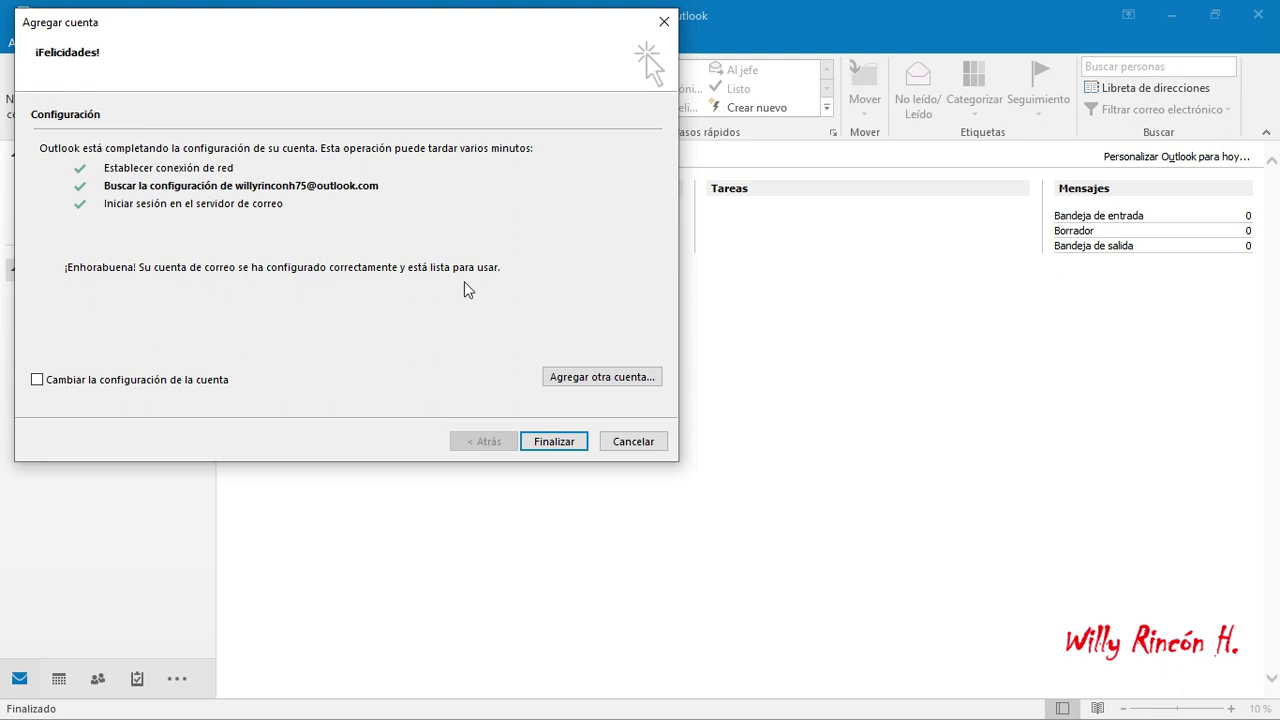
left_click(563, 445)
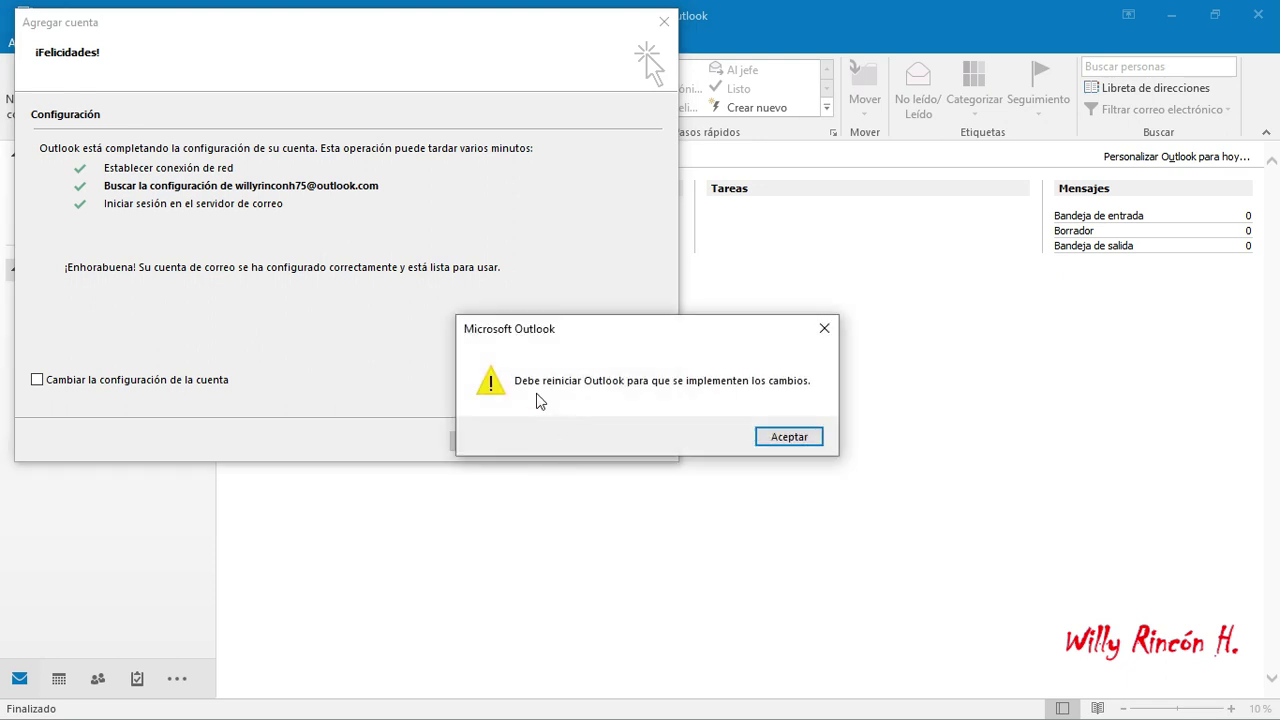
Acknowledge the restart notice and relaunch Outlook 2016
left_click(796, 441)
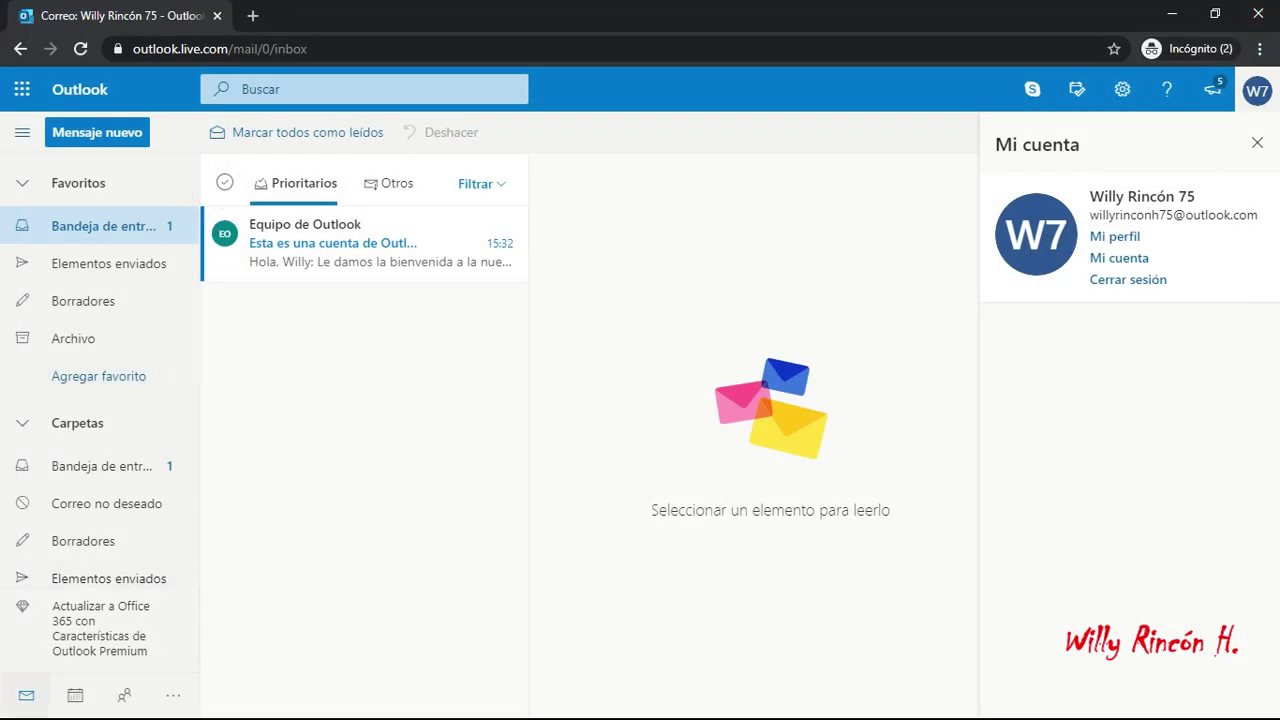
key("super")
left_click(840, 575)
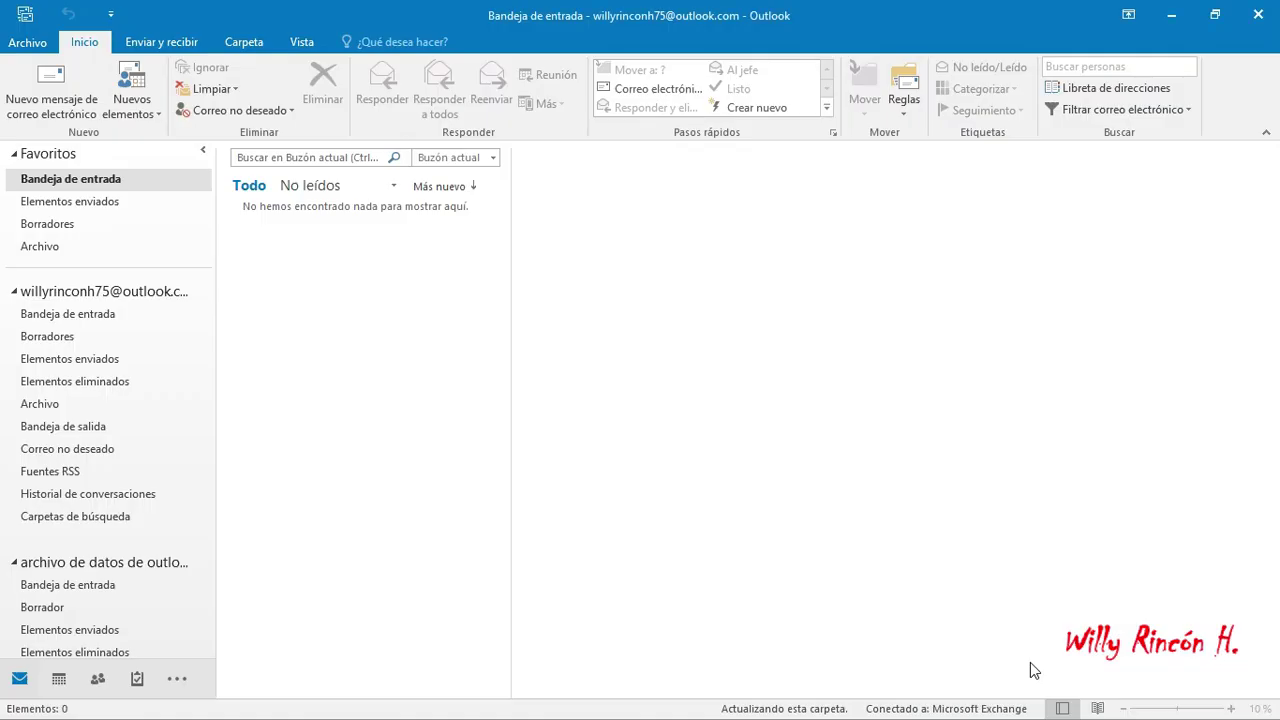
Open the new account's inbox in Outlook, then switch to the browser's sign-in window
left_click(70, 292)
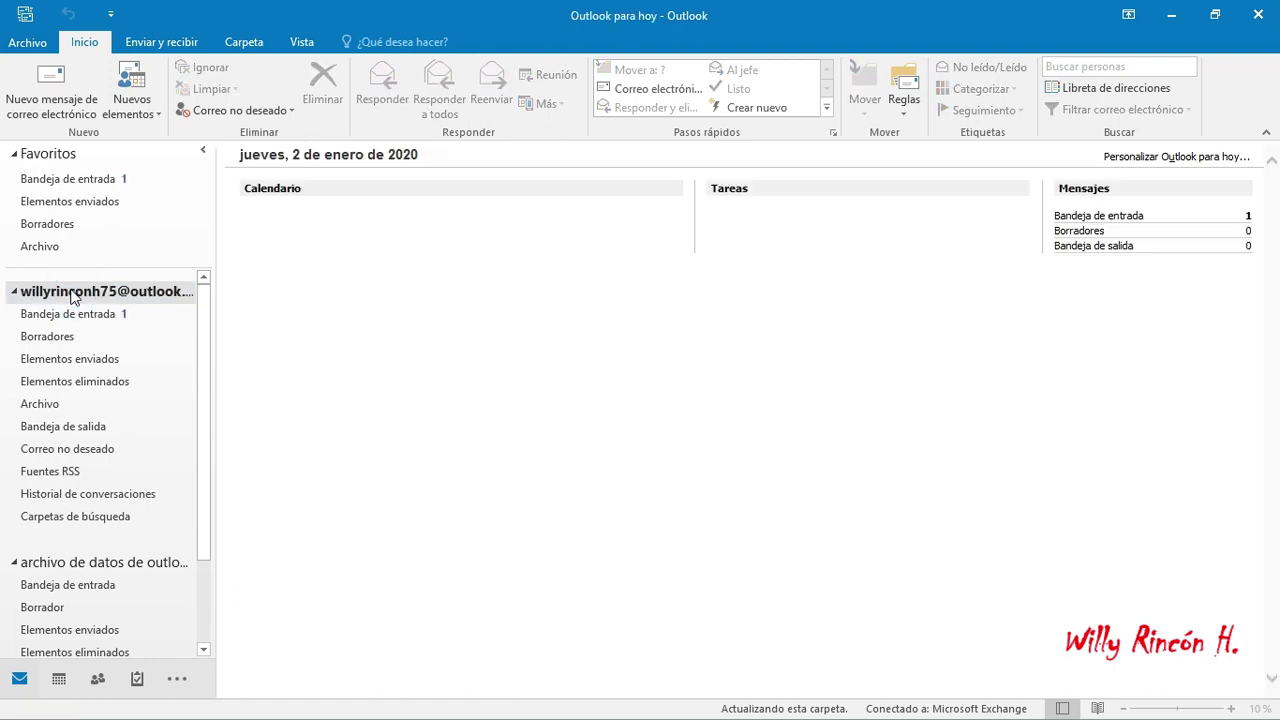
left_click(98, 318)
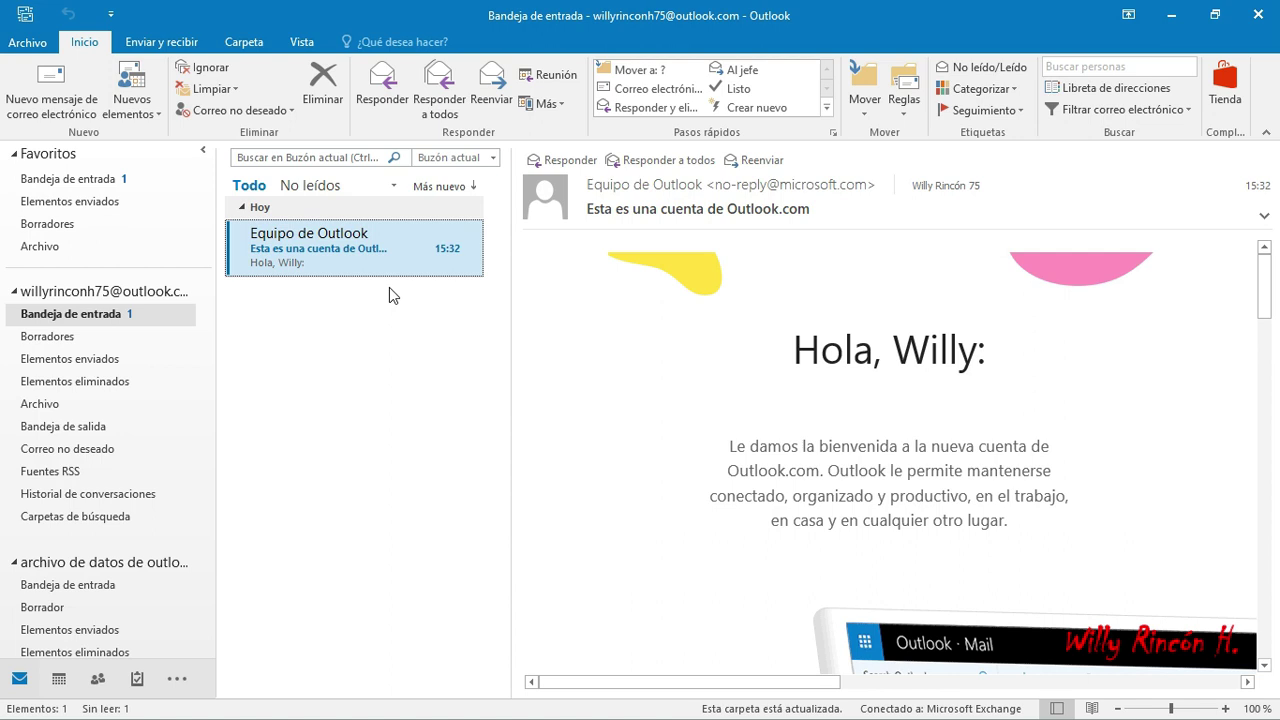
key("alt+Tab")
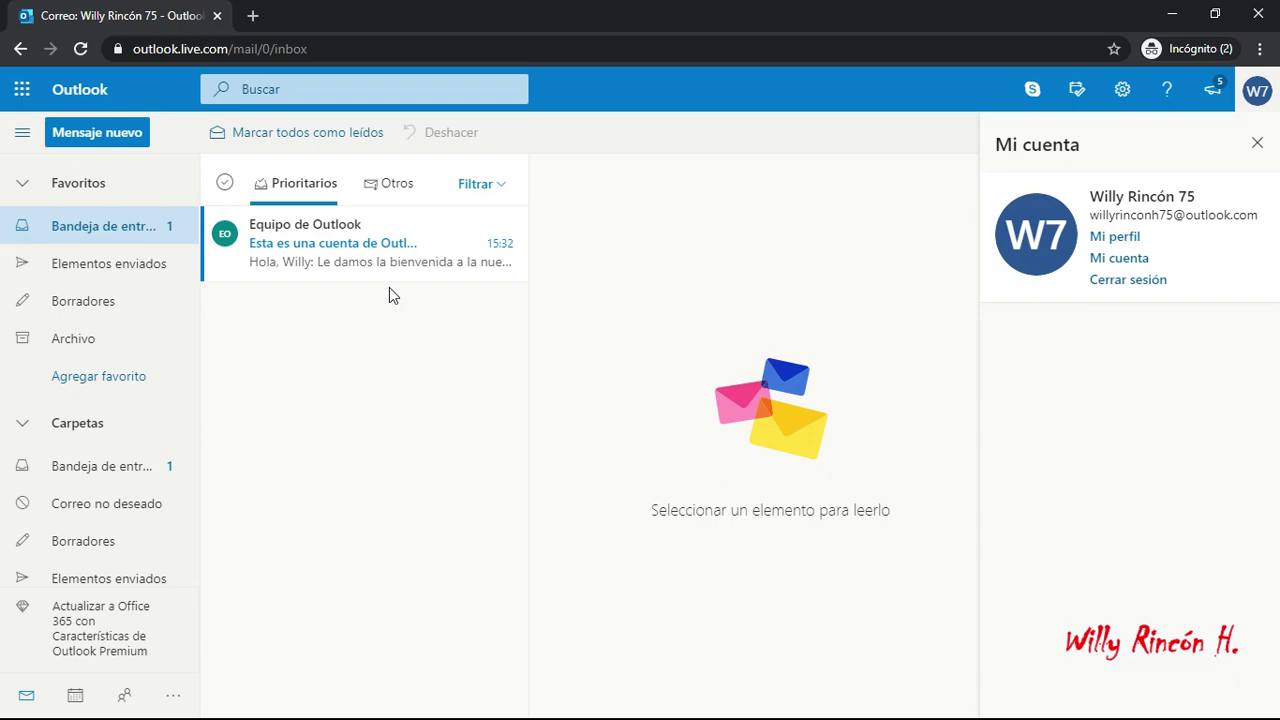
key("alt+Tab")
key("alt+Tab")
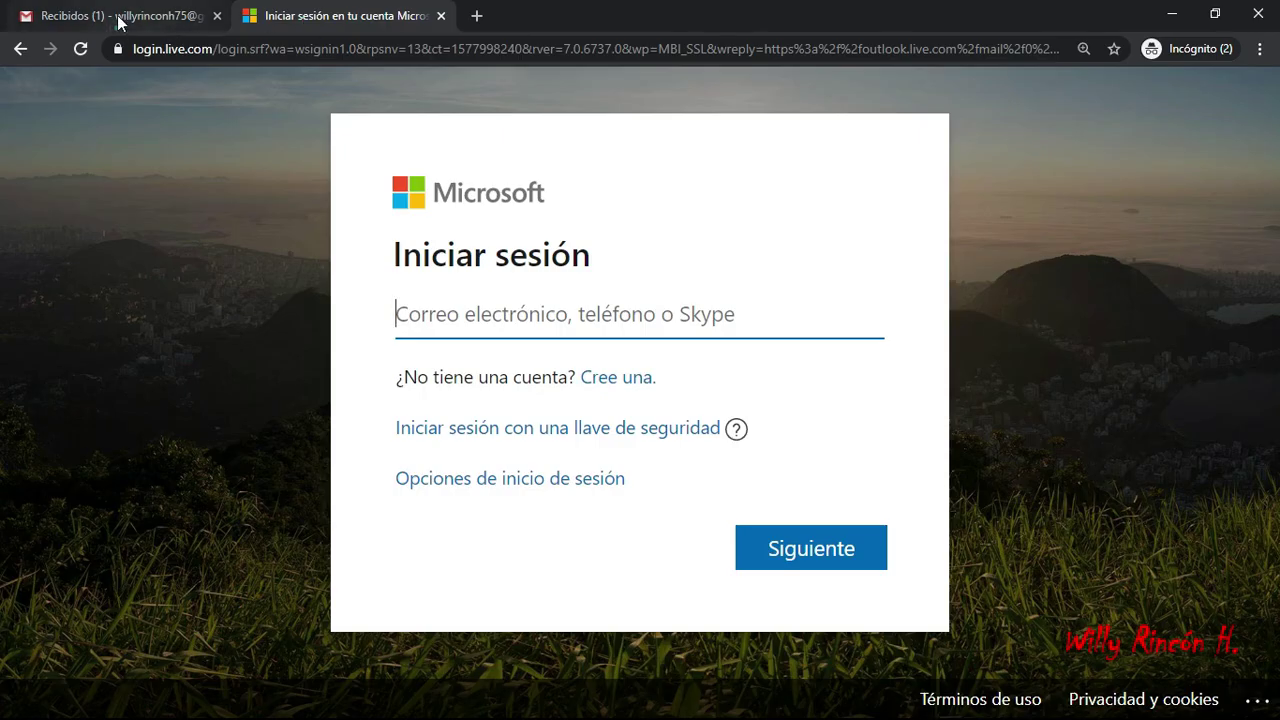
From Gmail, send 'prueba' with body 'Prueba de email' to the new Outlook address
left_click(118, 20)
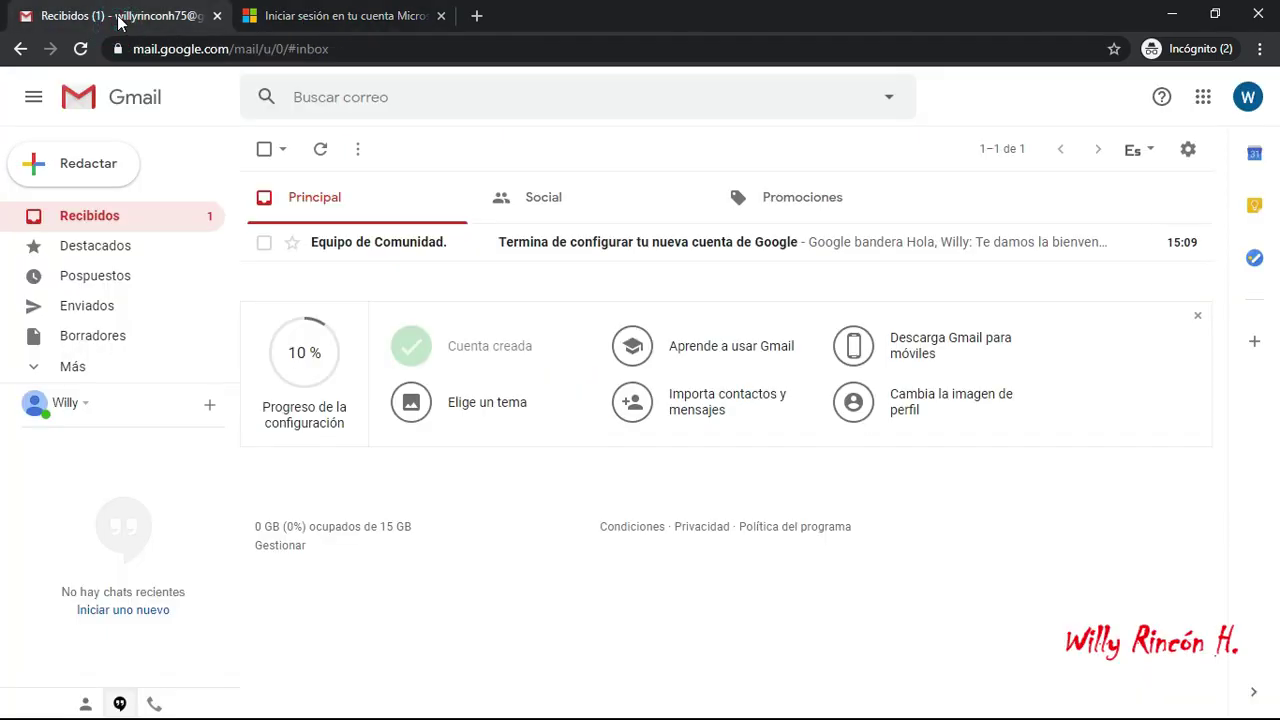
left_click(95, 165)
type("willy")
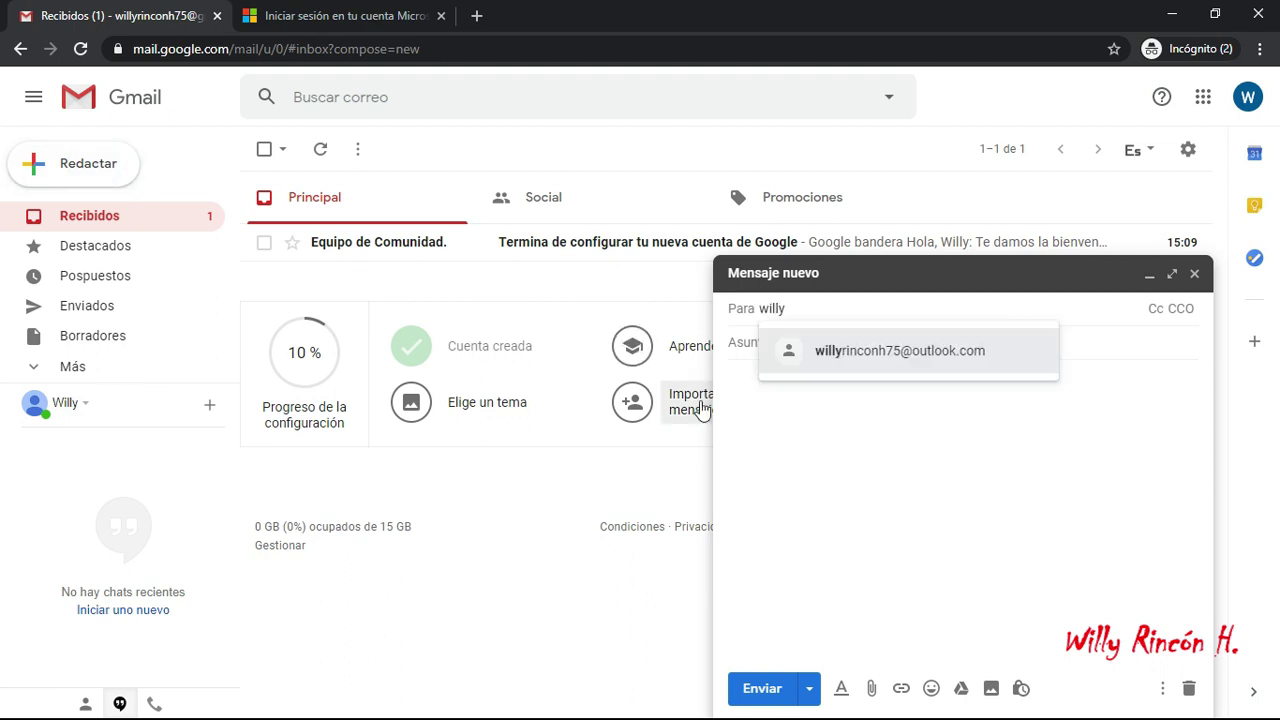
left_click(894, 355)
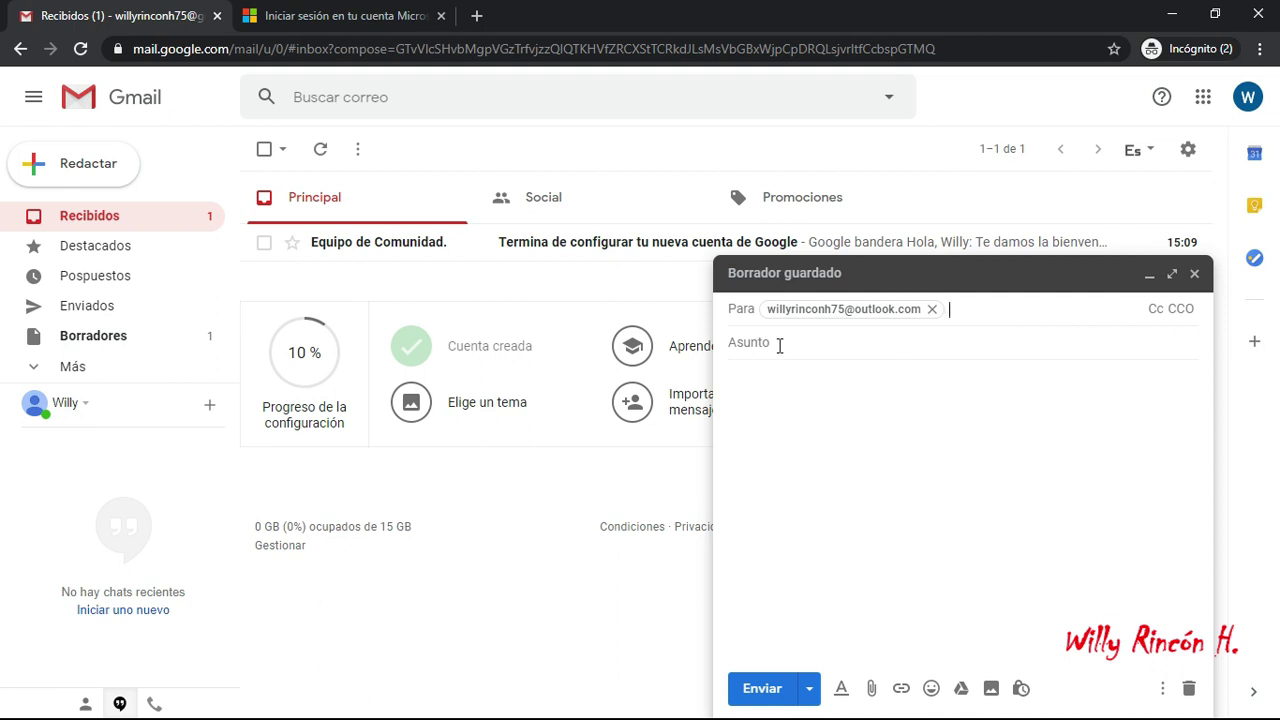
left_click(777, 343)
type("prueba")
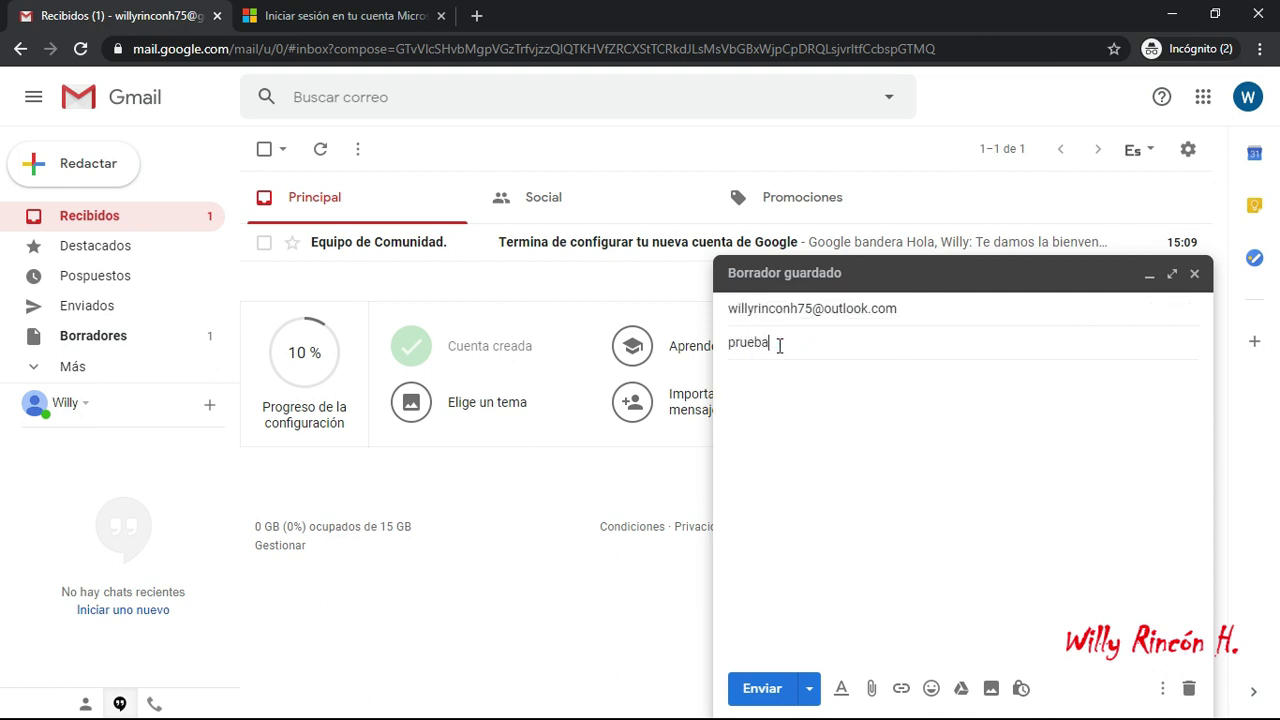
left_click(766, 380)
type("Prueba de email")
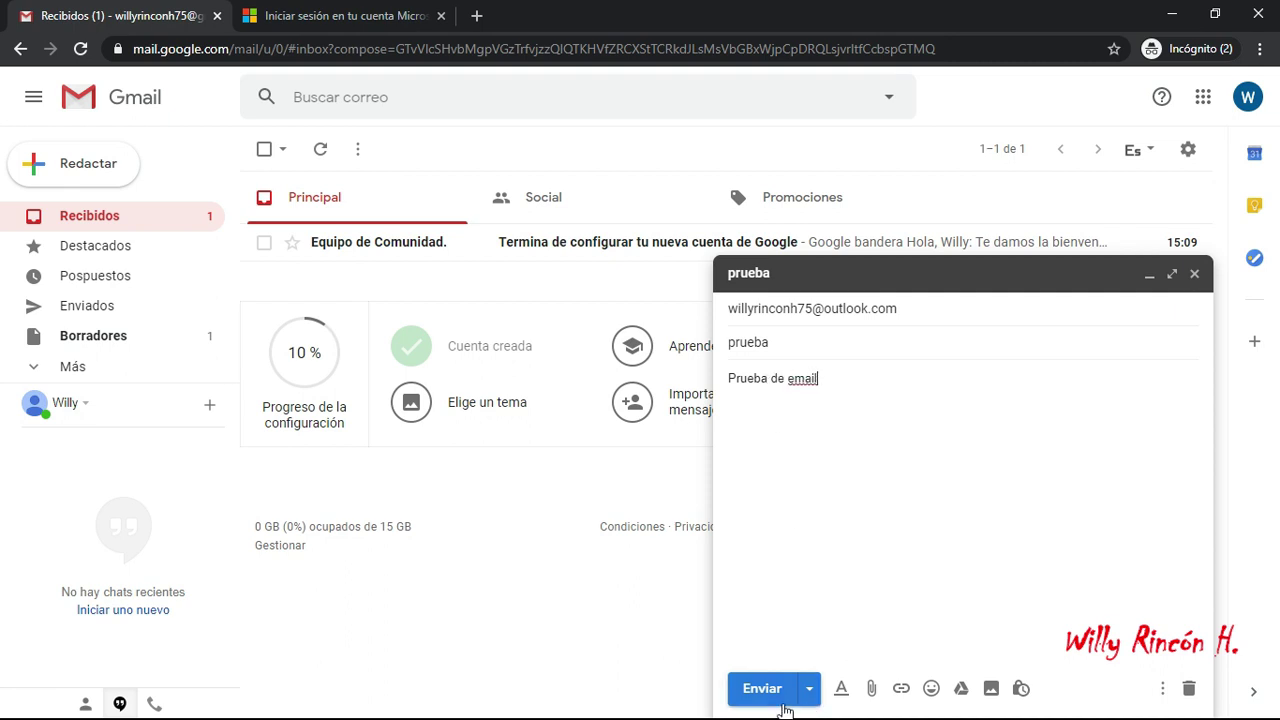
left_click(766, 690)
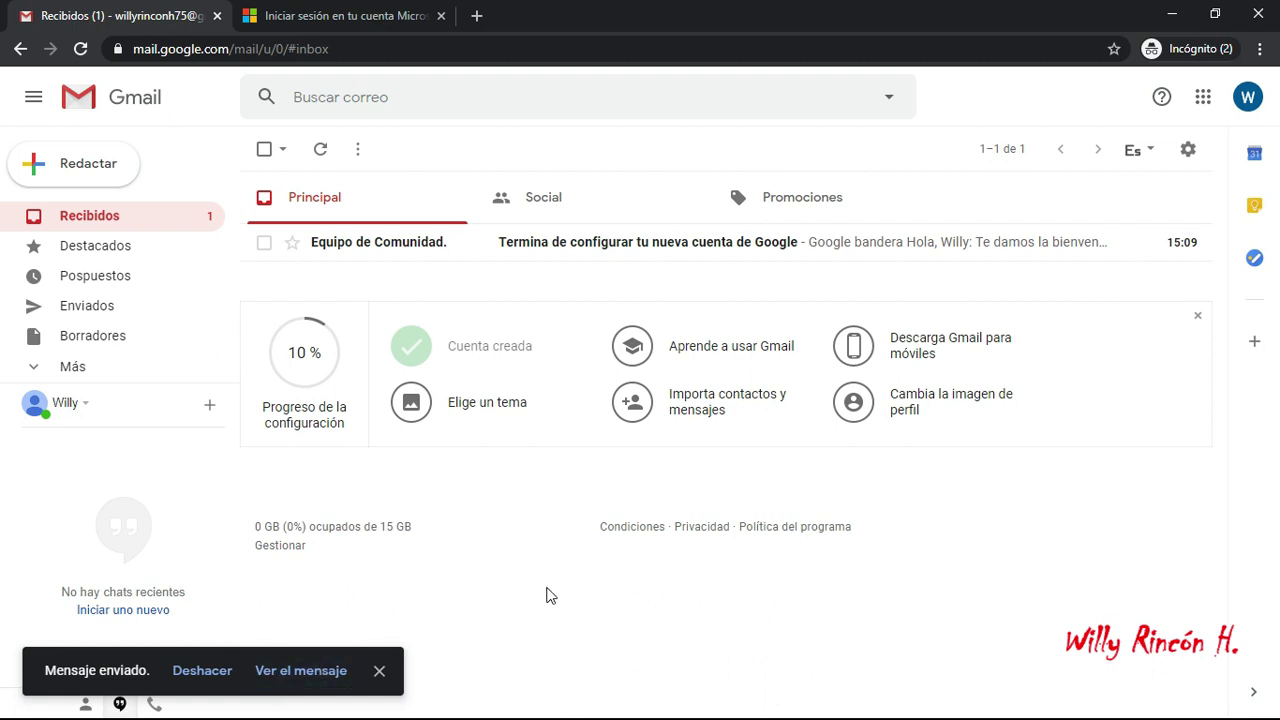
Return to Outlook 2016 and run Send/Receive All Folders
key("alt+Tab")
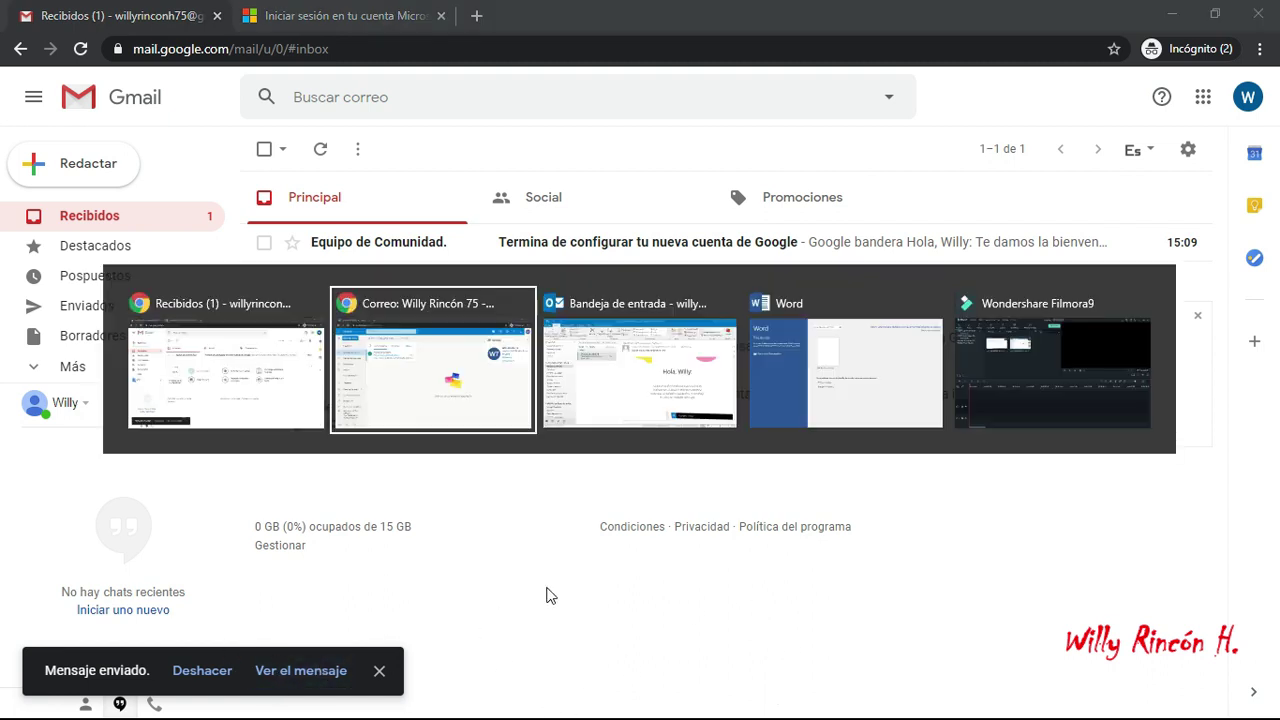
key("alt+Tab")
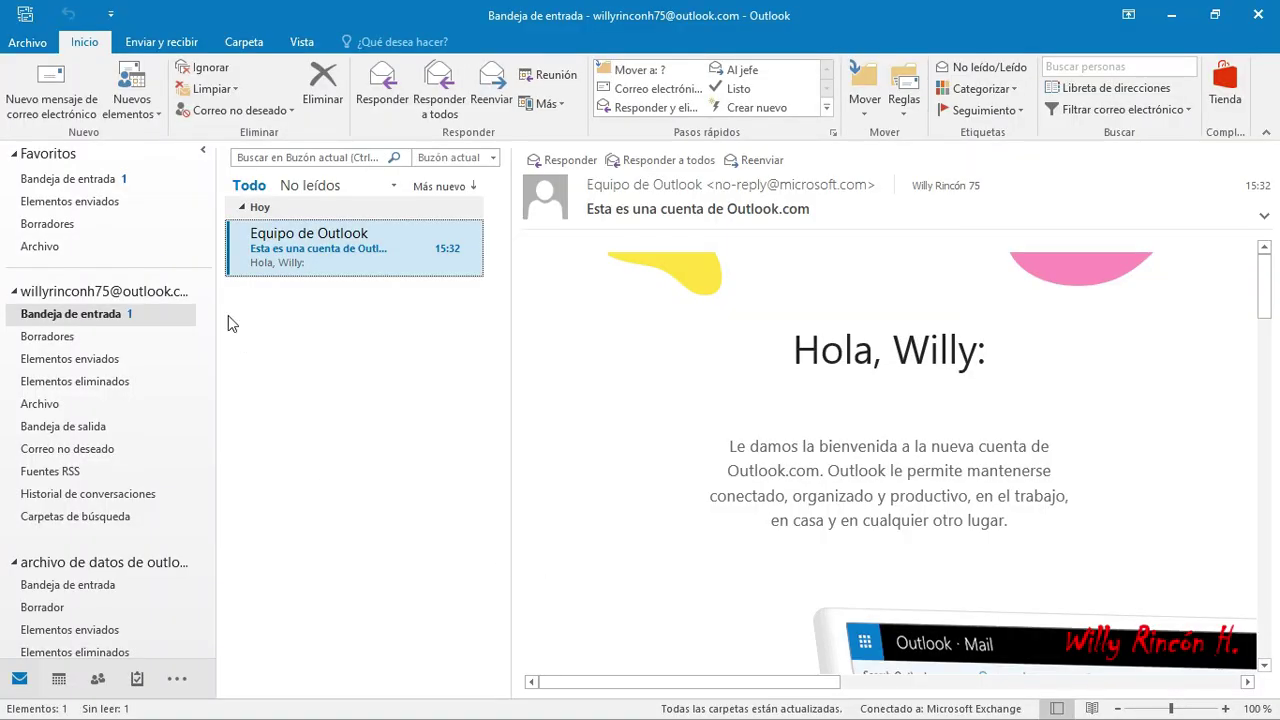
left_click(25, 18)
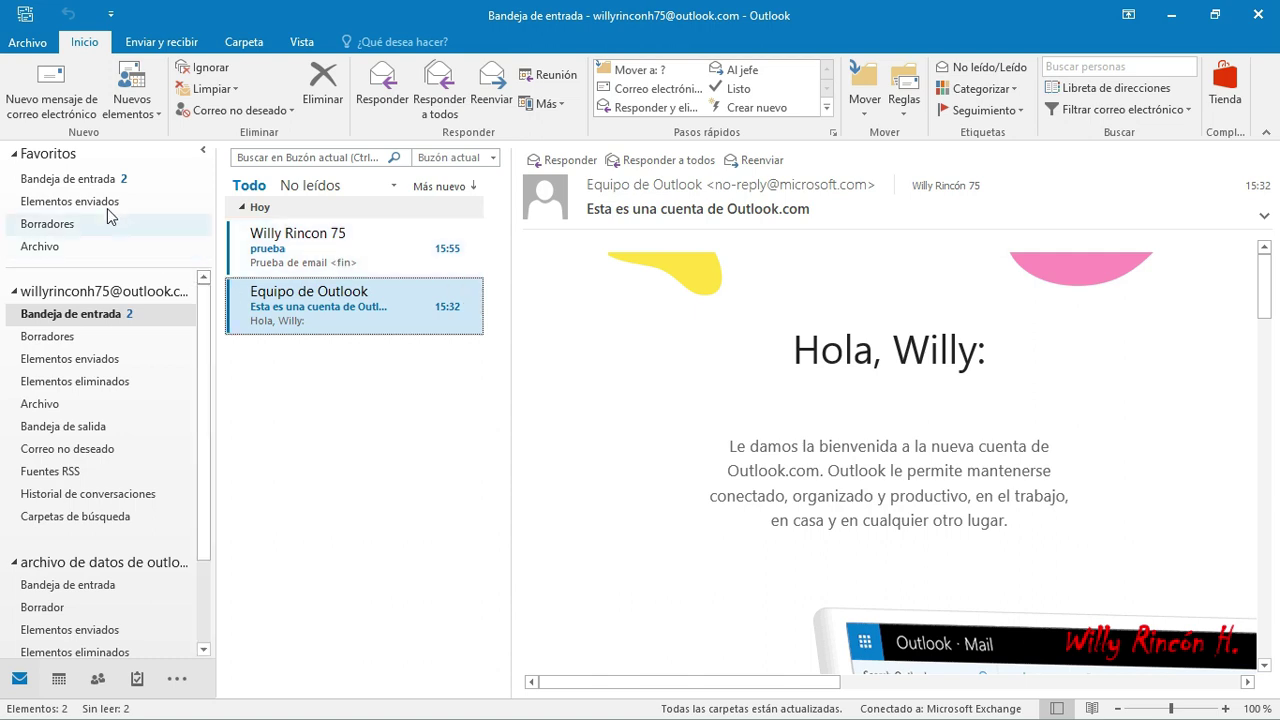
Send 'Prueba de salida de correo a gmail' from Outlook to the Gmail address
left_click(60, 97)
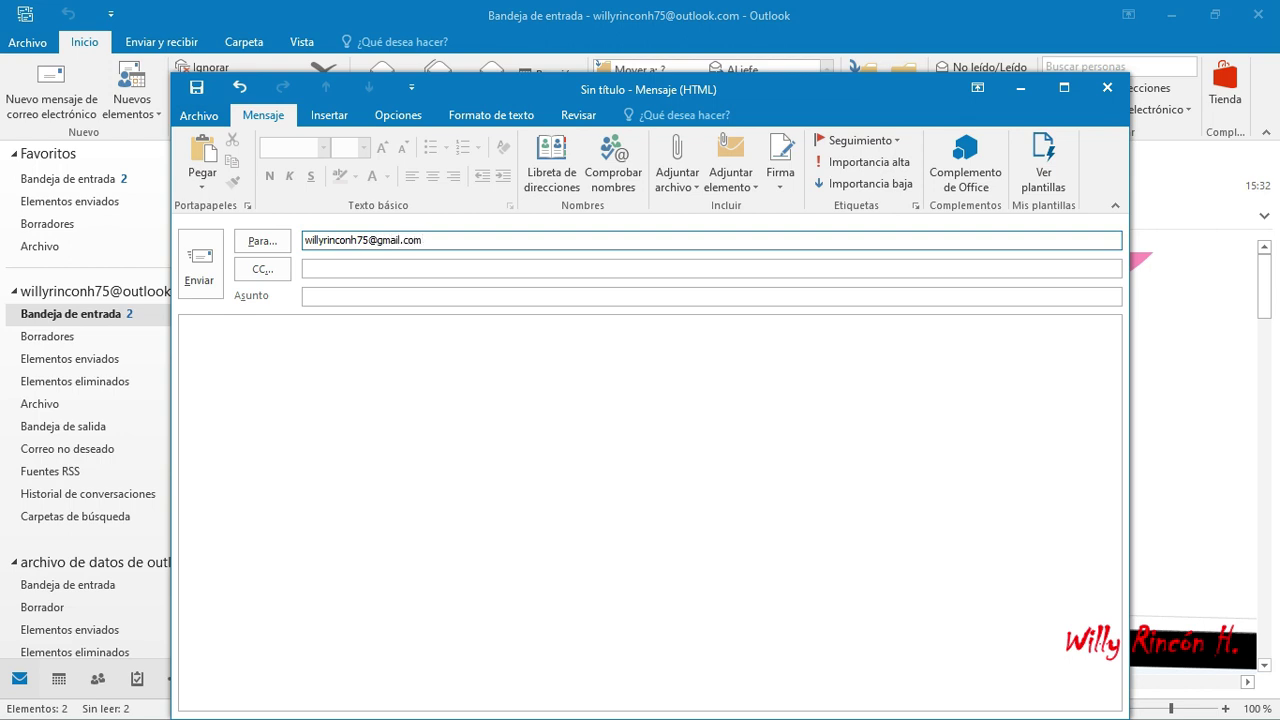
left_click(325, 301)
type("Prueba")
type("de salida de correo")
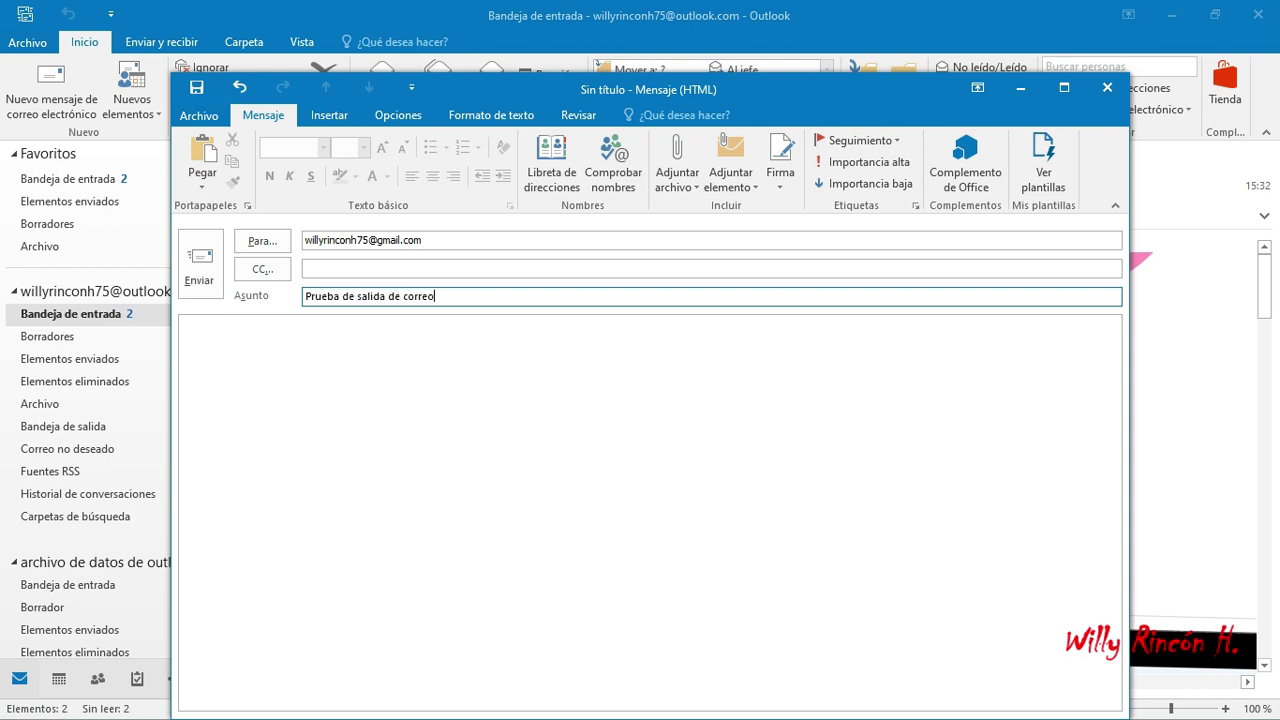
type(" a gmail")
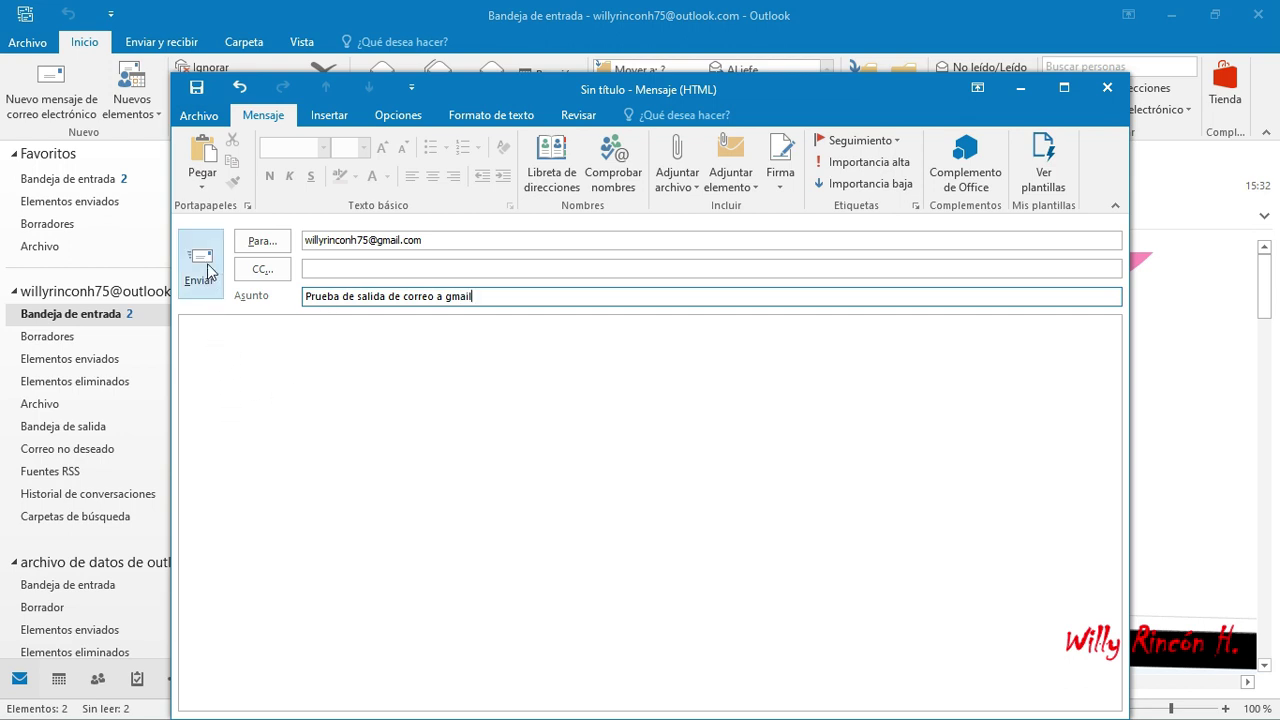
left_click(207, 270)
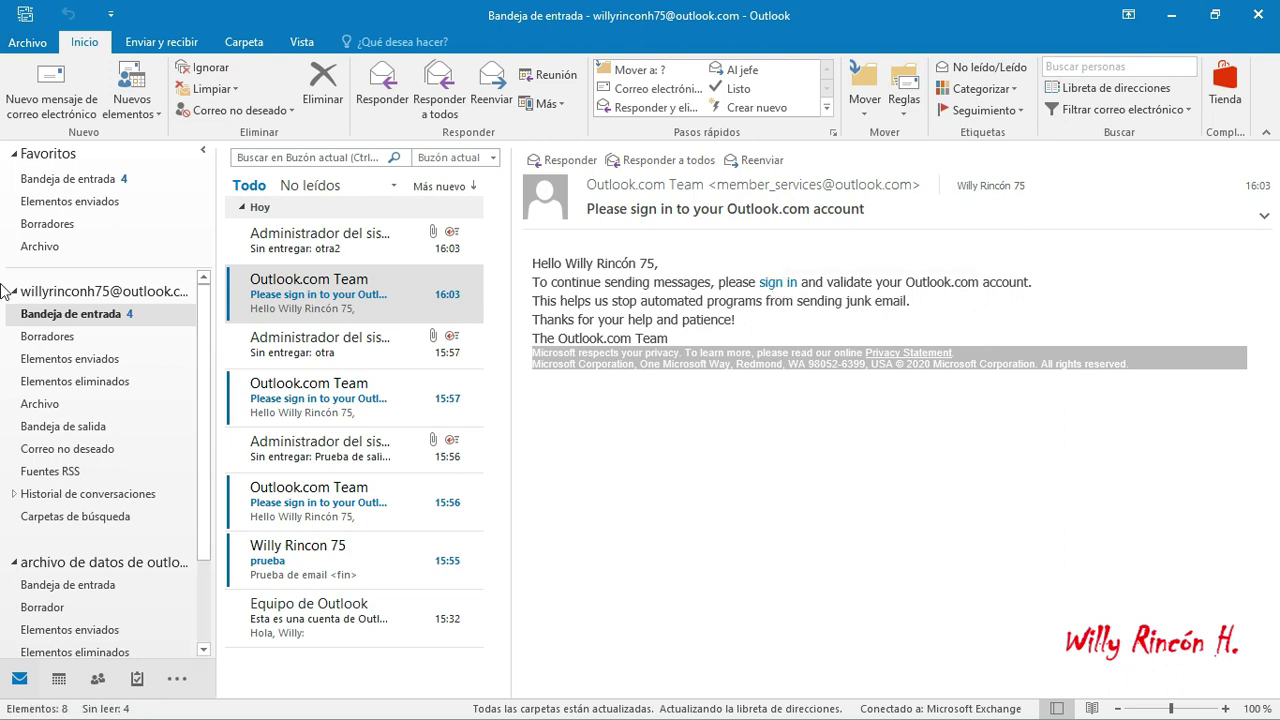
In Sent Items, review the otra2, otra and OTRA3 messages after discarding an empty draft
left_click(92, 362)
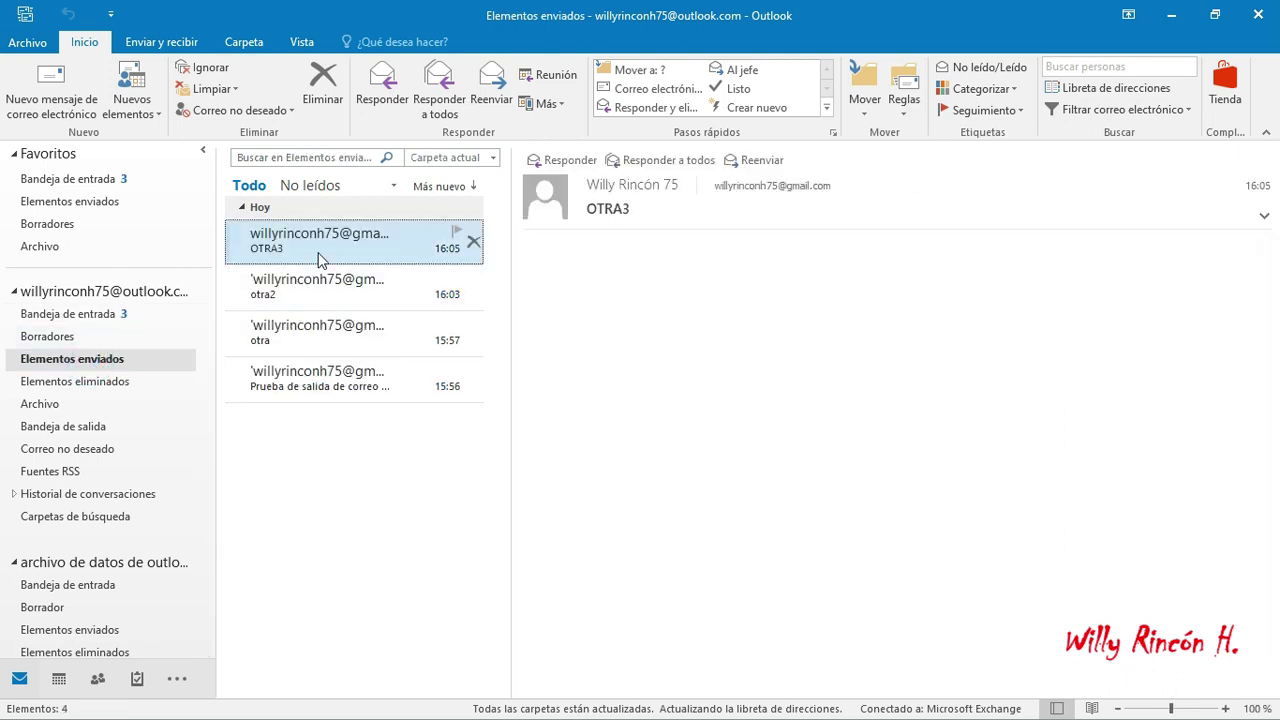
left_click(48, 88)
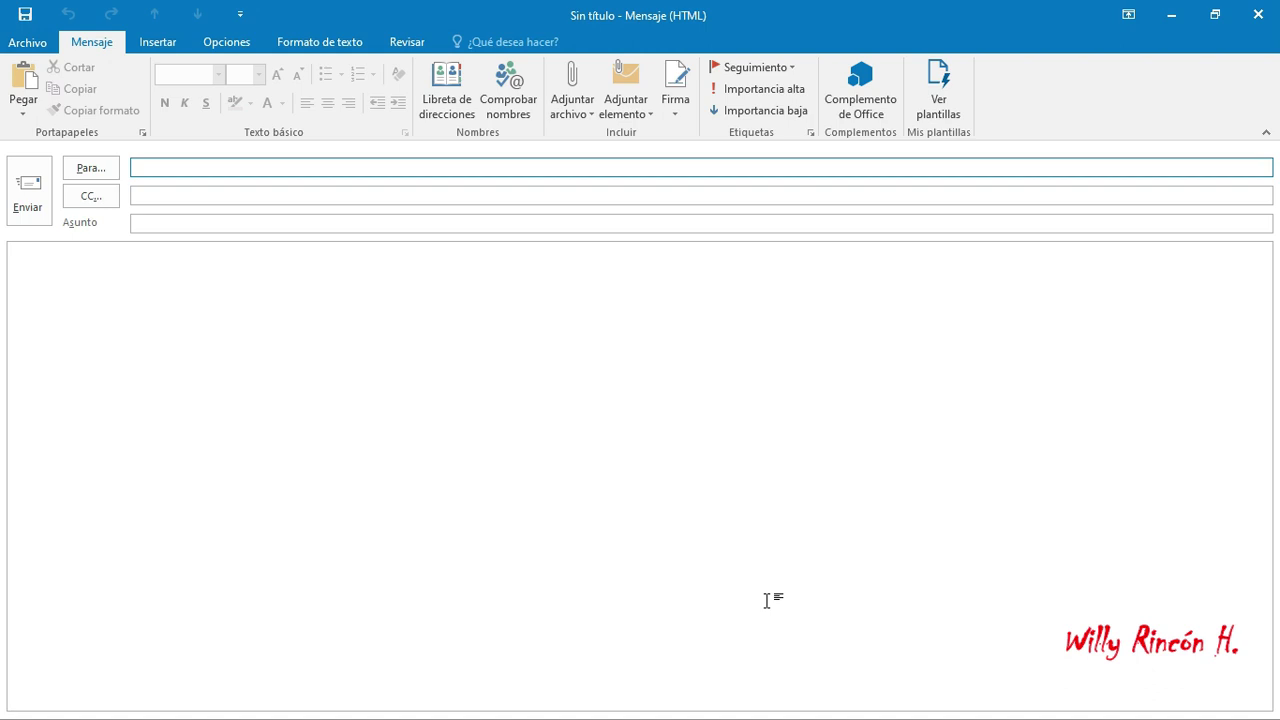
key("Escape")
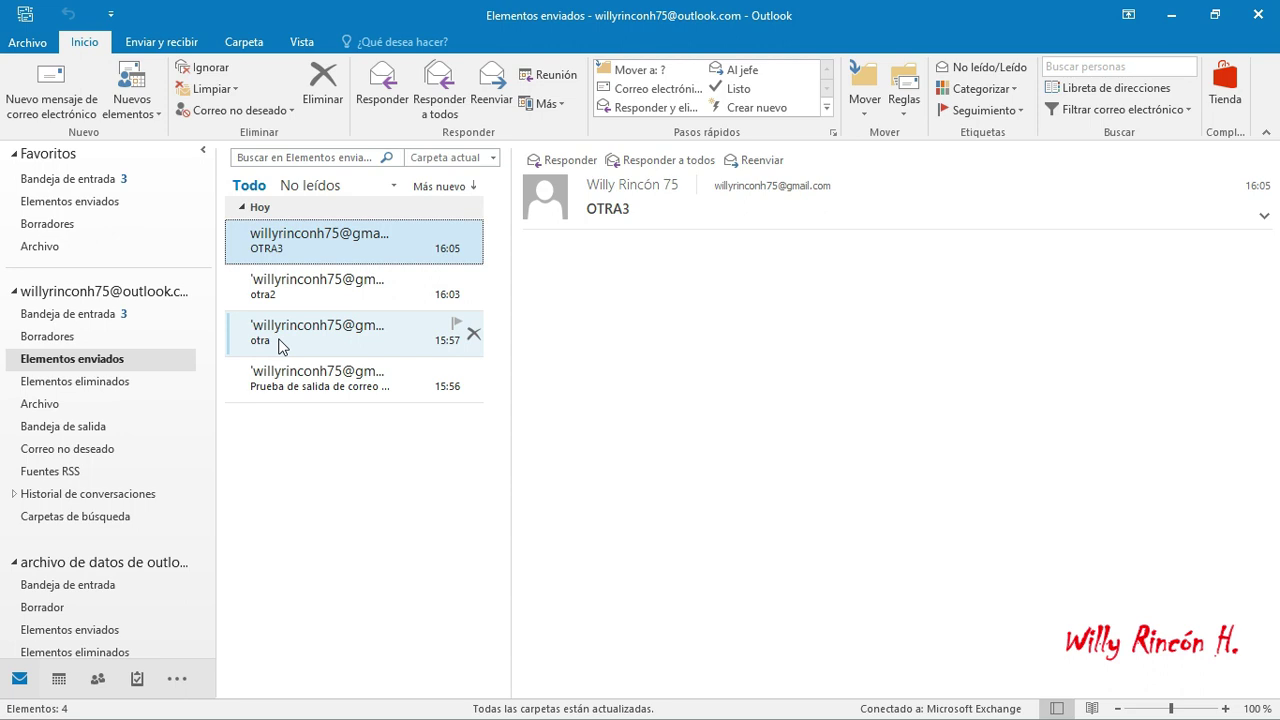
left_click(292, 290)
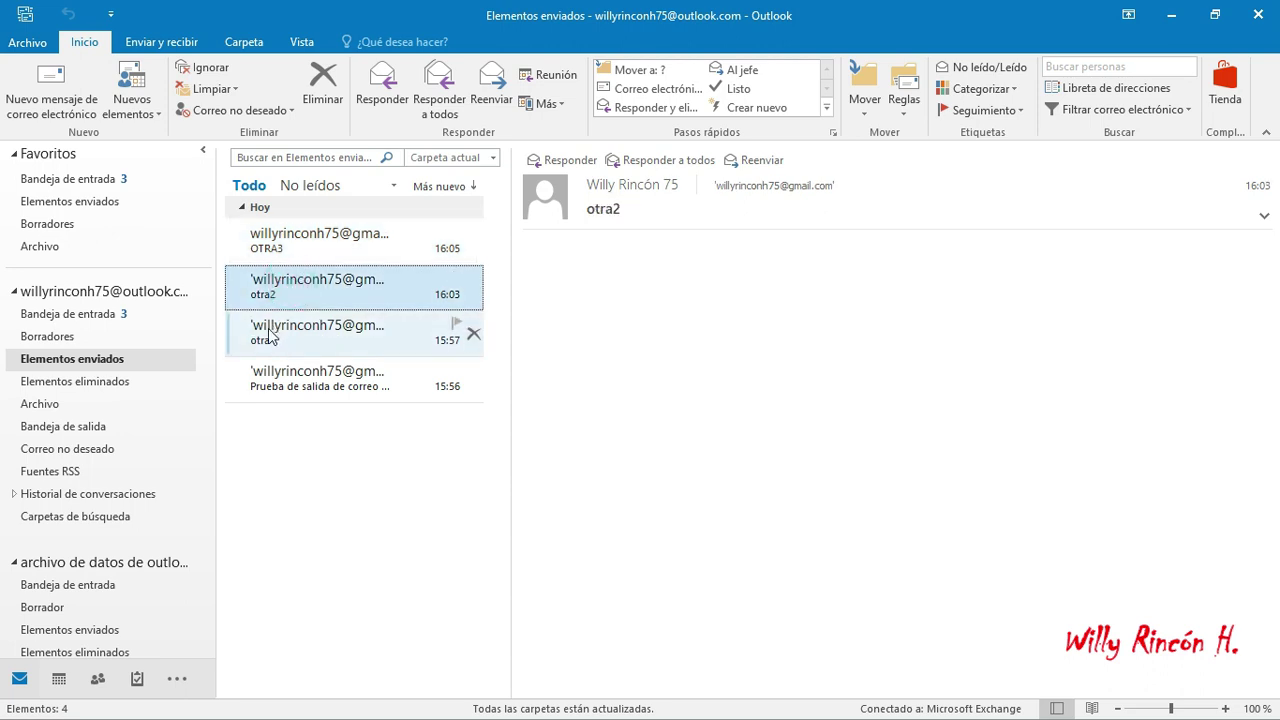
left_click(272, 338)
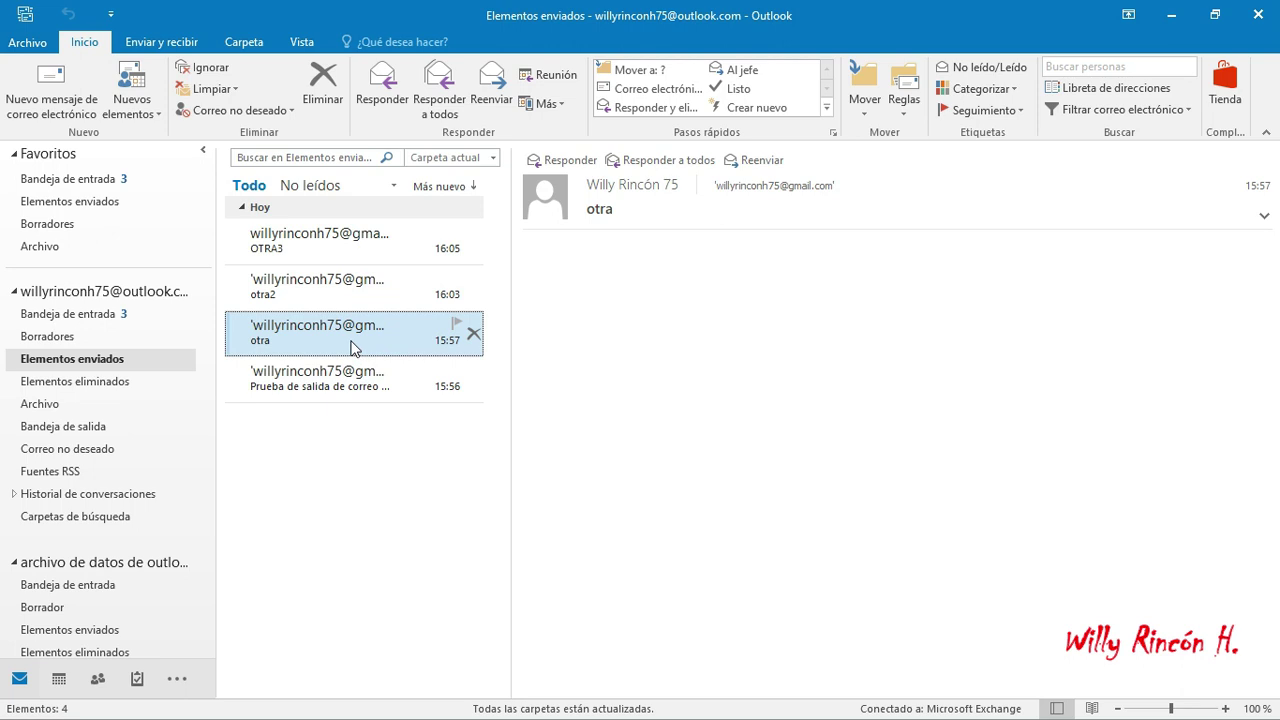
left_click(337, 250)
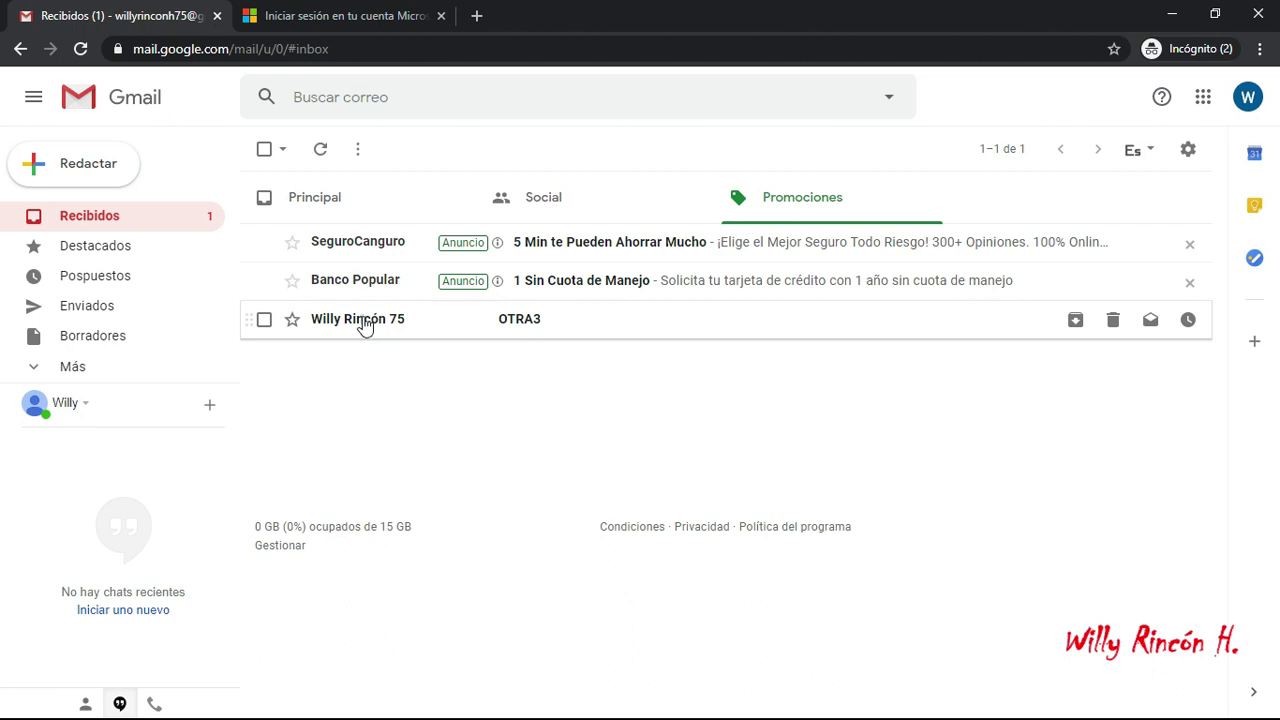
Open the OTRA3 message in Gmail and confirm it came from the Outlook.com sender address
left_click(363, 320)
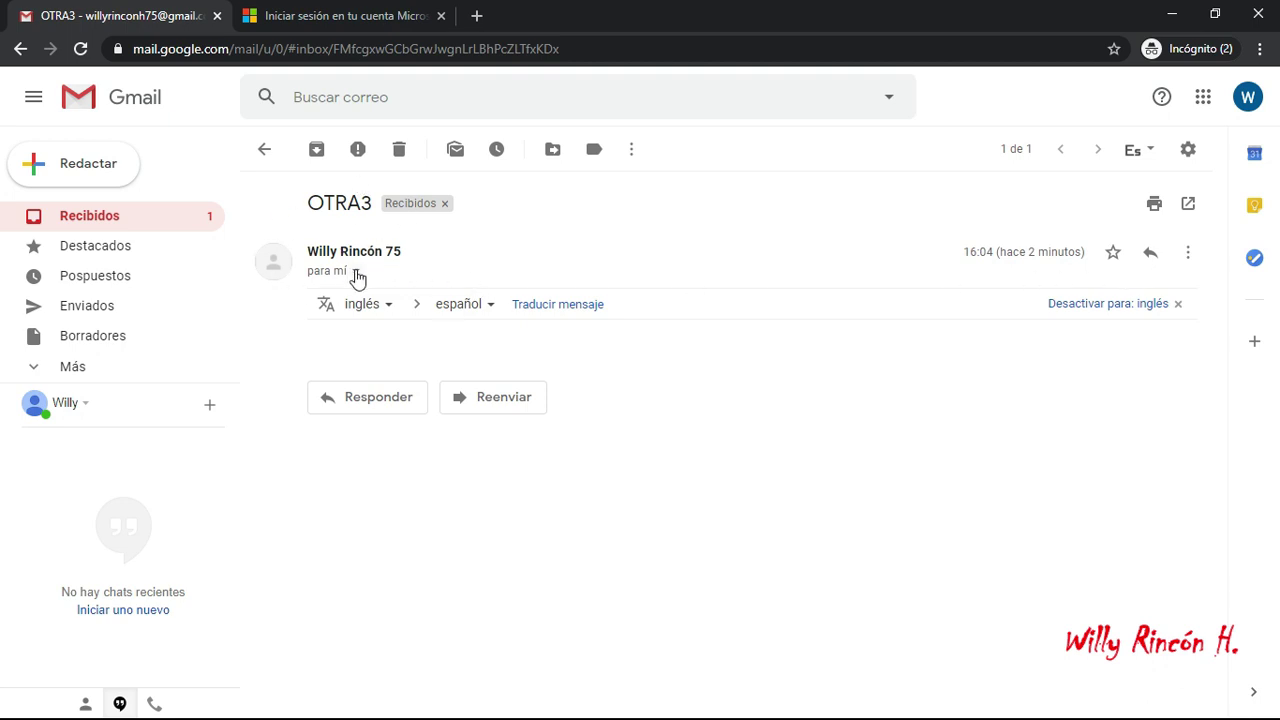
left_click(355, 272)
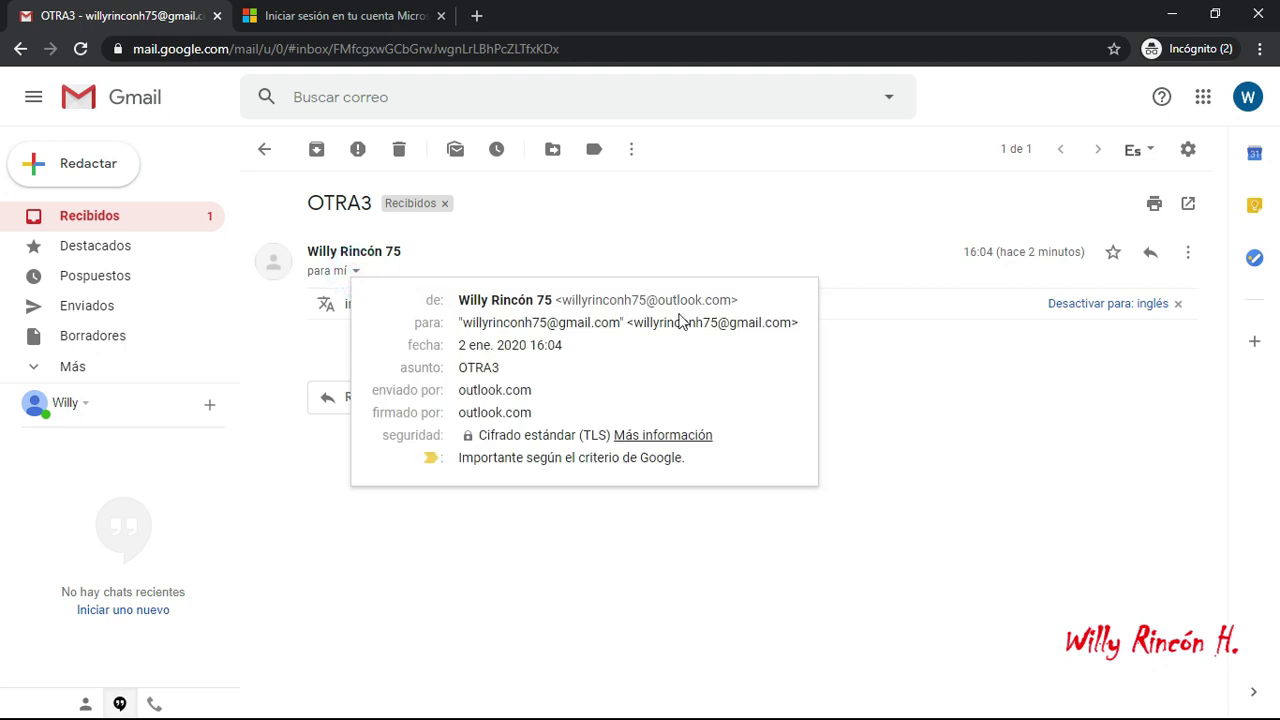
left_click_drag(766, 304, 553, 300)
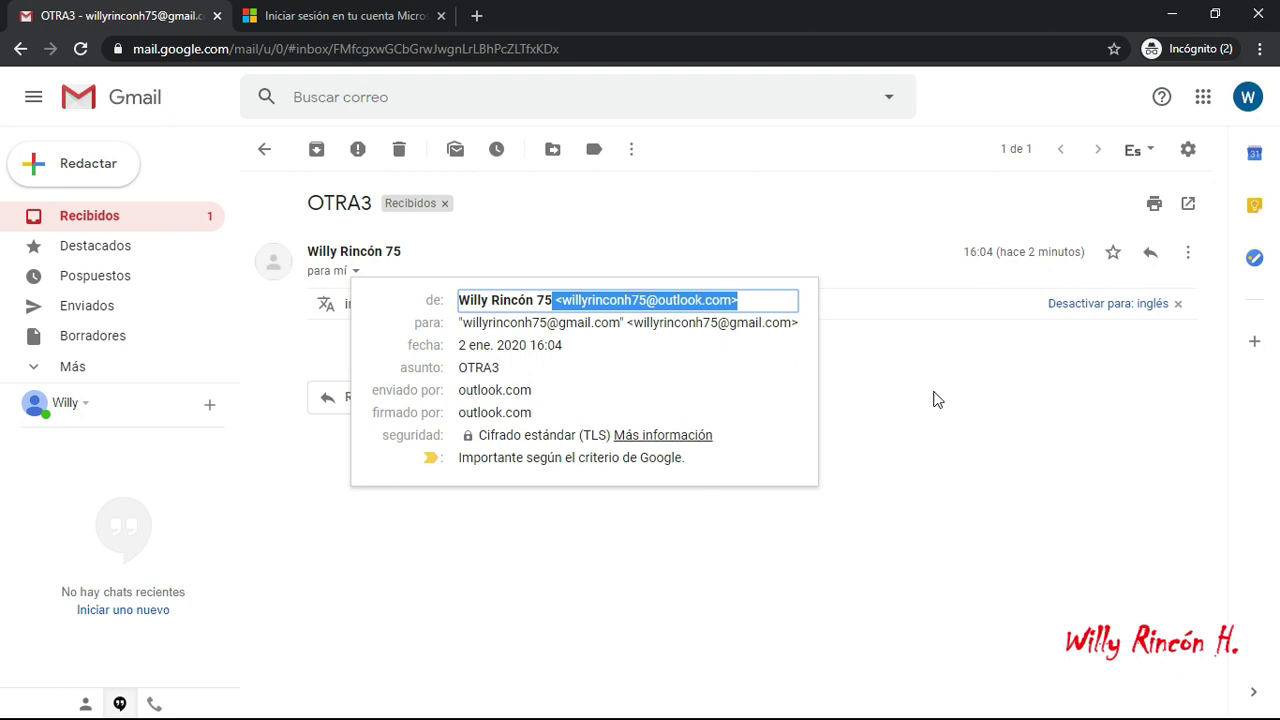
left_click(937, 555)
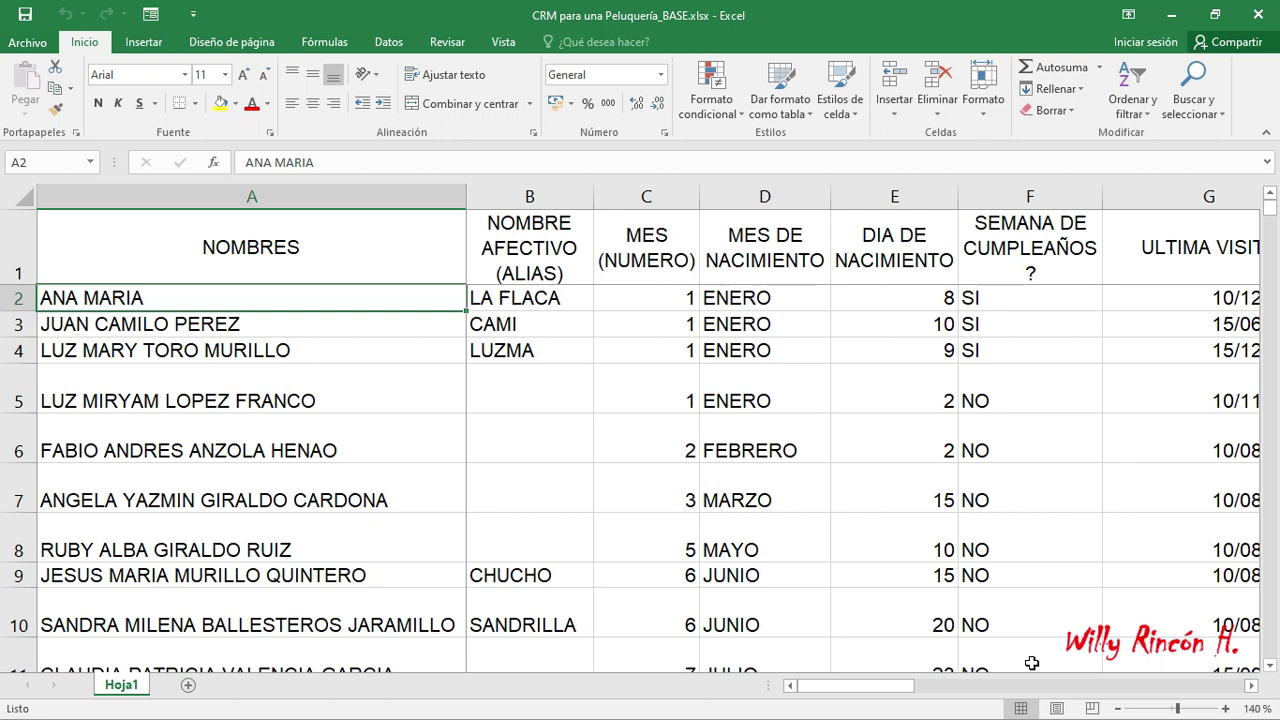
key("Right")
key("Right")
key("Right")
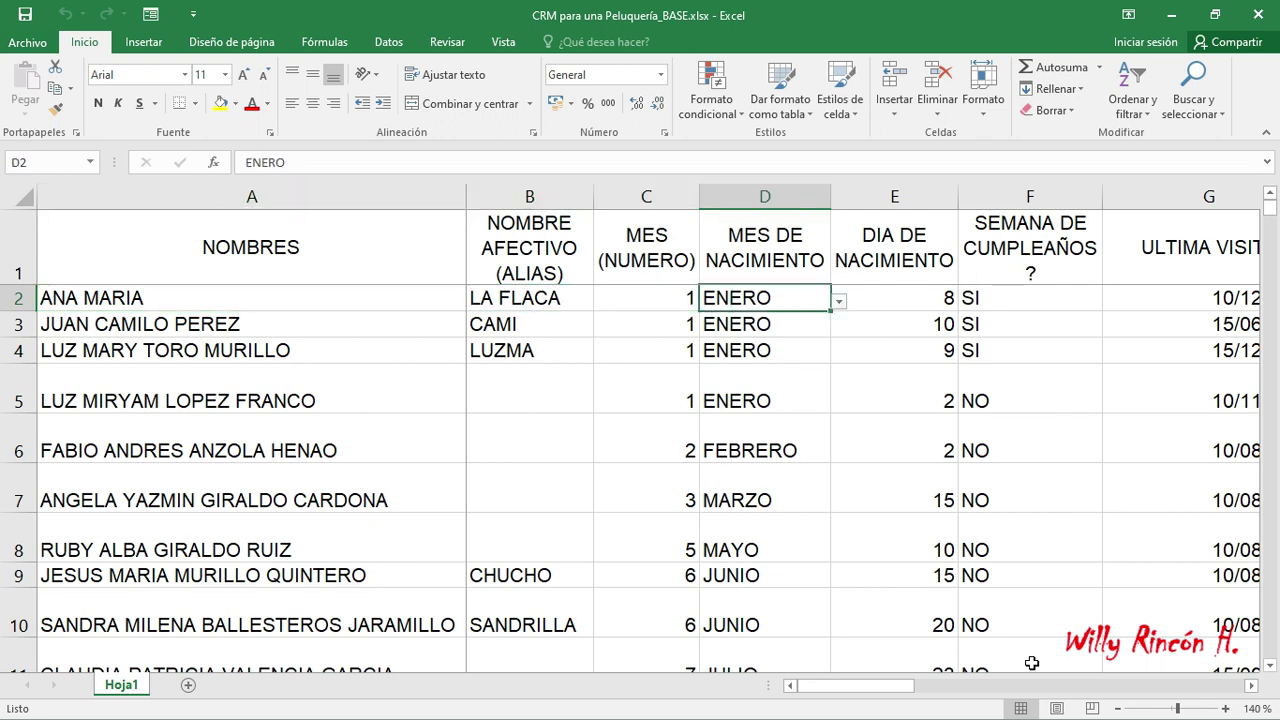
key("Right")
key("Right")
key("Left")
key("Right")
key("Right")
key("Right")
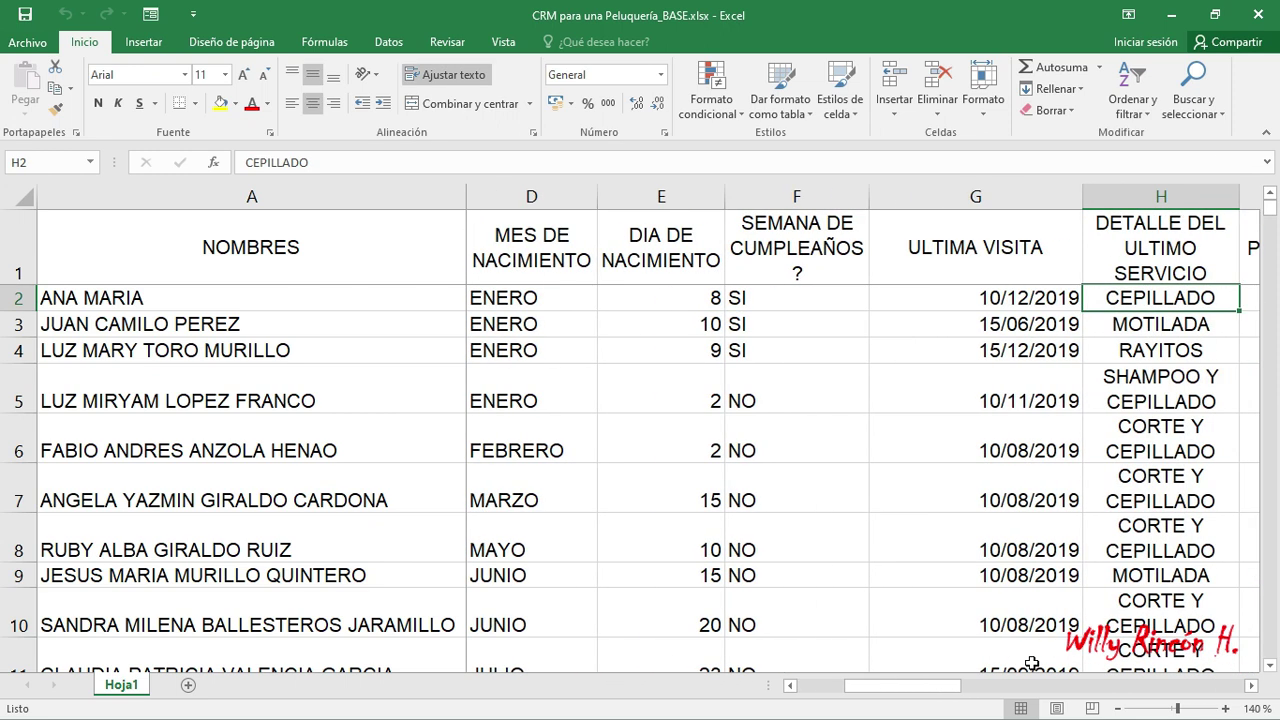
key("Left")
key("Down")
key("Down")
key("Down")
key("Down")
key("Down")
key("Down")
key("Down")
key("Down")
key("Down")
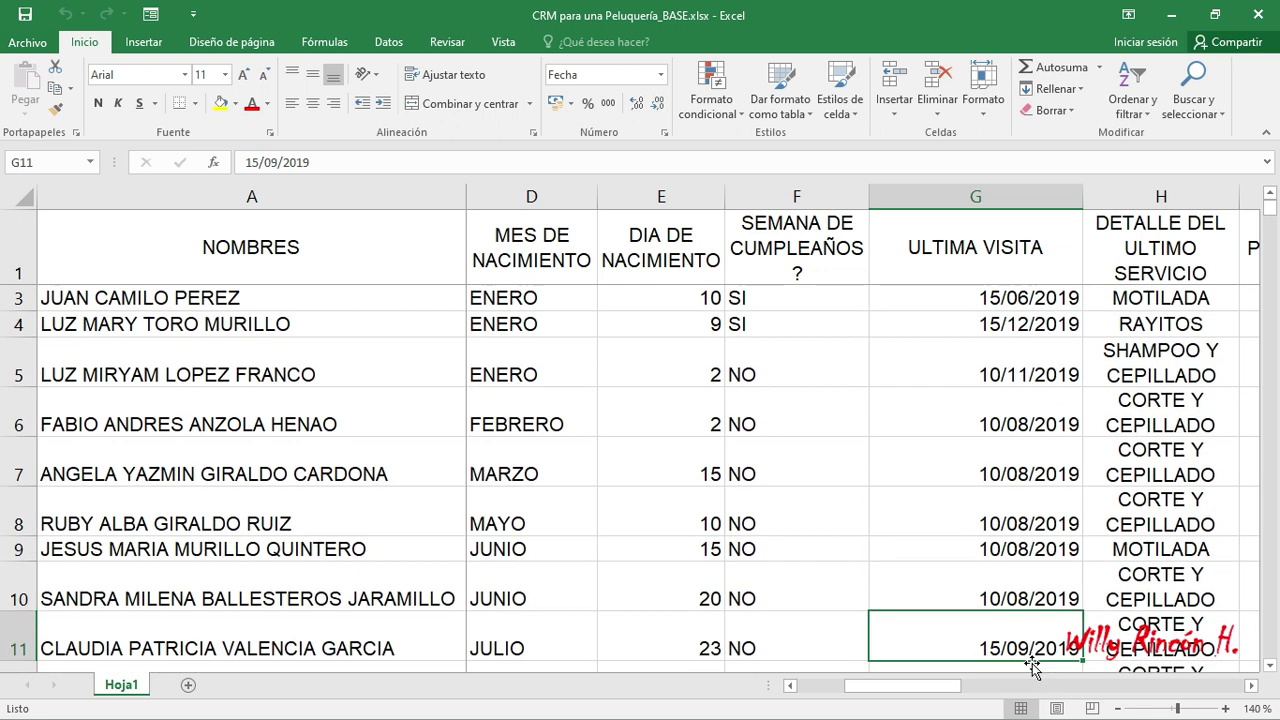
key("Down")
key("Up")
key("Up")
key("Up")
key("Up")
key("Down")
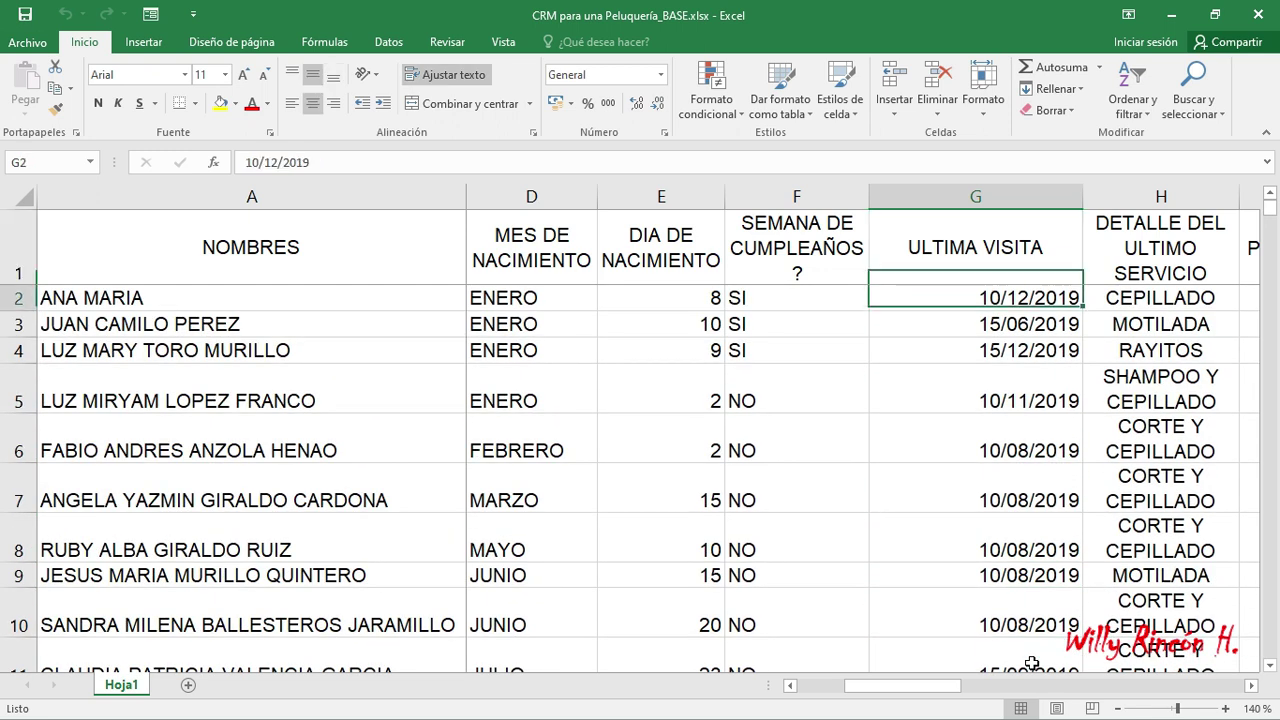
key("Right")
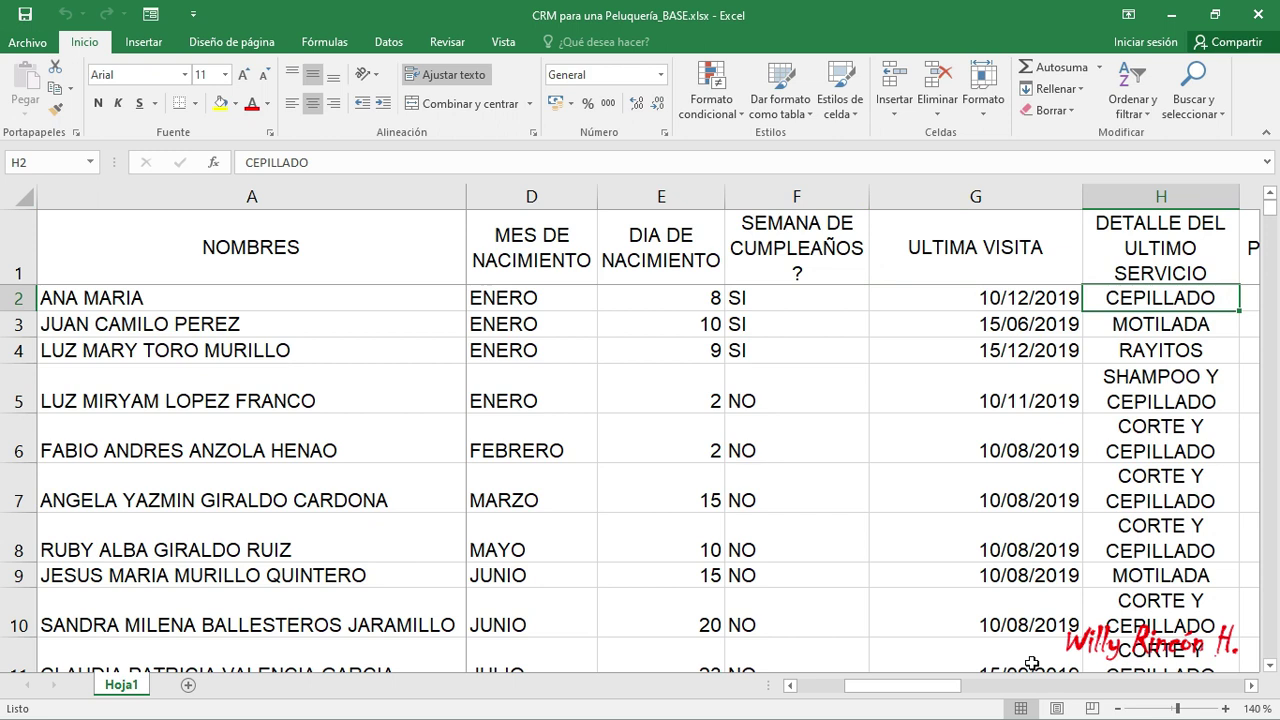
key("Right")
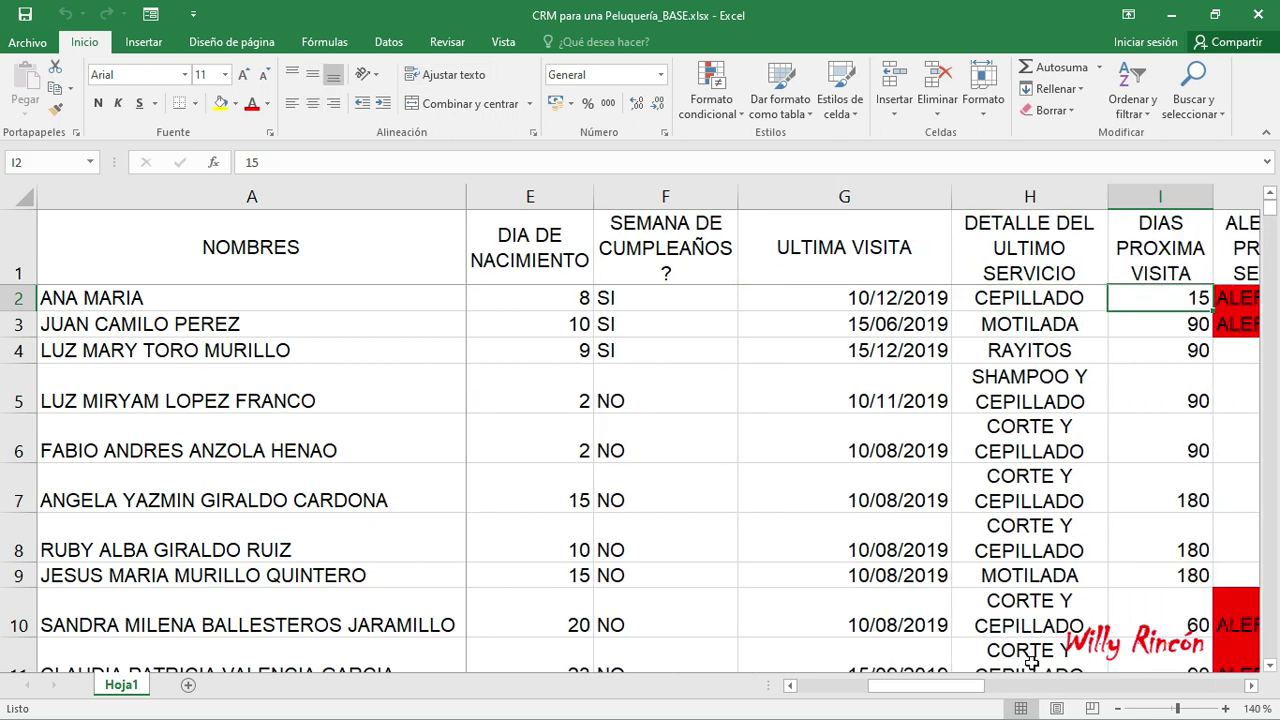
key("Right")
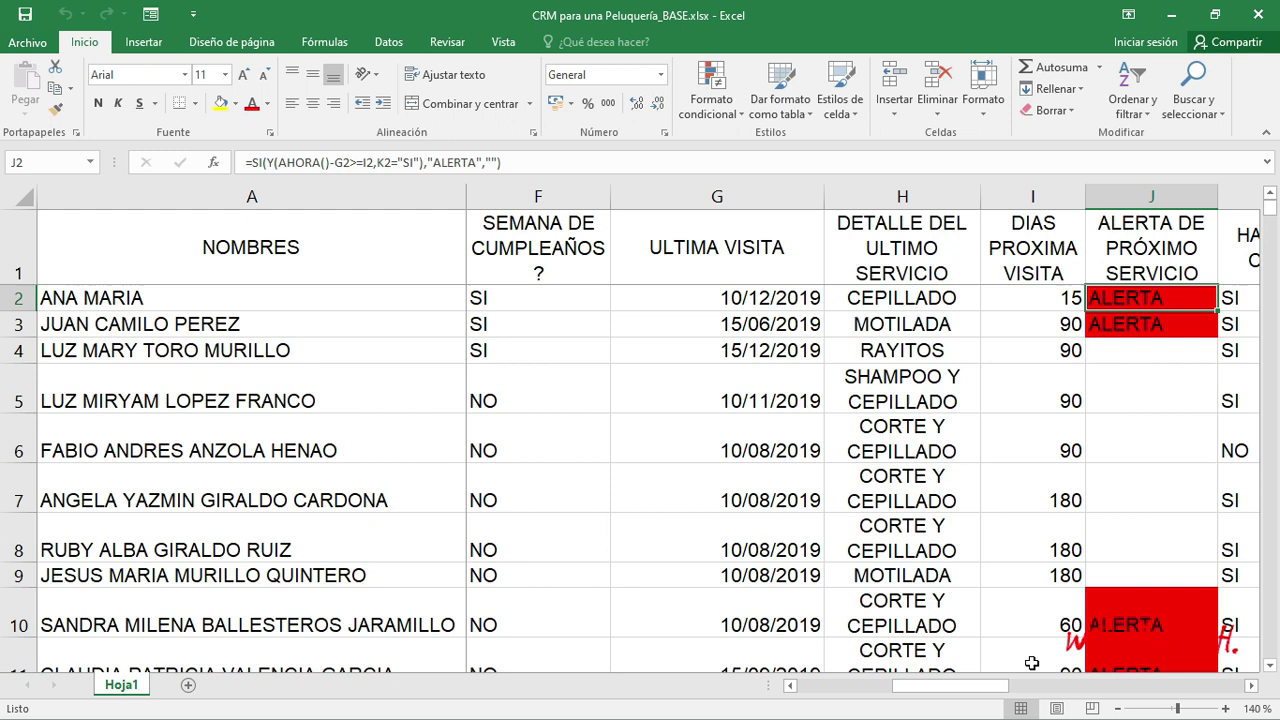
key("Left")
key("Left")
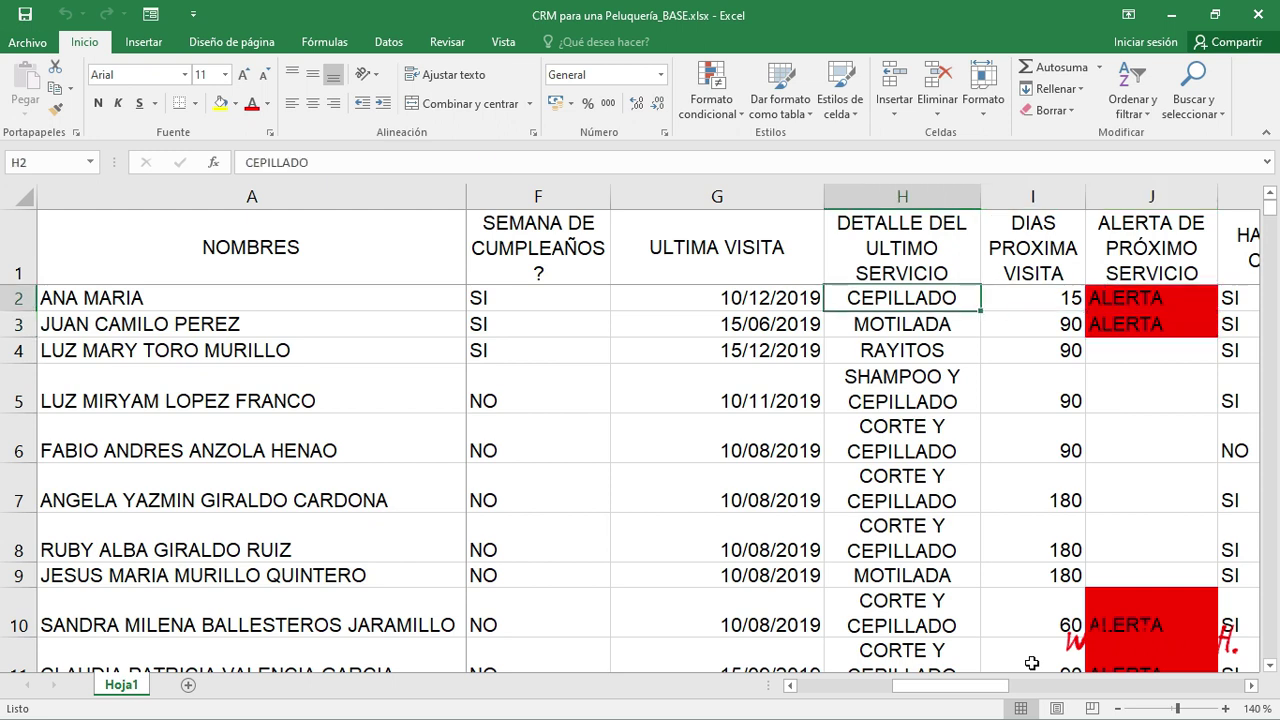
key("Left")
key("Right")
key("Right")
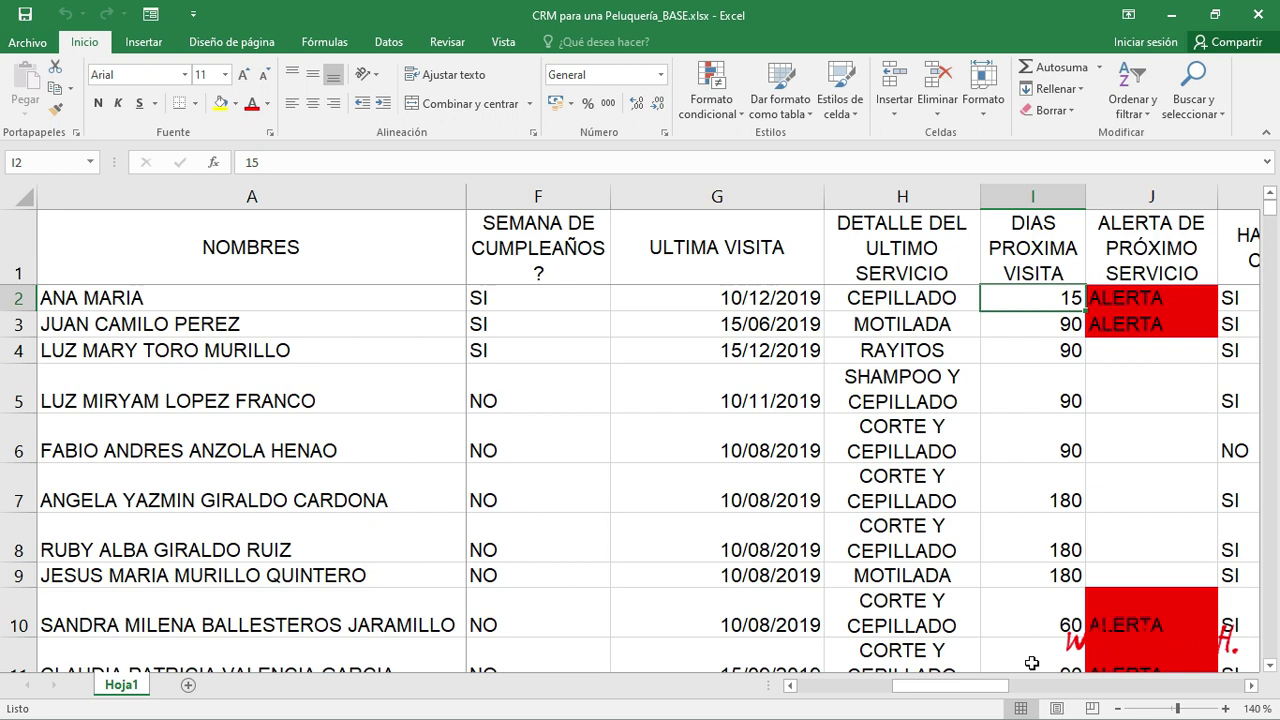
key("Left")
key("Left")
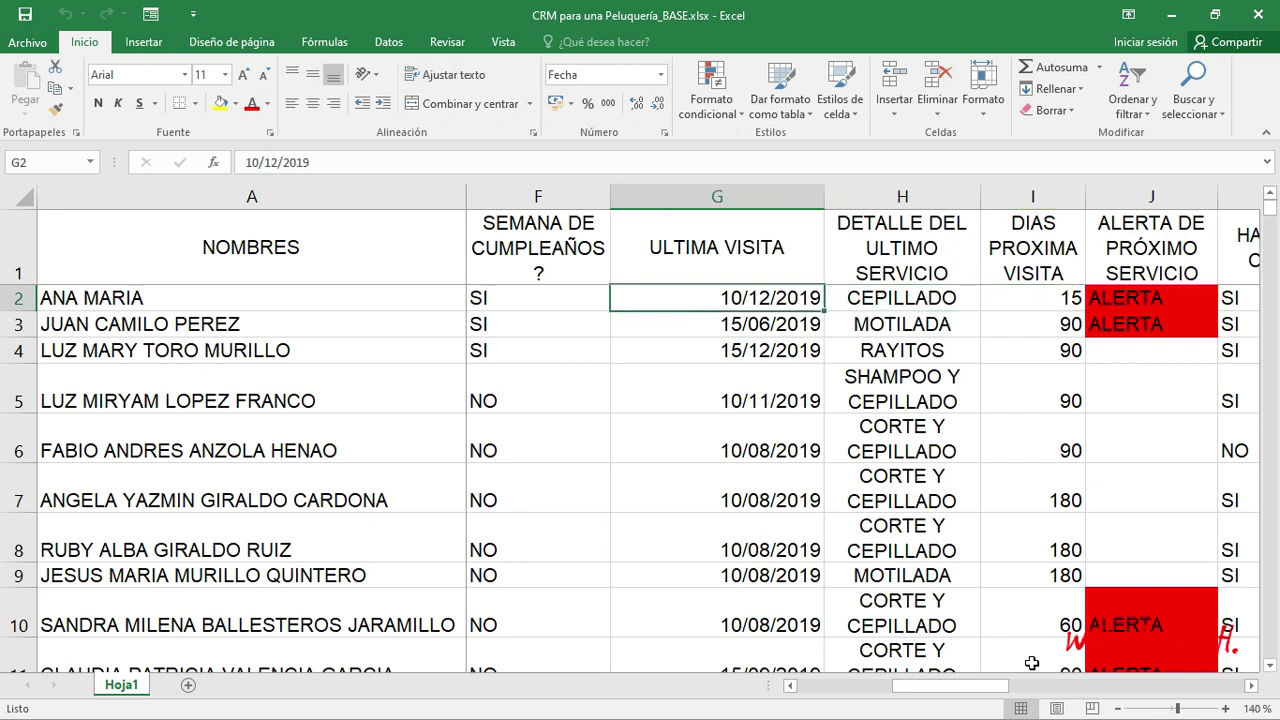
key("Right")
key("Right")
key("Right")
key("Right")
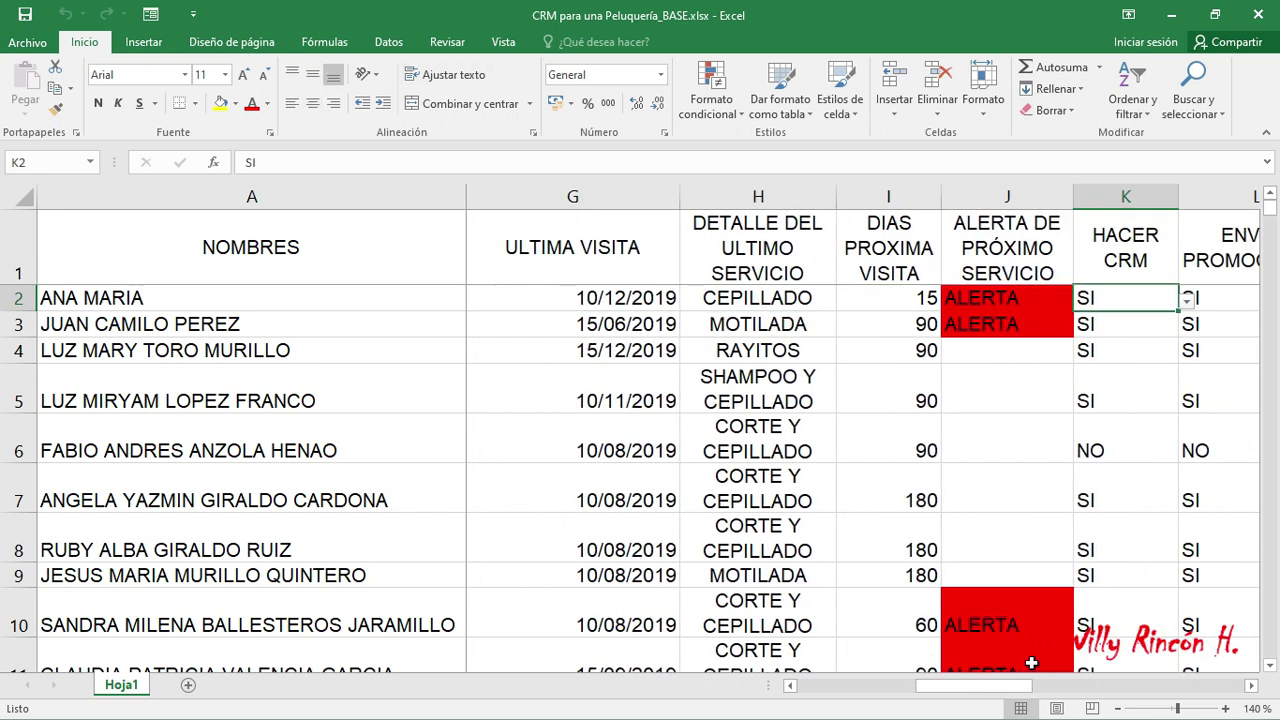
left_click(1187, 300)
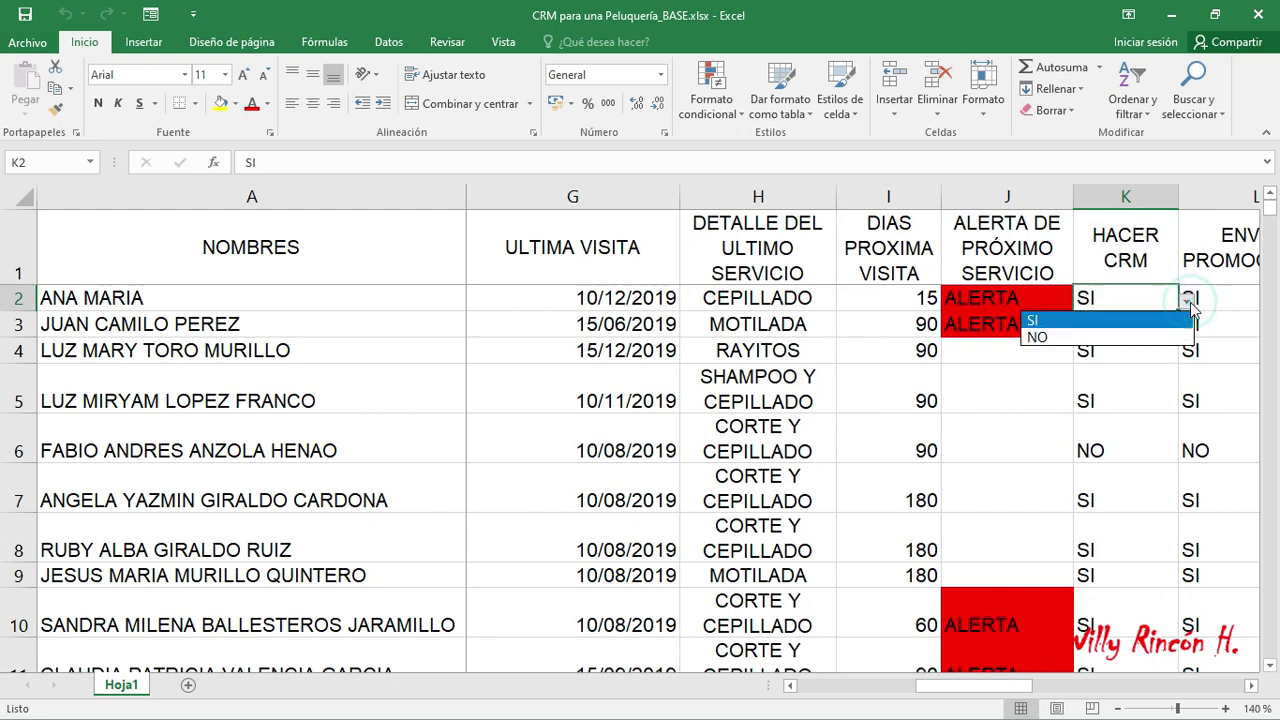
left_click(1064, 338)
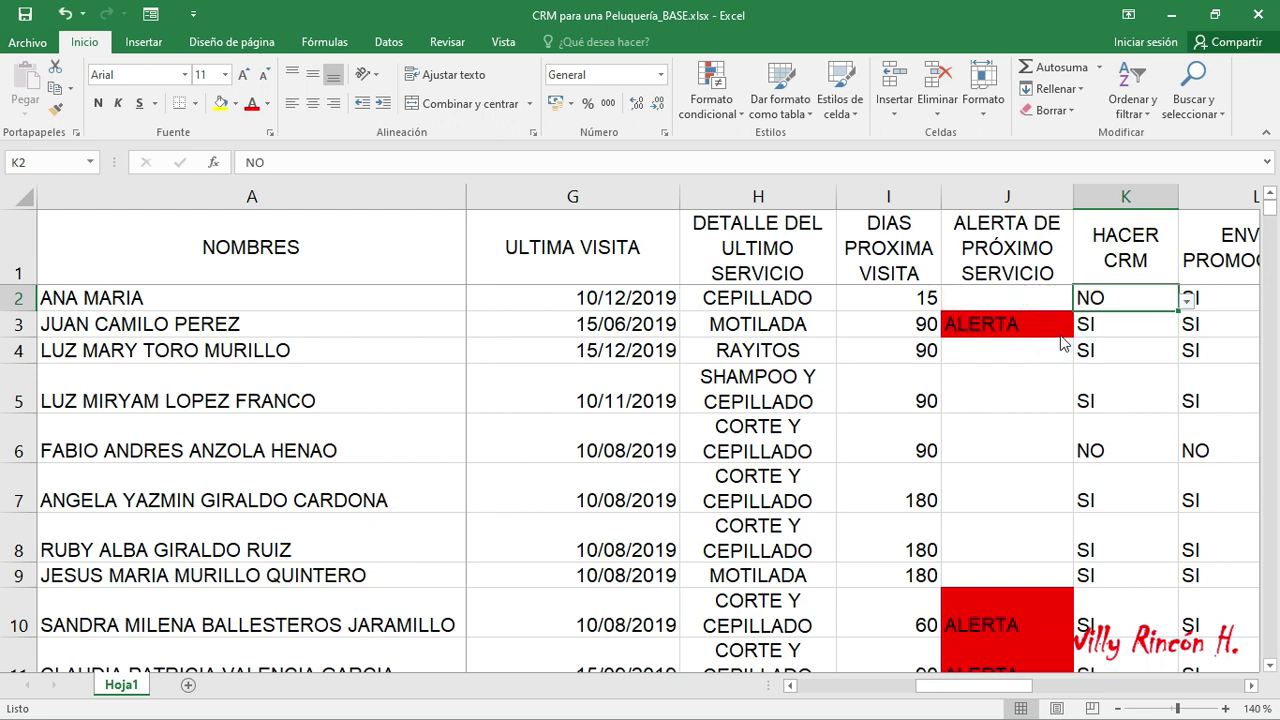
left_click(1186, 300)
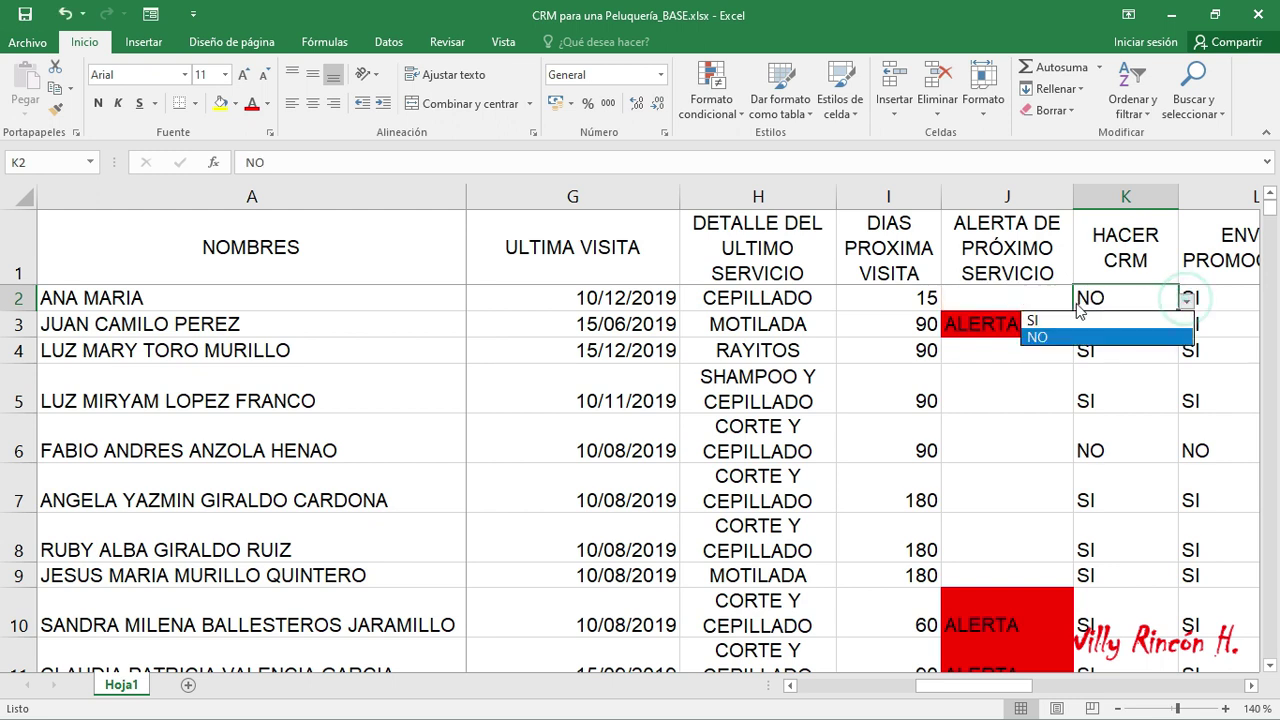
left_click(1040, 321)
left_click(990, 350)
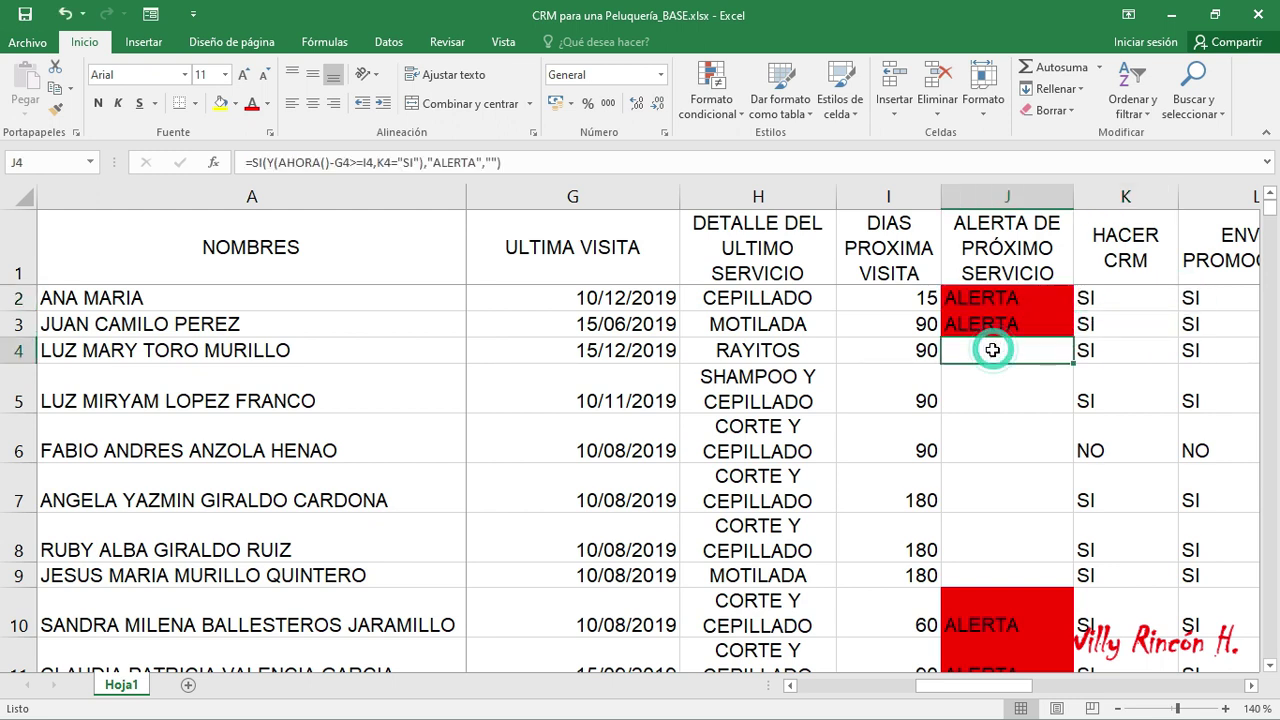
key("Down")
key("Down")
key("Down")
key("Down")
key("Down")
key("Down")
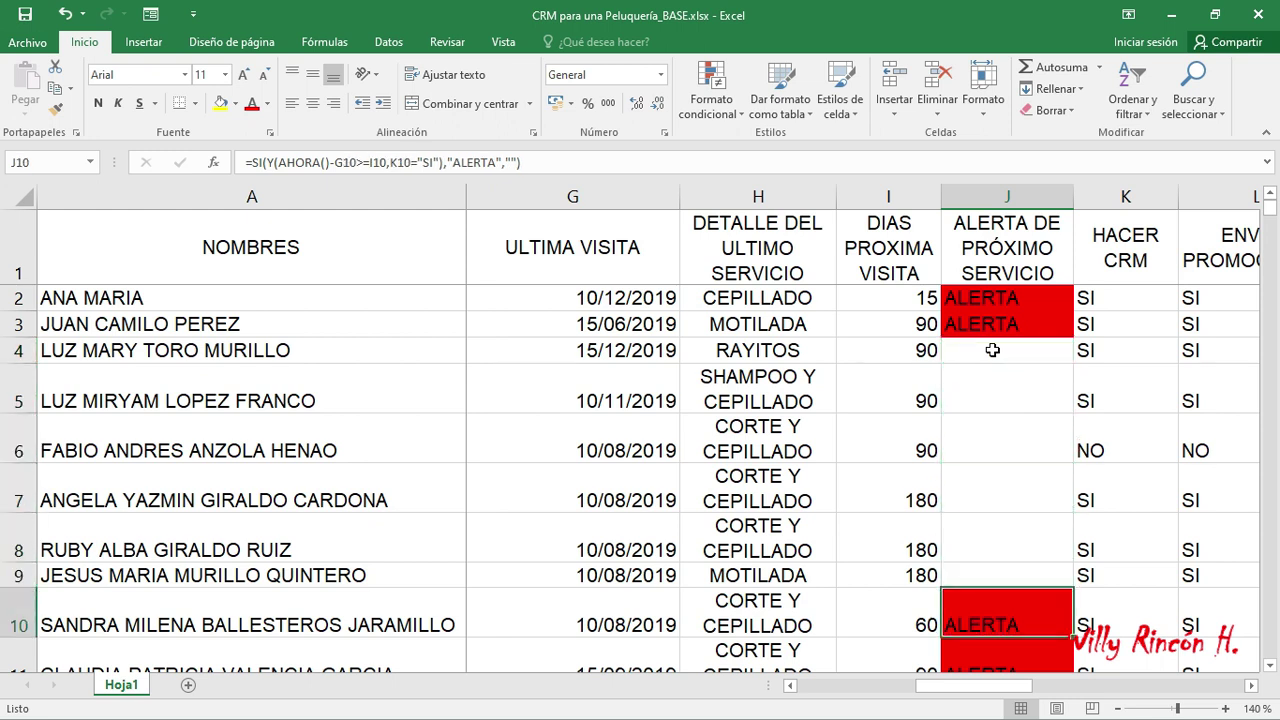
key("Down")
key("Down")
key("Down")
key("Up")
key("Up")
key("Up")
key("Up")
key("Up")
key("Up")
key("Down")
key("Down")
key("Down")
key("Down")
key("Down")
key("Down")
key("Down")
key("Down")
key("Up")
key("Up")
key("Up")
key("Up")
key("Up")
key("Up")
key("Down")
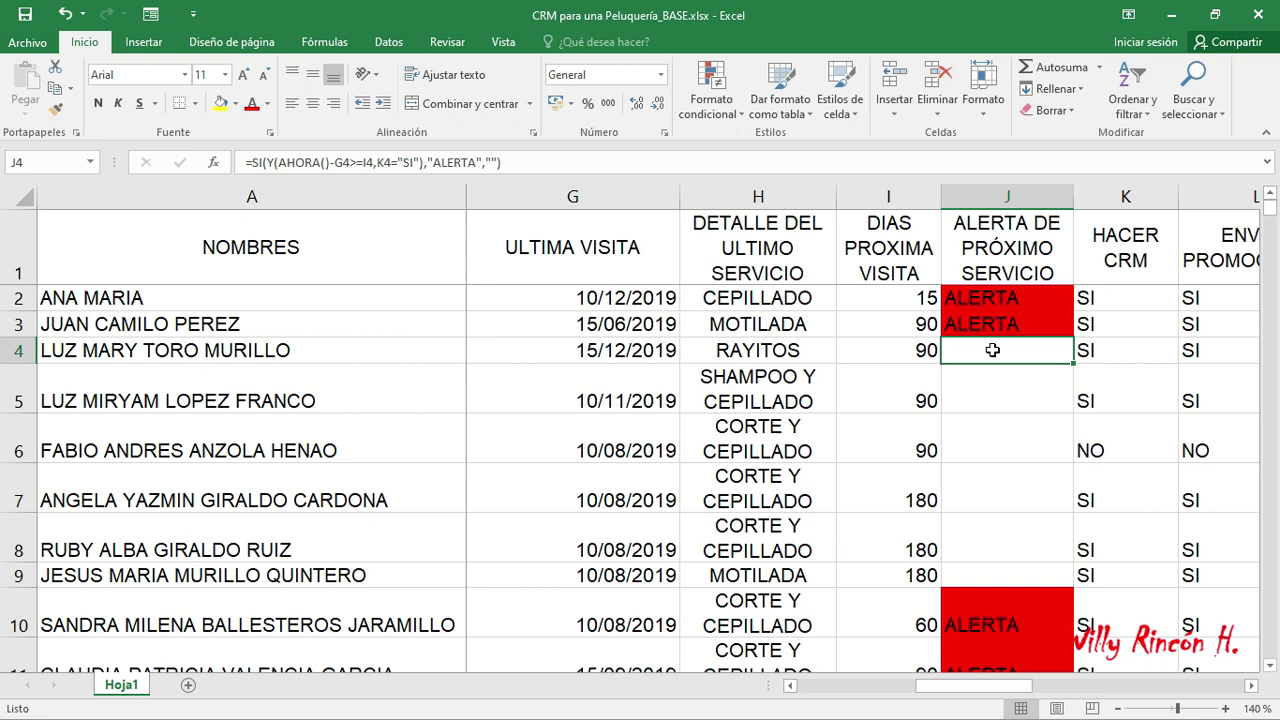
key("Left")
key("Left")
key("Right")
key("Left")
key("Left")
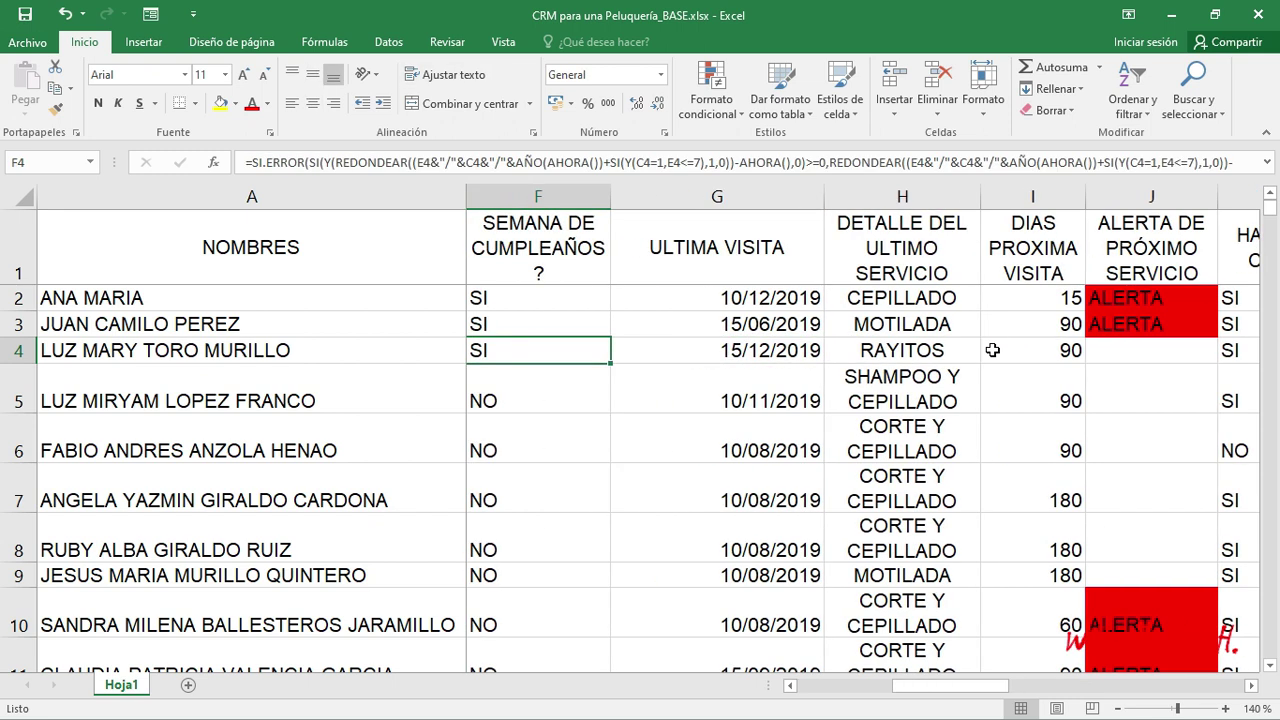
key("Left")
key("Left")
key("Right")
key("Up")
key("Up")
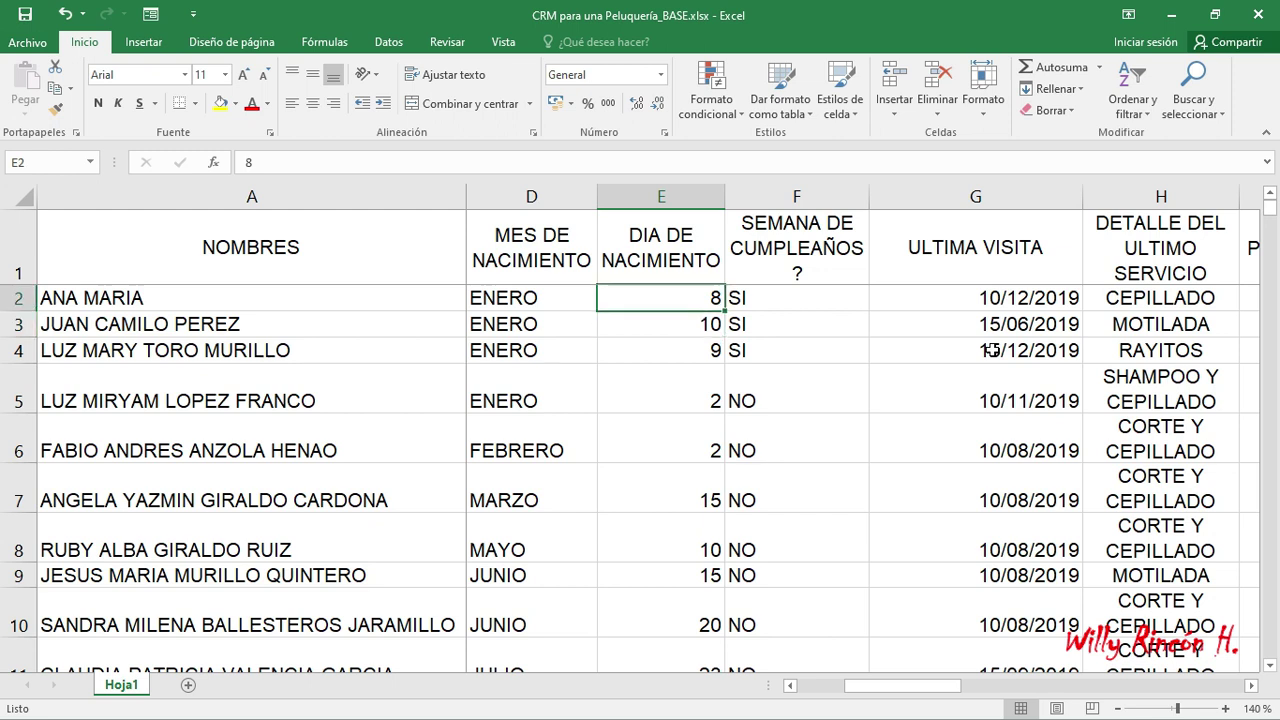
key("Down")
key("Down")
key("Up")
key("Up")
key("Right")
key("Right")
key("Right")
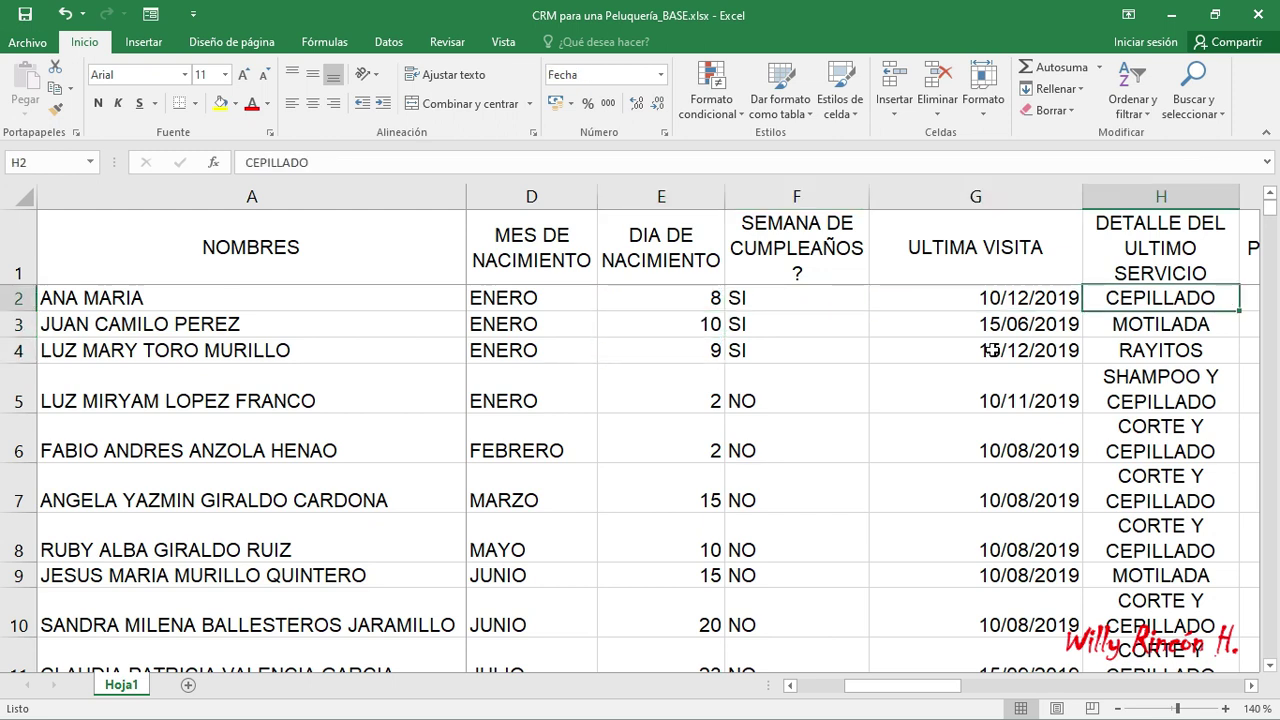
key("Right")
key("Left")
key("Left")
key("Left")
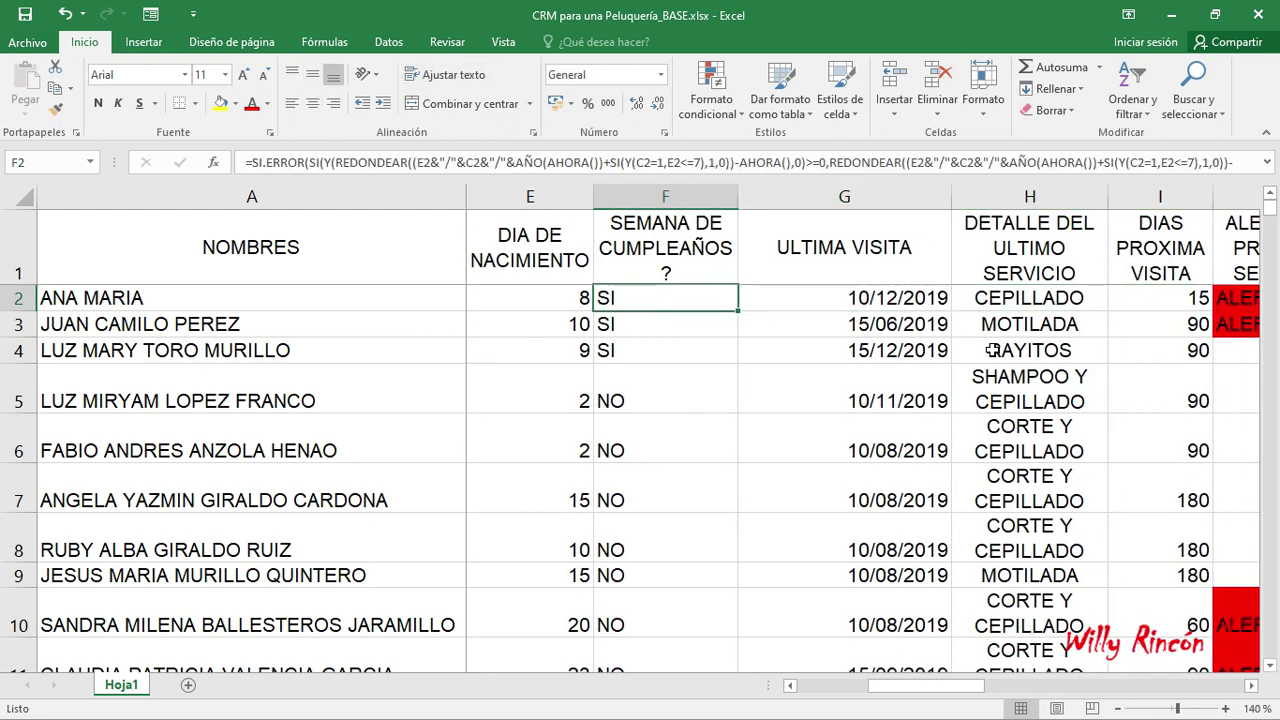
key("Left")
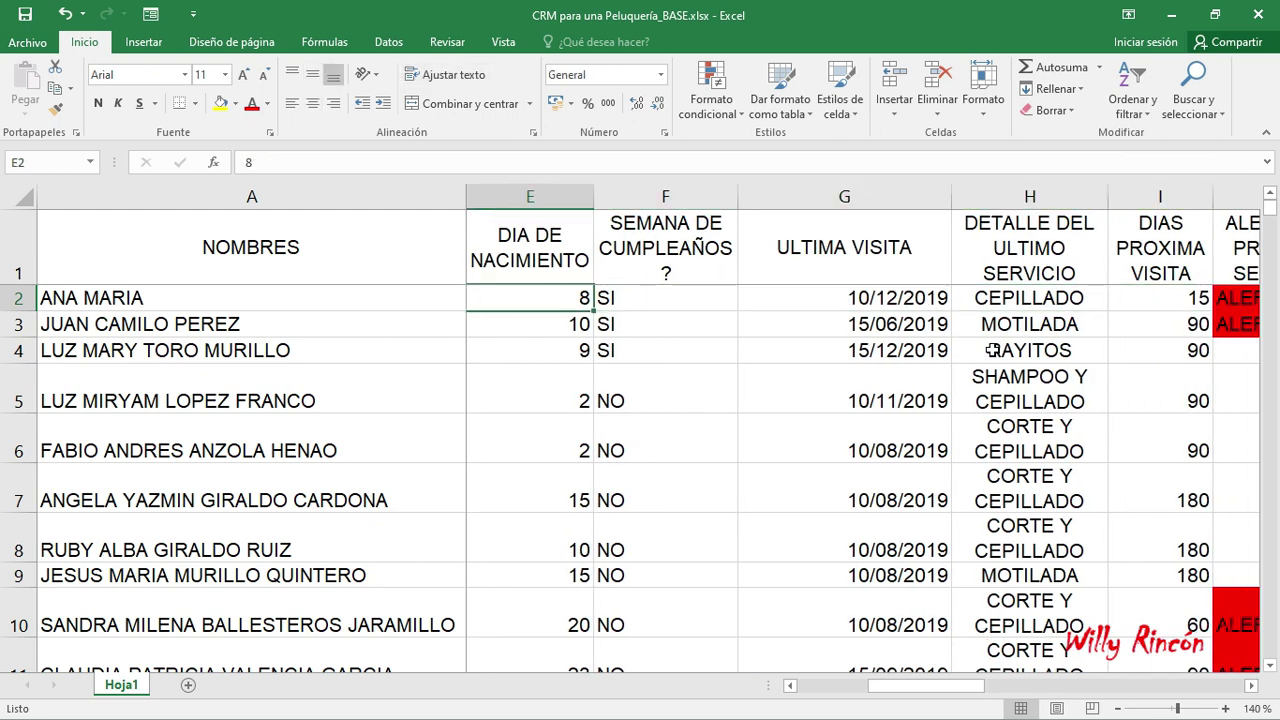
key("Down")
key("Down")
key("Right")
key("Right")
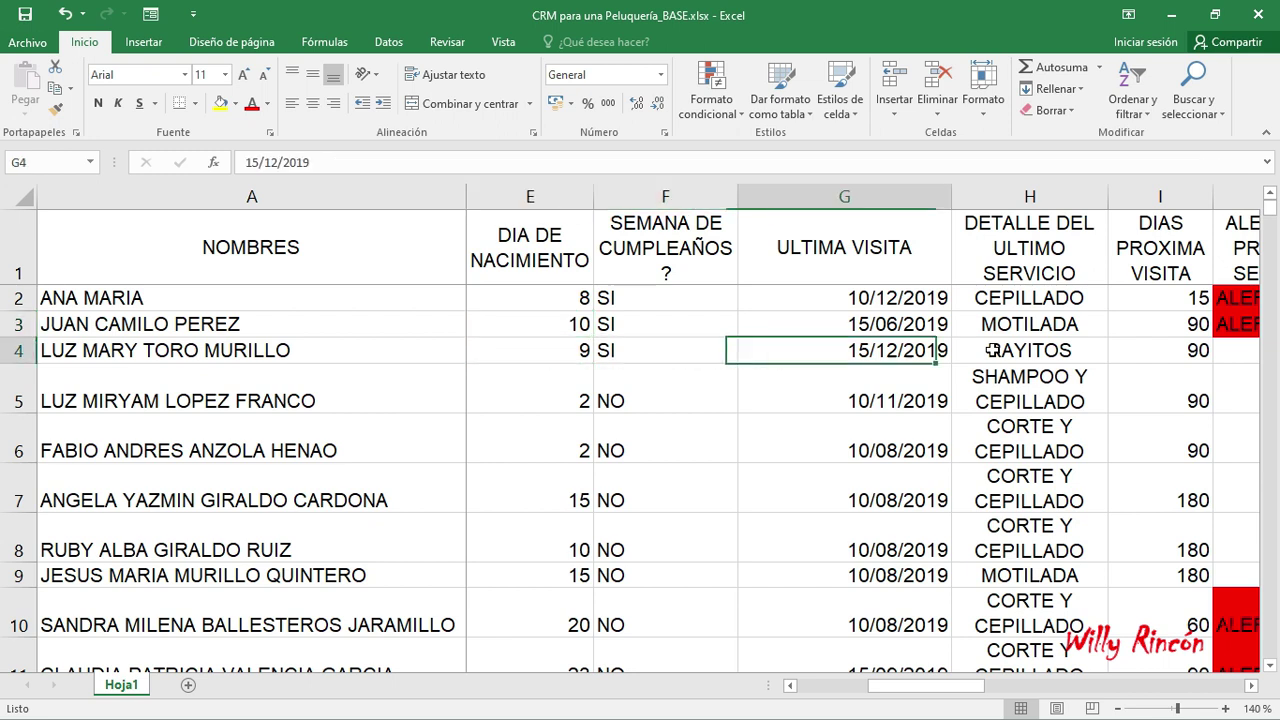
key("Right")
key("Right")
key("Right")
key("Right")
key("Right")
key("Right")
key("Right")
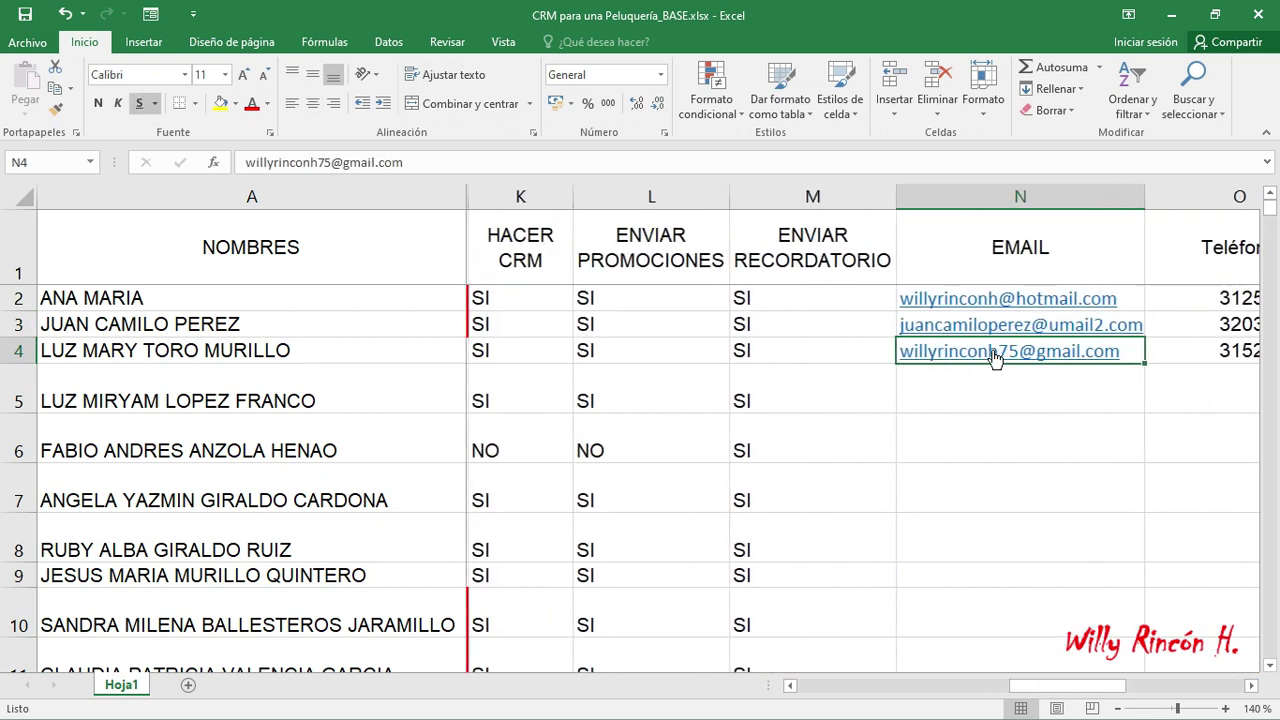
Review the customer e-mail addresses down Excel's EMAIL column
key("Up")
key("Up")
key("Up")
key("Down")
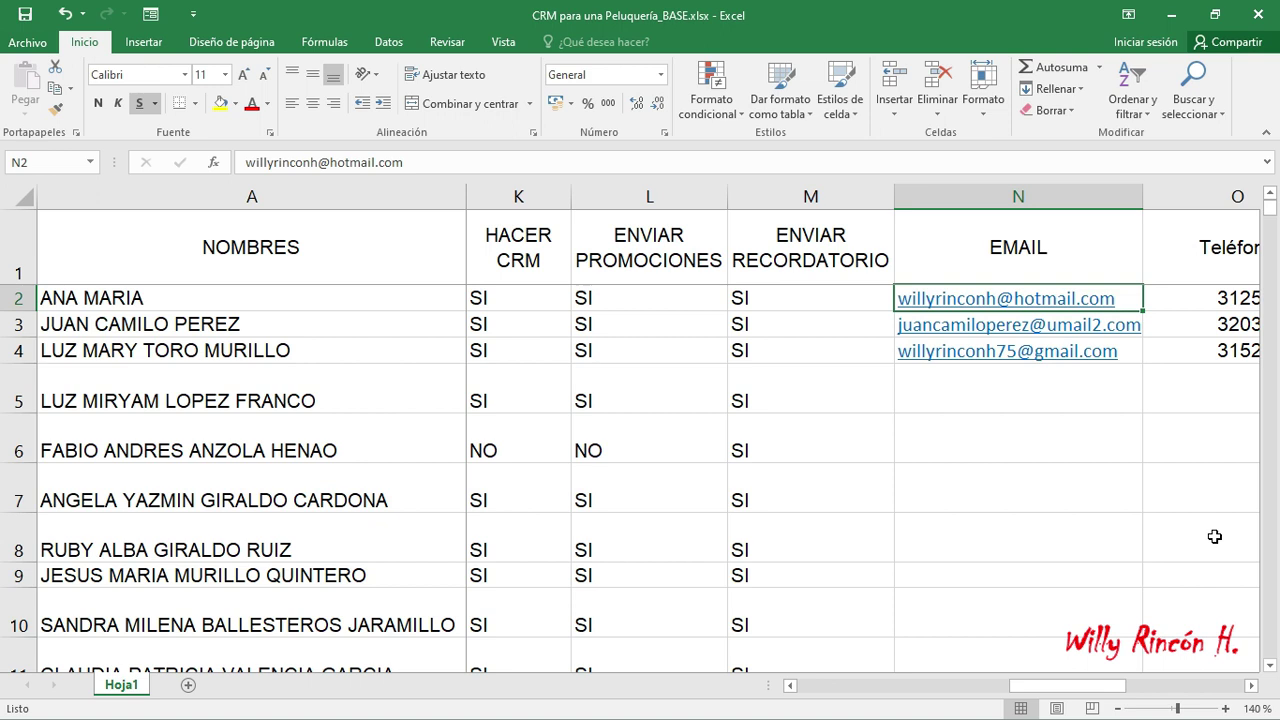
key("Down")
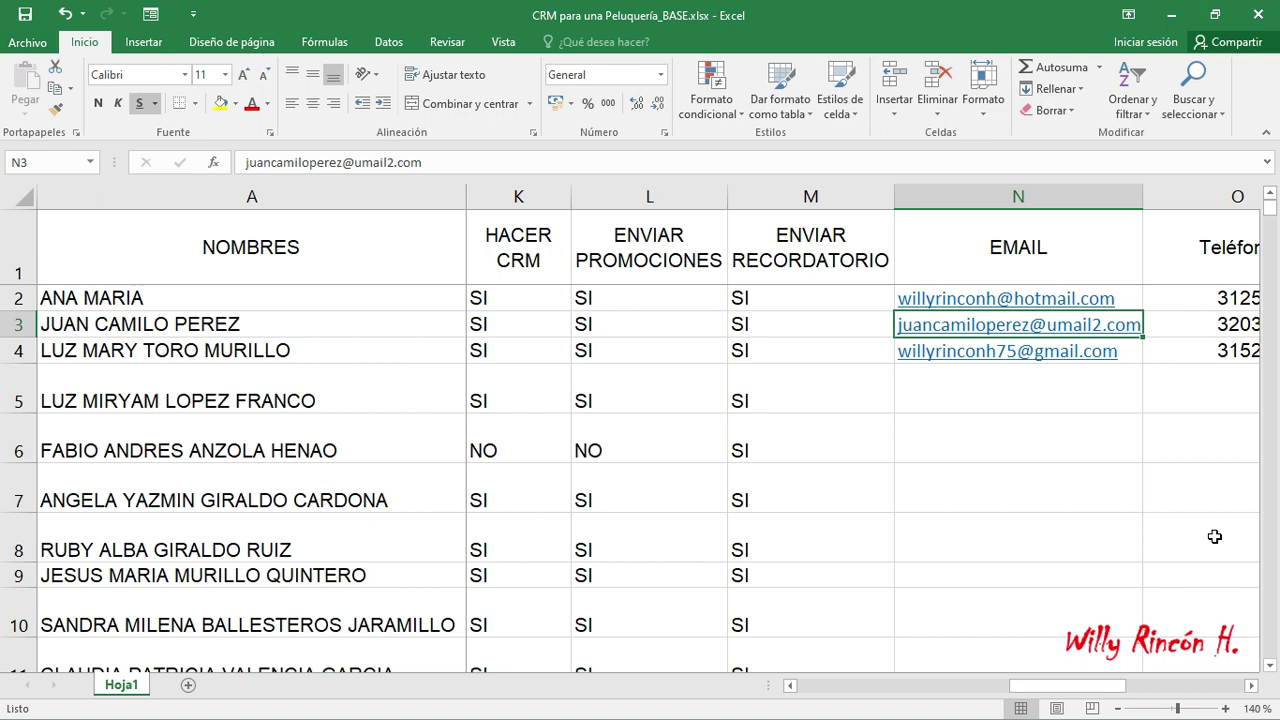
key("Down")
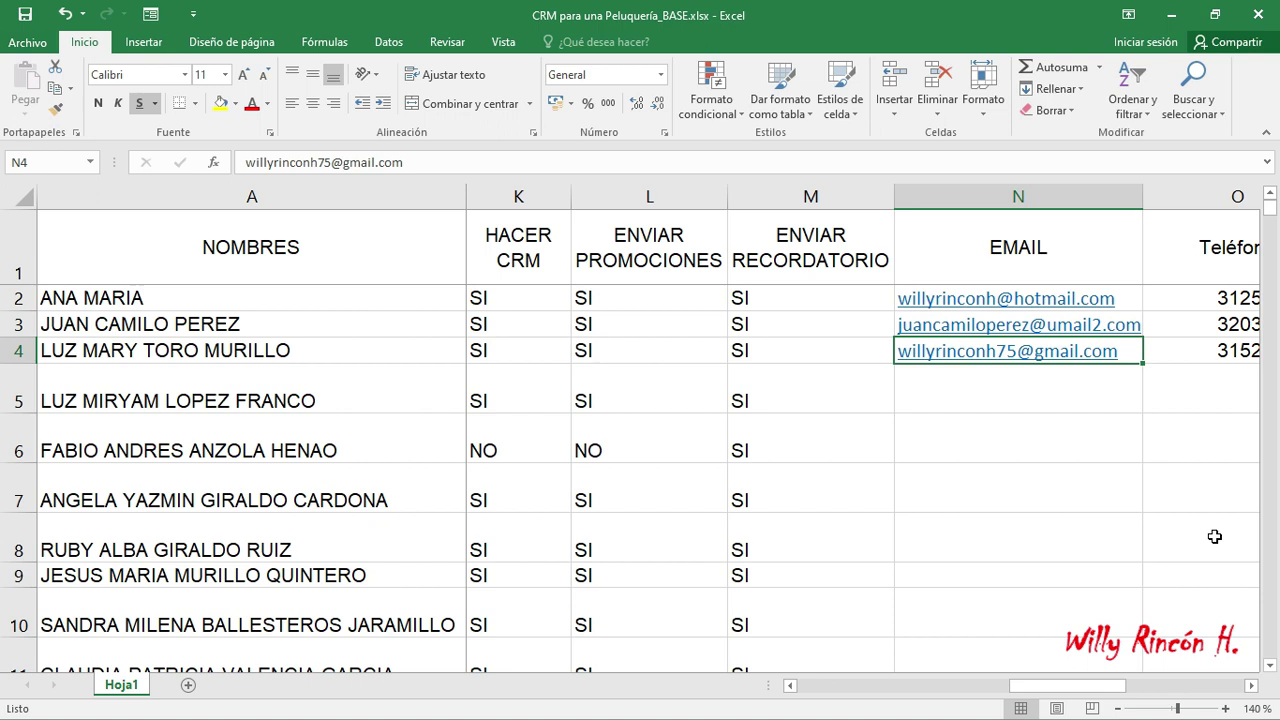
key("Down")
key("Down")
key("Down")
key("Down")
key("Down")
key("Down")
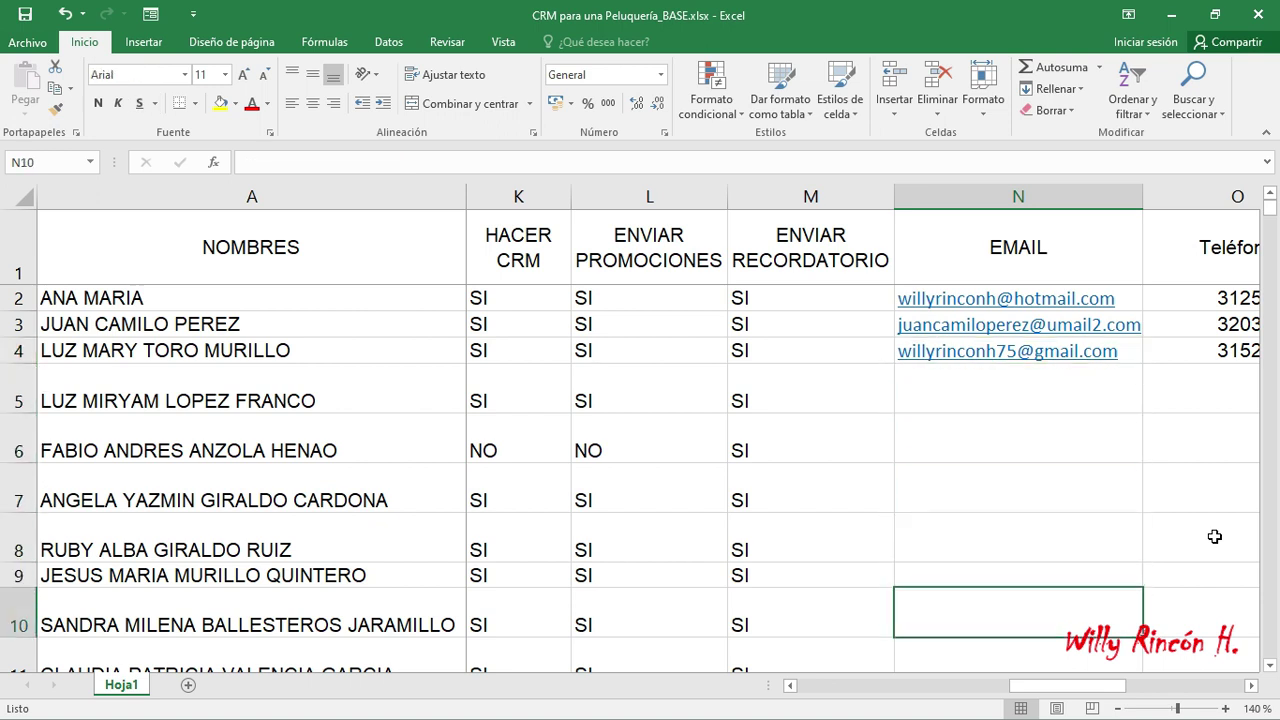
key("Down")
key("Up")
key("Up")
key("Up")
key("Up")
key("Up")
key("Up")
key("Up")
key("Up")
key("Up")
key("Up")
key("Down")
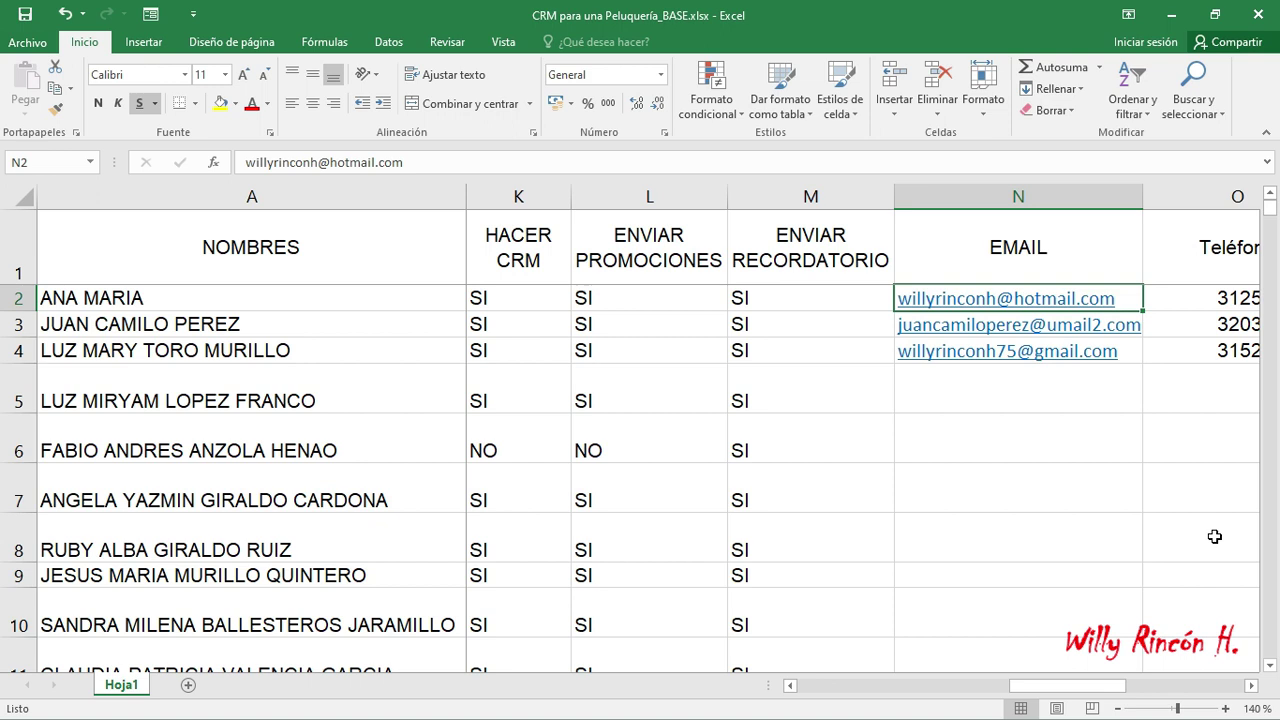
key("Down")
key("Down")
key("Down")
key("Down")
key("Down")
key("Down")
key("Down")
key("Up")
key("Up")
key("Up")
key("Up")
key("Up")
key("Up")
Check row 3's contact and alert cells, then switch to the blank Word document Documento1
key("Right")
key("Right")
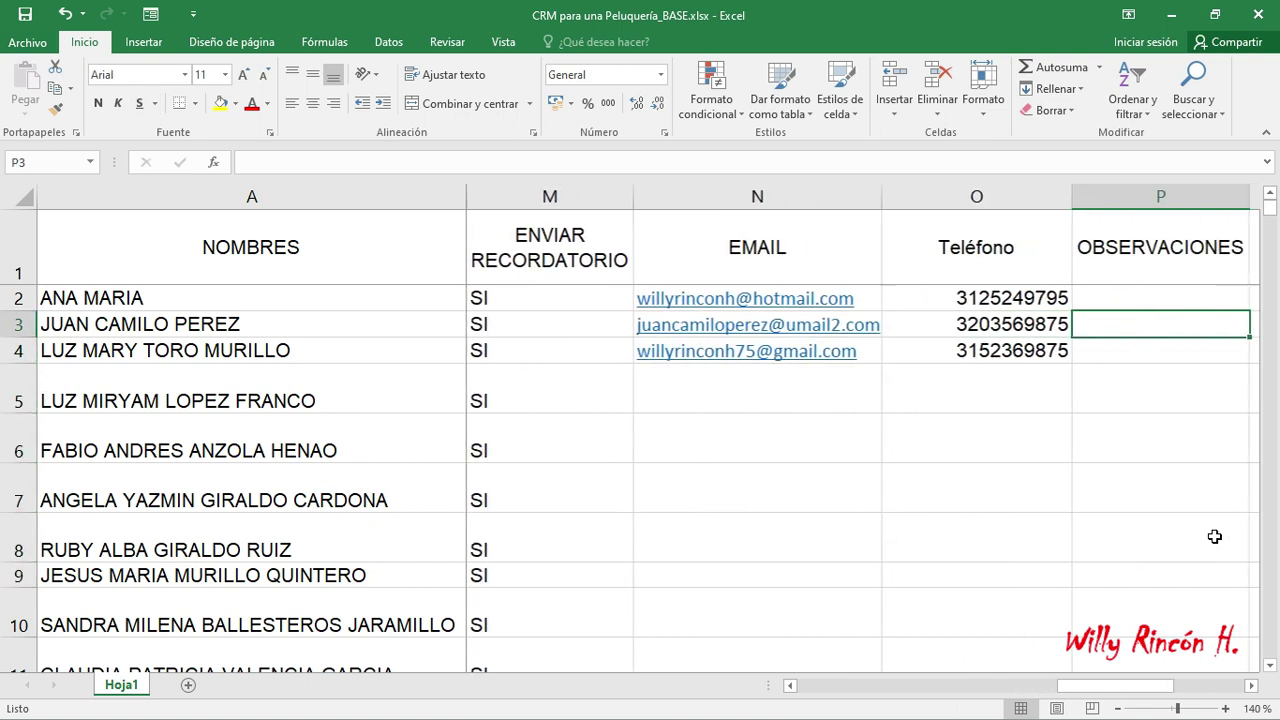
key("Left")
key("Left")
key("Left")
key("Left")
key("Left")
key("Left")
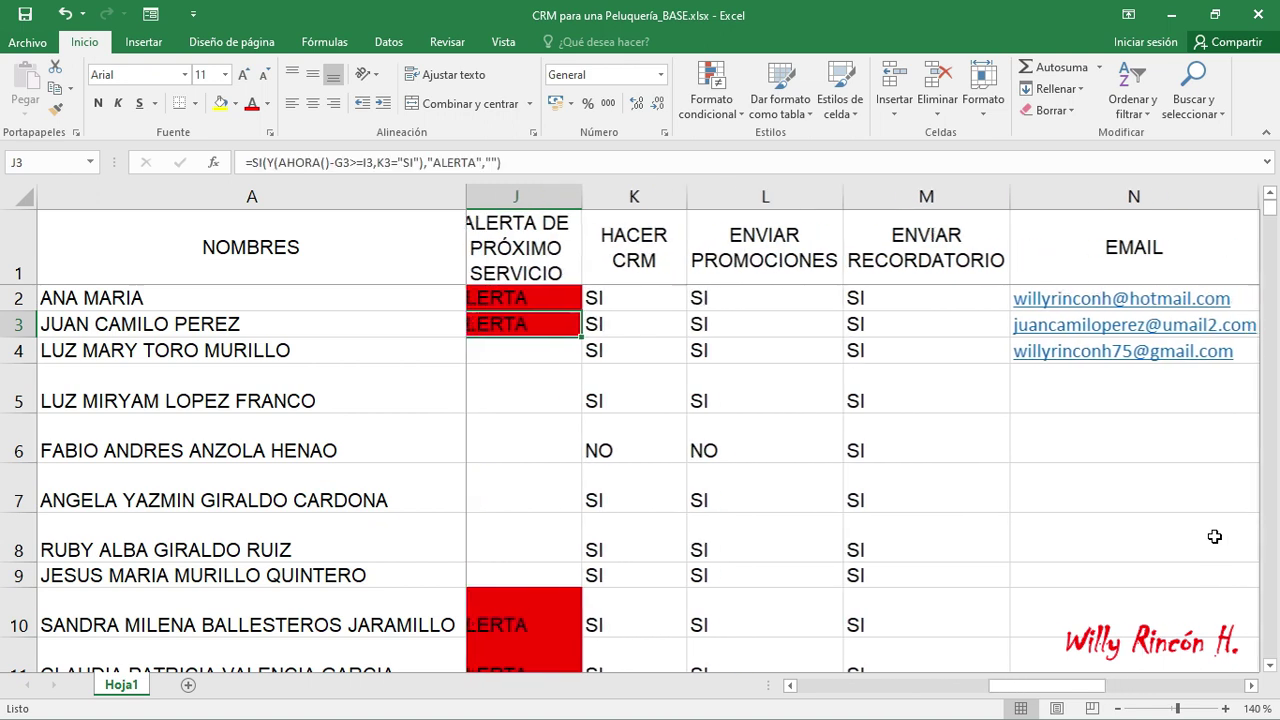
key("Left")
key("Left")
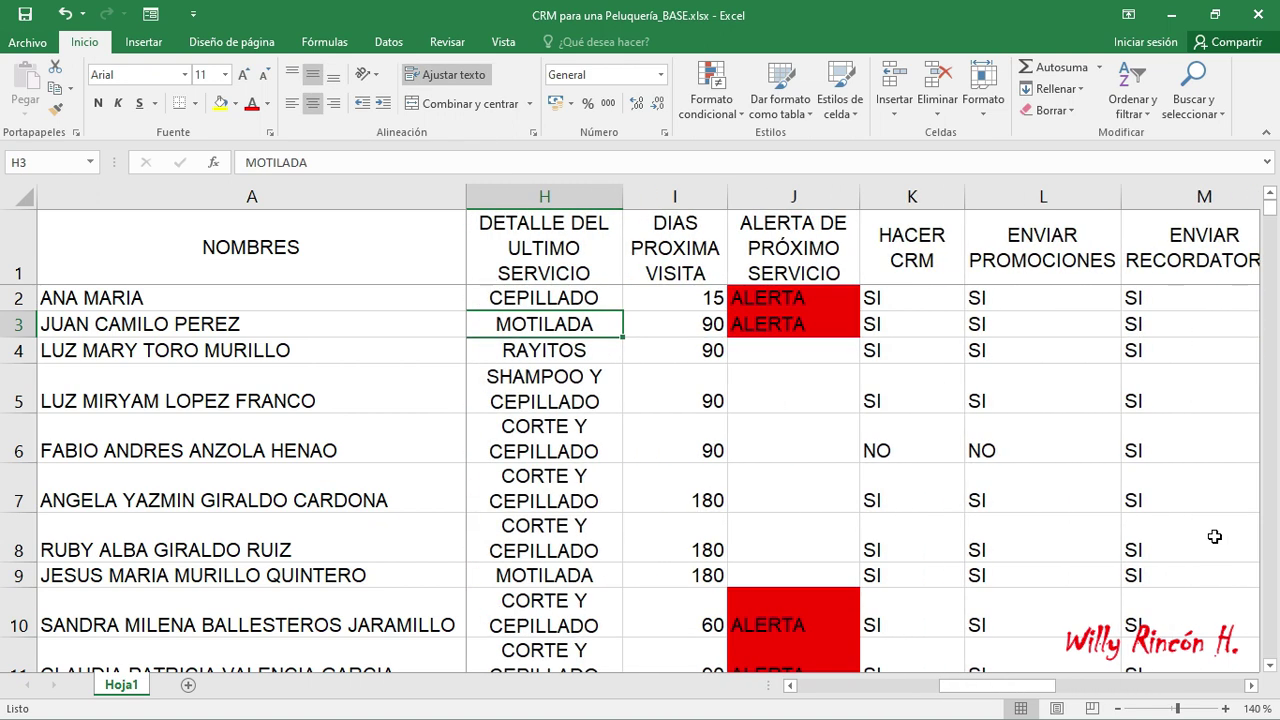
key("Right")
key("Right")
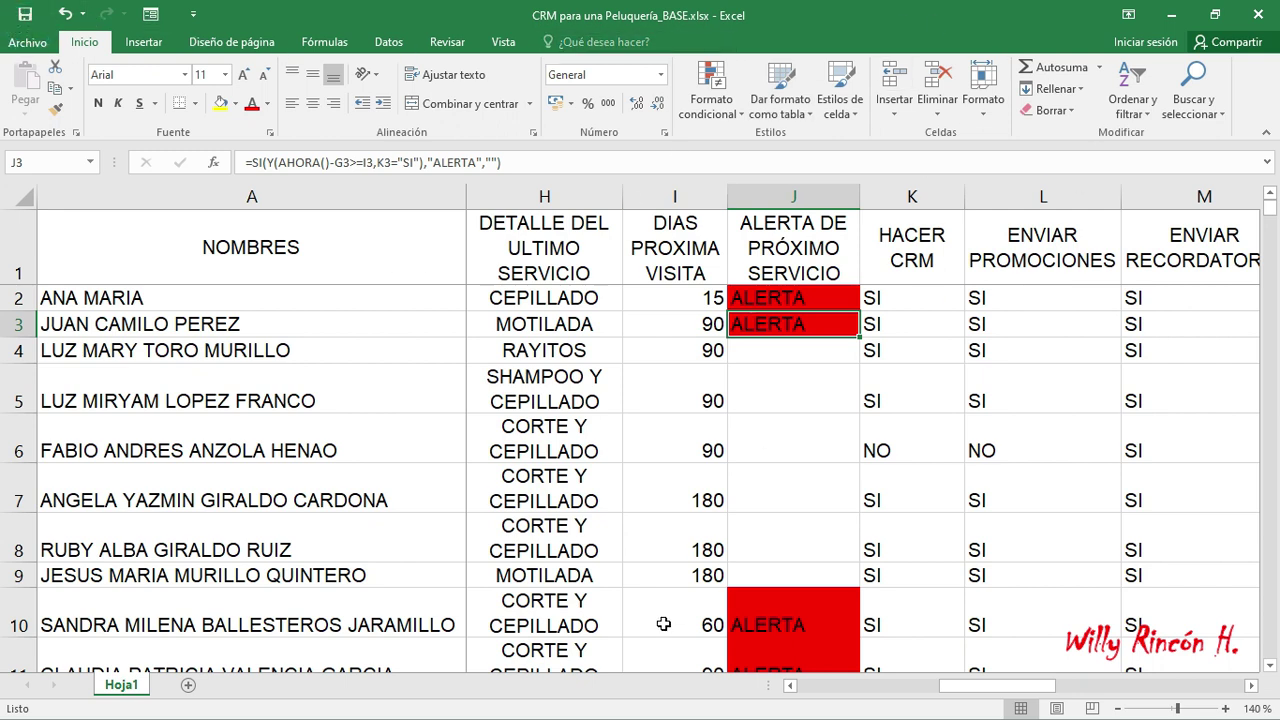
key("alt+Tab")
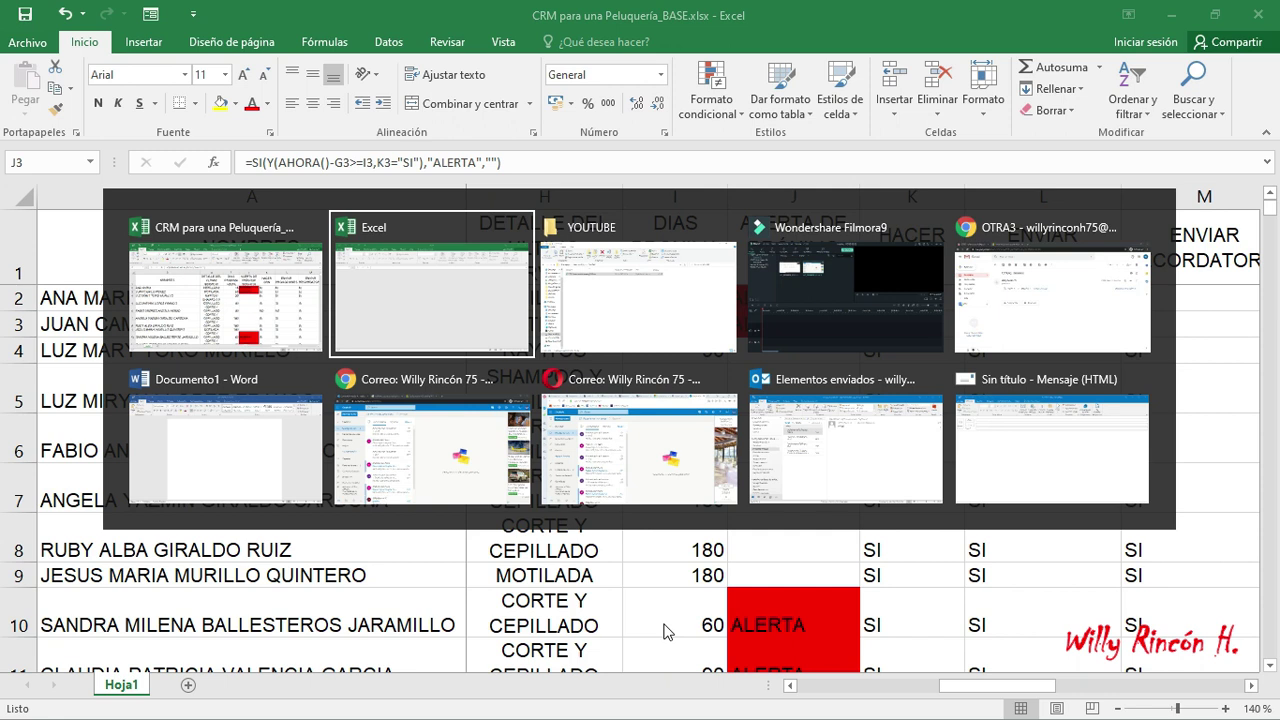
key("alt+Tab")
key("alt+Tab")
key("alt+Tab")
key("alt+Tab")
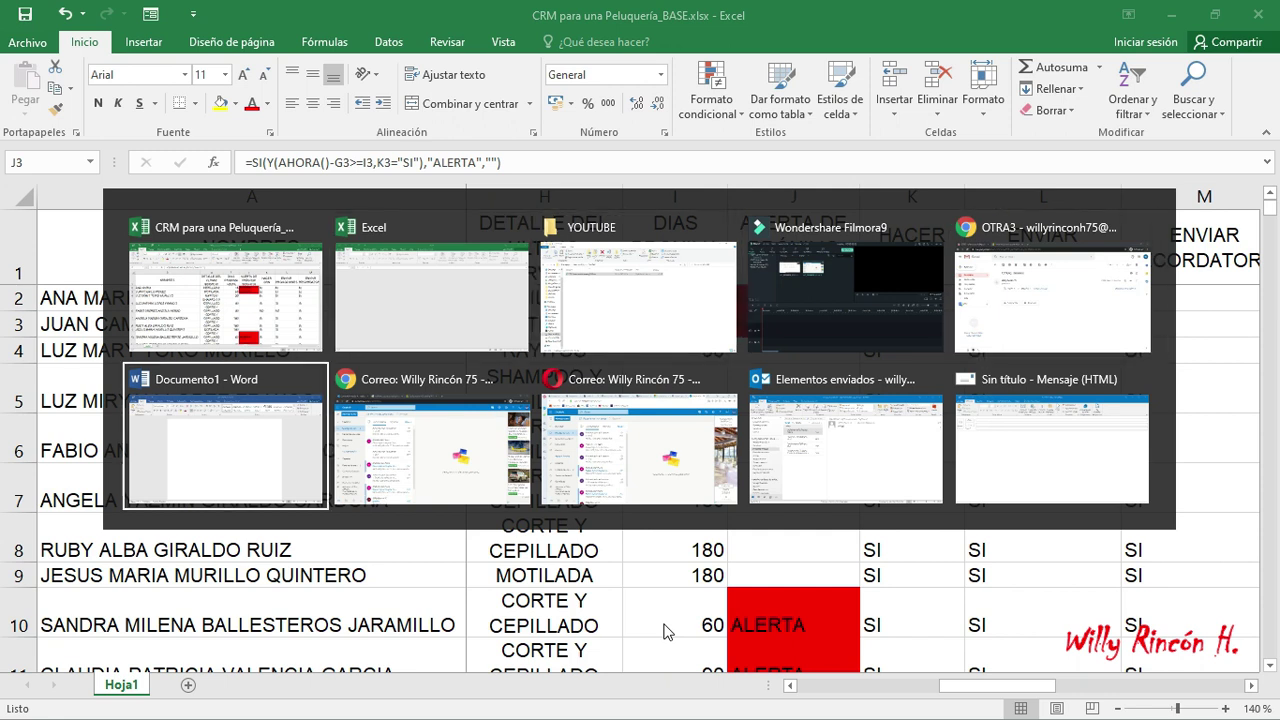
Create a new document from the 'Mención El mejor del mundo' certificate template
left_click(538, 344)
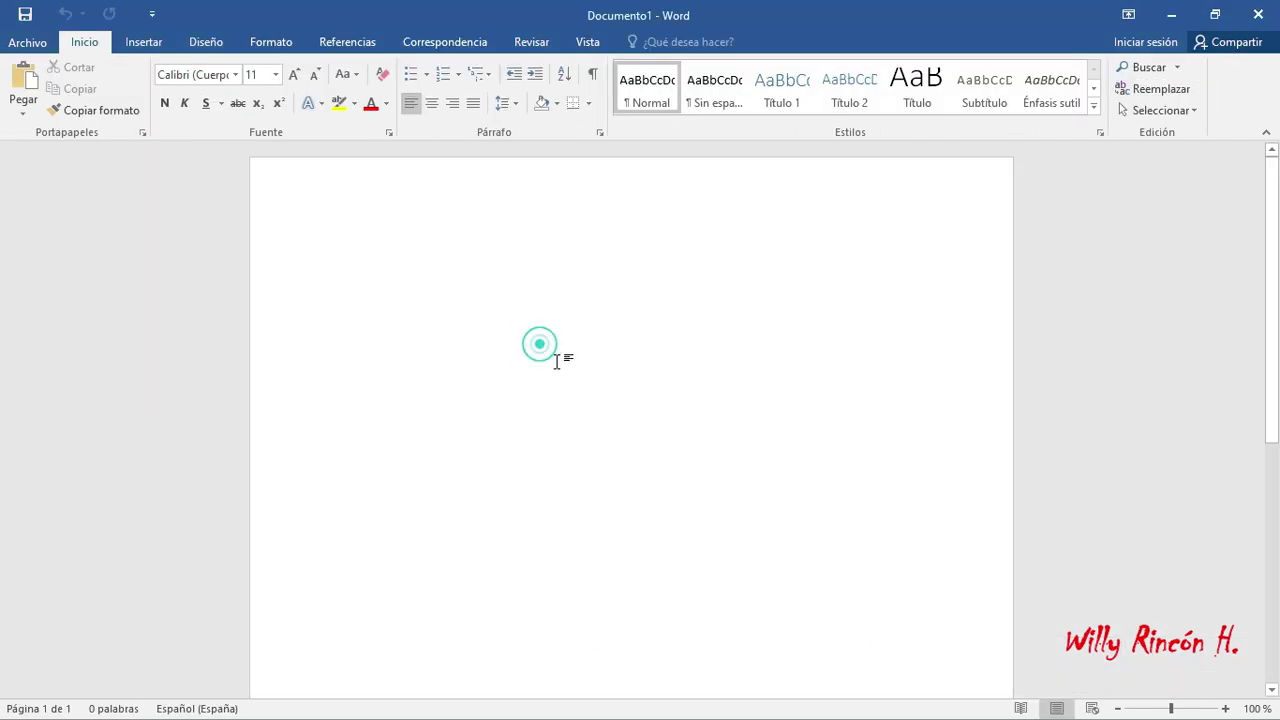
left_click(35, 41)
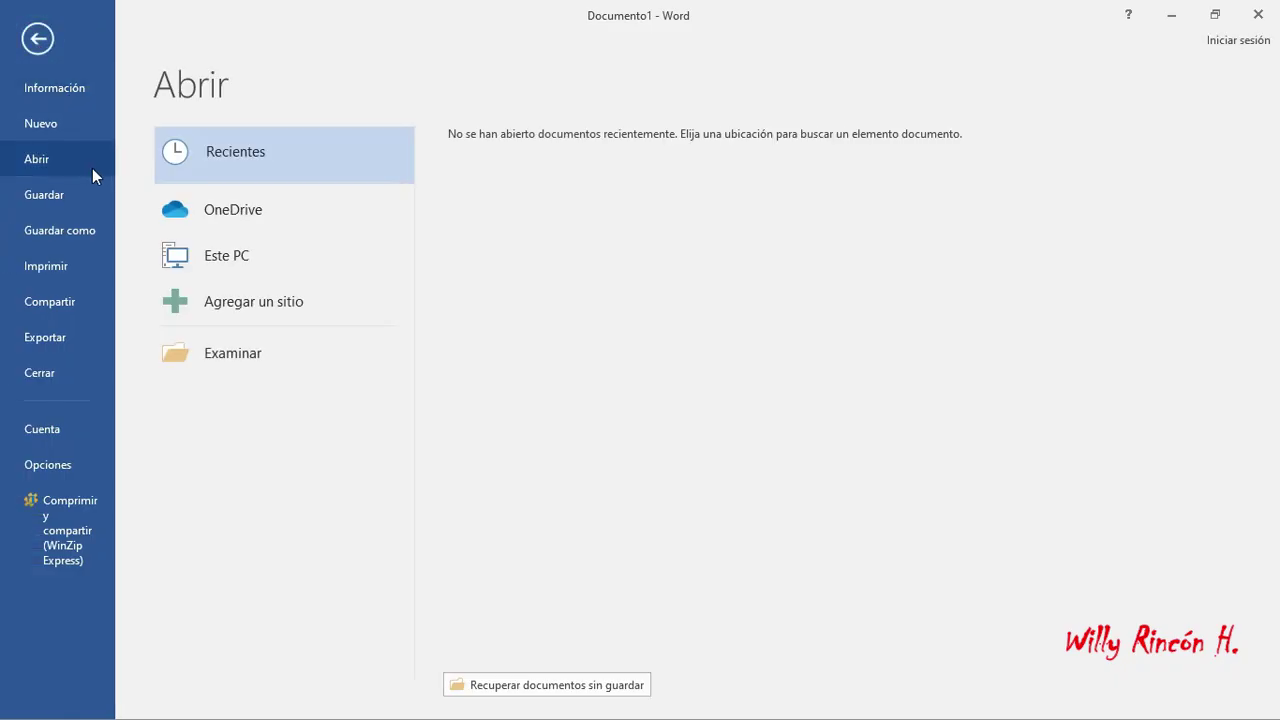
left_click(59, 126)
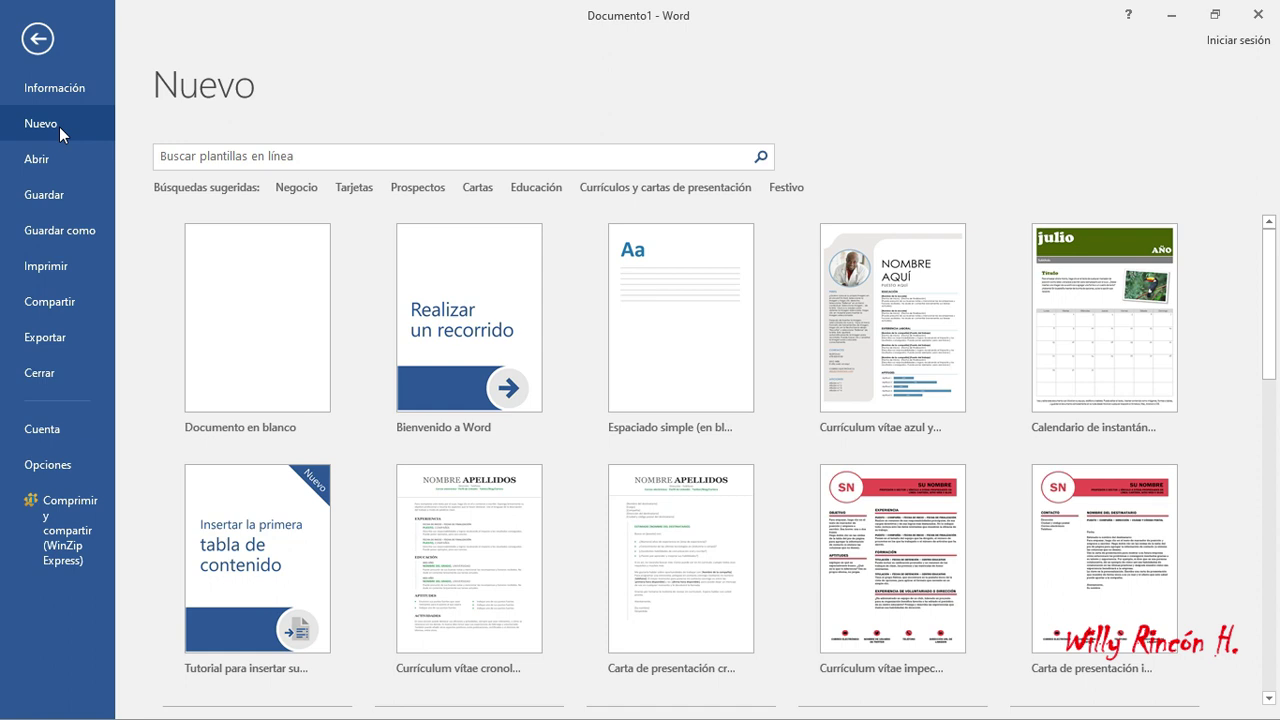
scroll(640, 410, "down", 3)
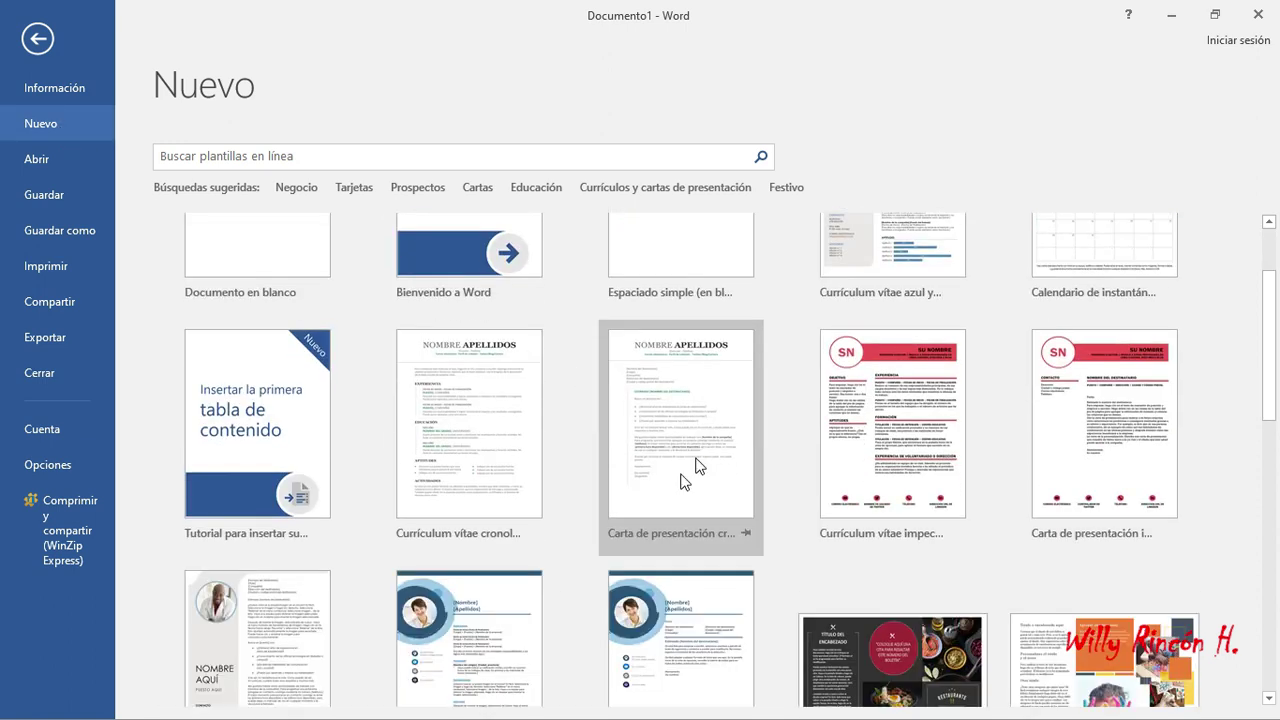
scroll(697, 467, "down", 1)
scroll(615, 505, "down", 5)
scroll(610, 515, "down", 3)
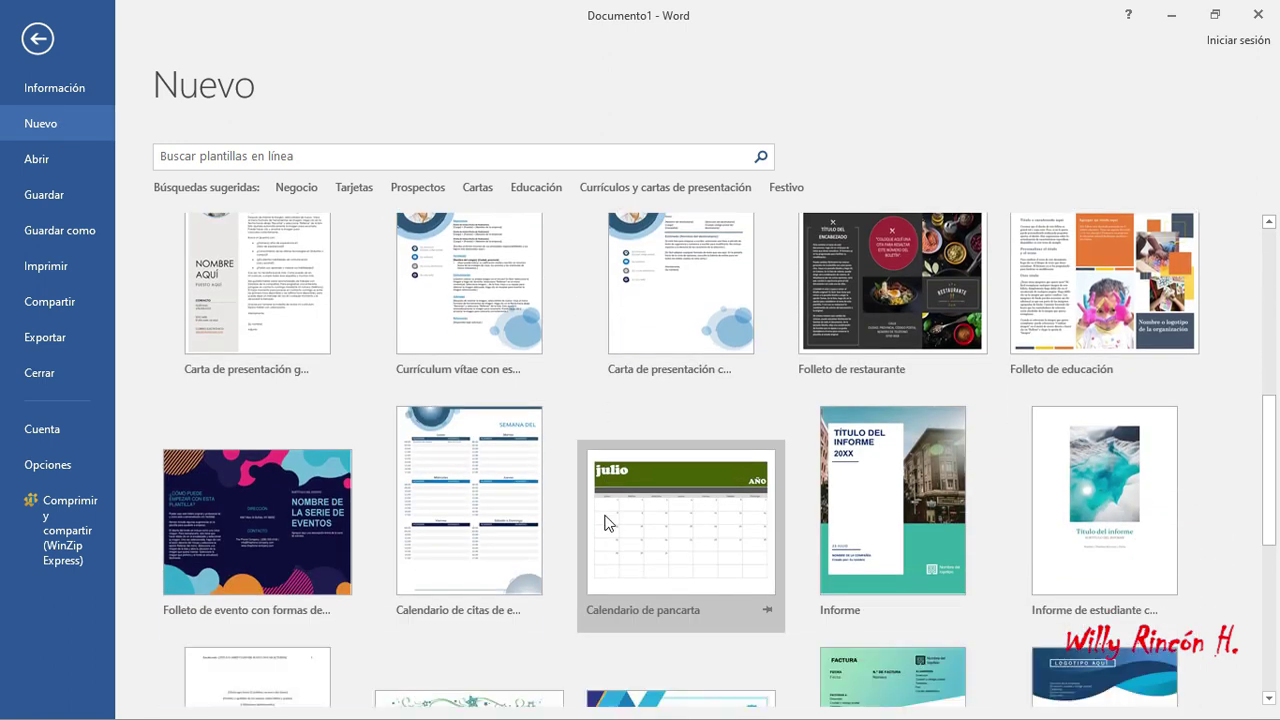
scroll(498, 562, "down", 3)
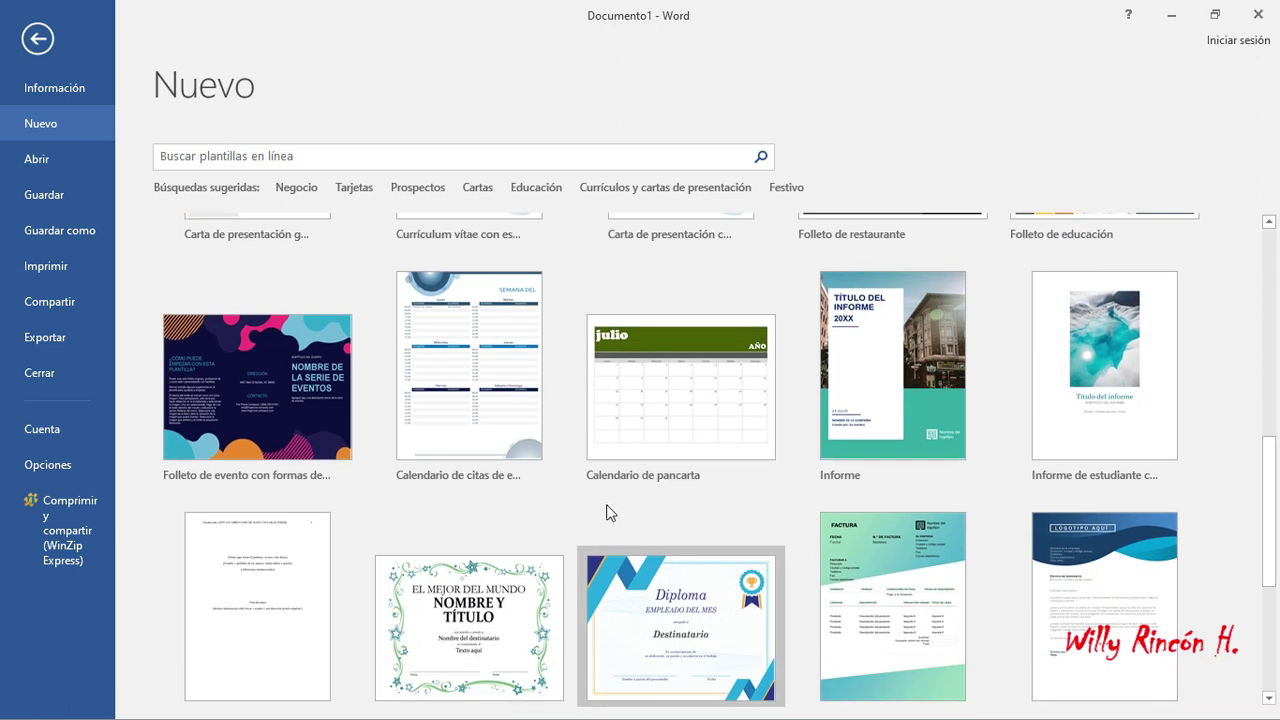
scroll(606, 512, "down", 2)
left_click(514, 551)
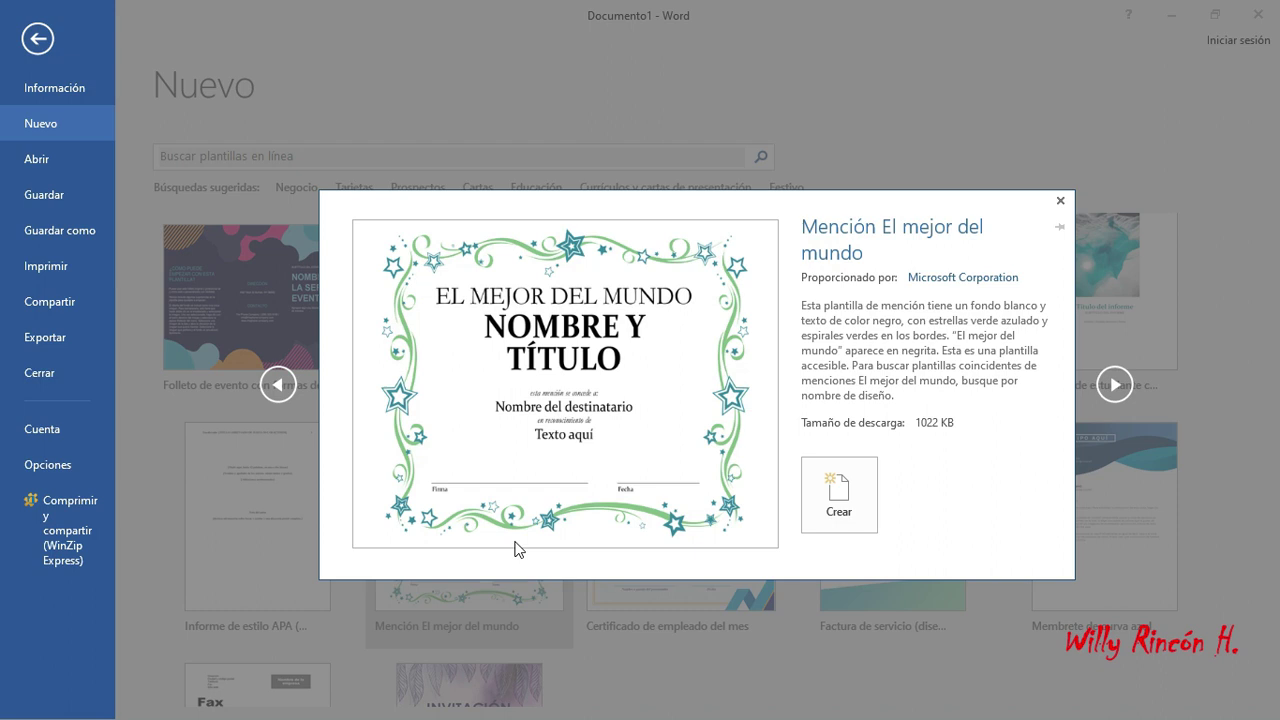
left_click(838, 488)
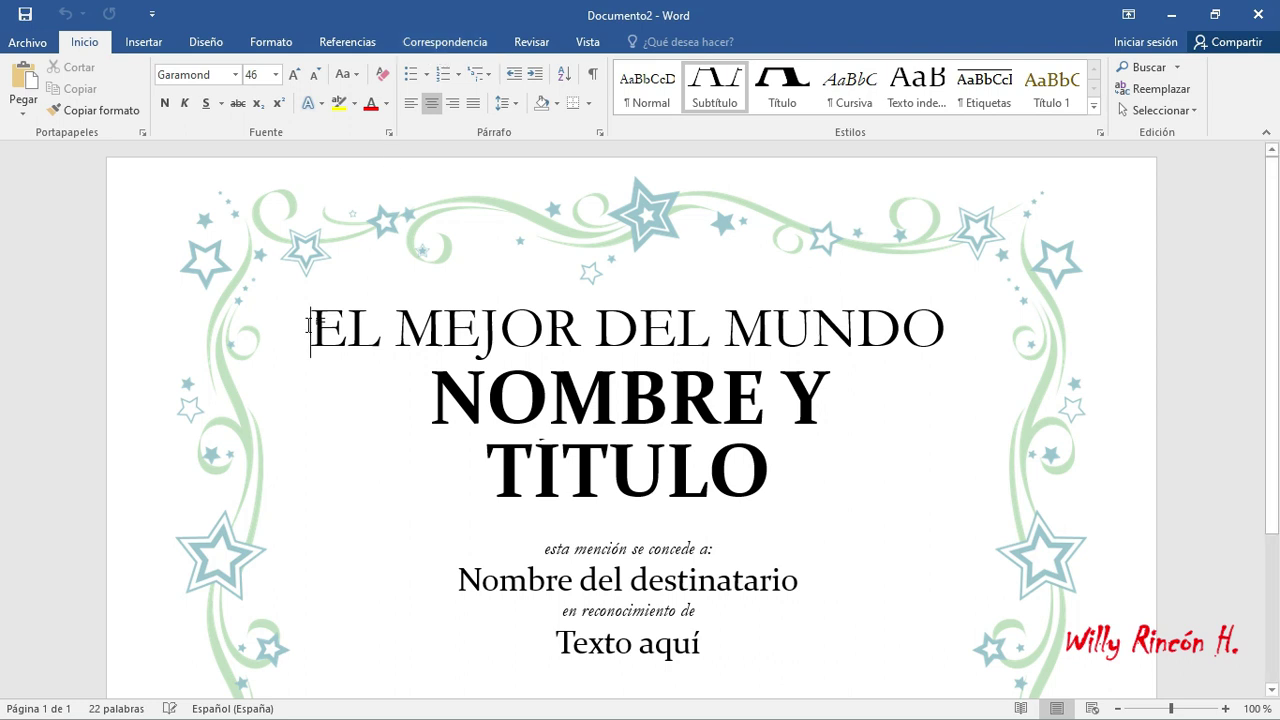
Show the Correspondencia (mailings) commands for the new certificate document
left_click(440, 44)
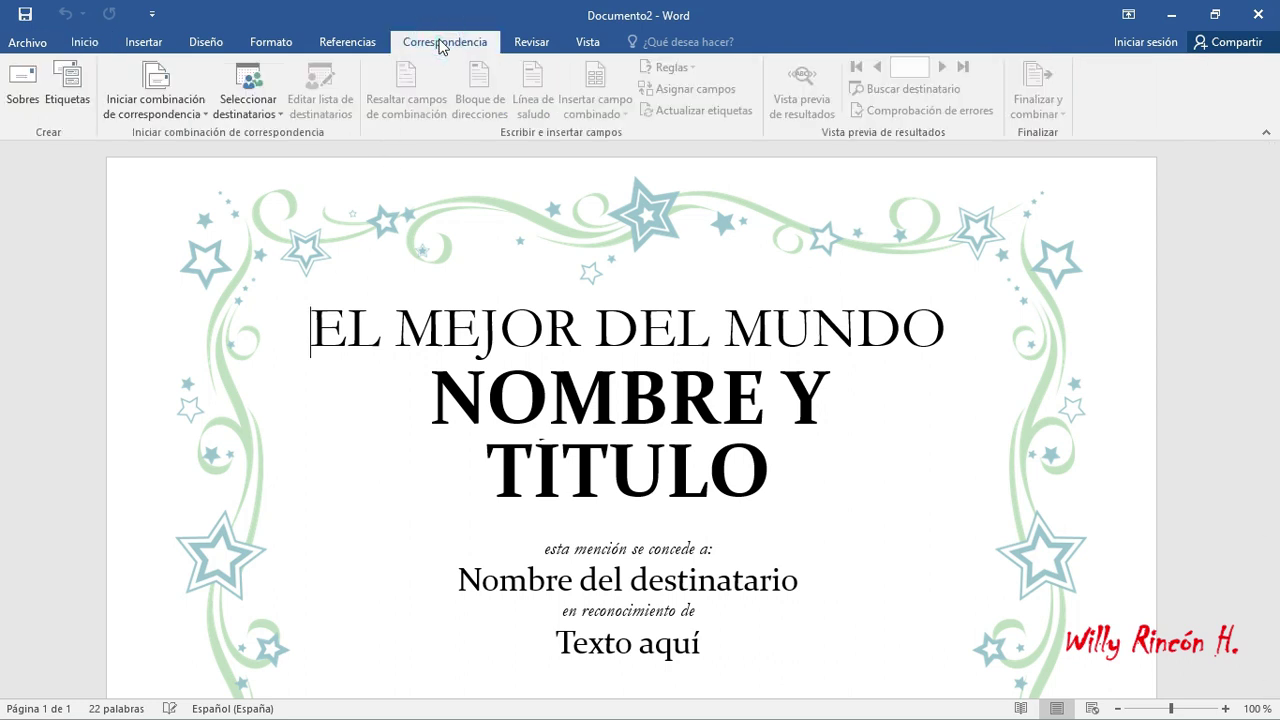
Start the step-by-step mail merge wizard for e-mail messages and advance to step 2
left_click(200, 118)
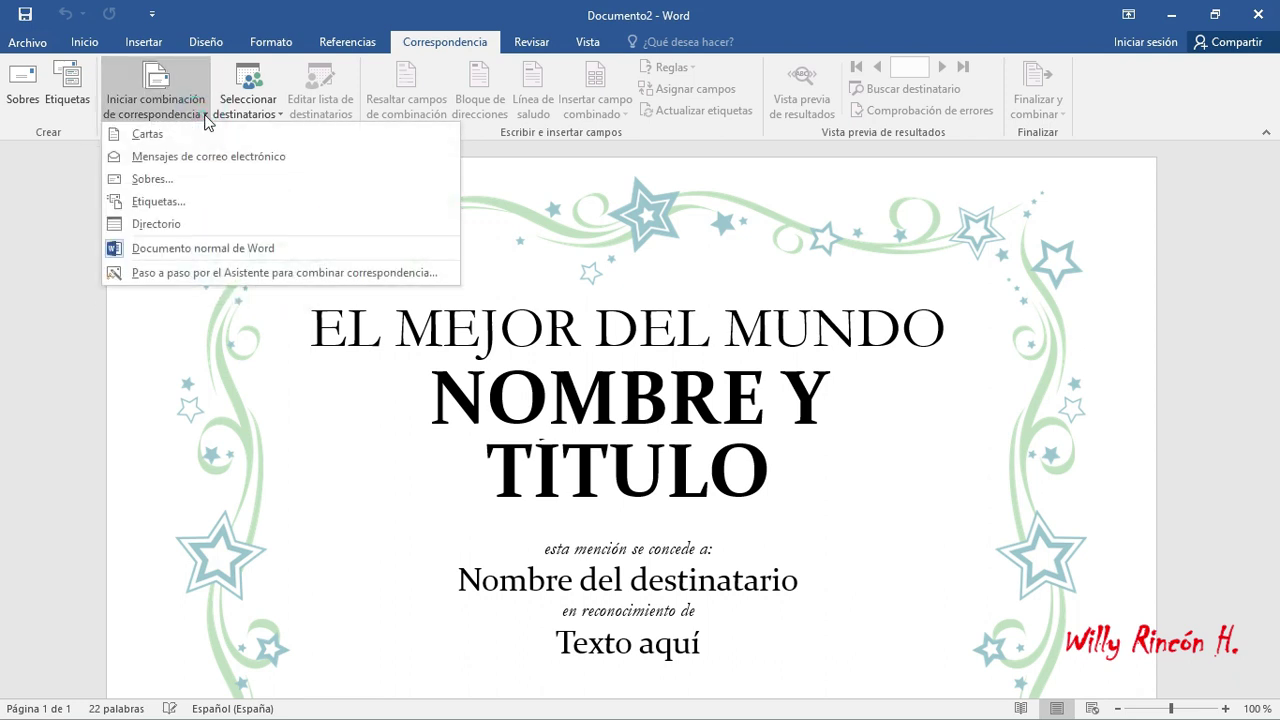
left_click(190, 273)
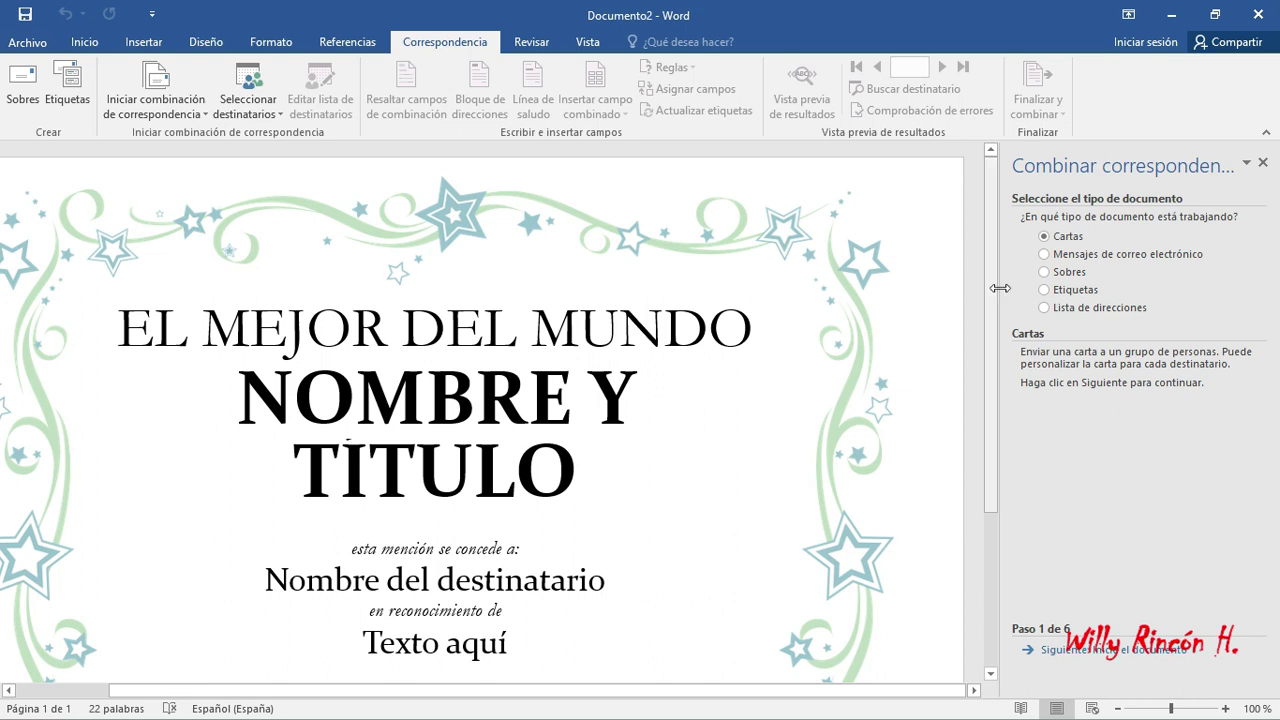
left_click(1080, 259)
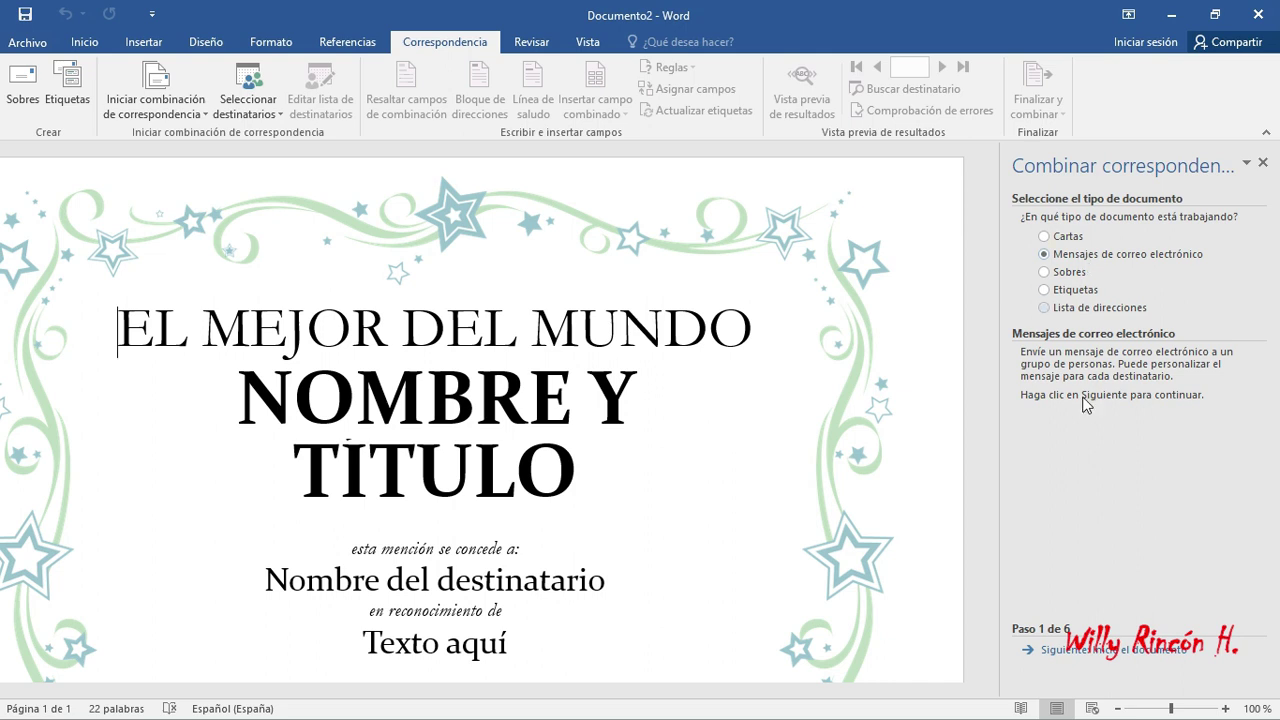
left_click(1113, 652)
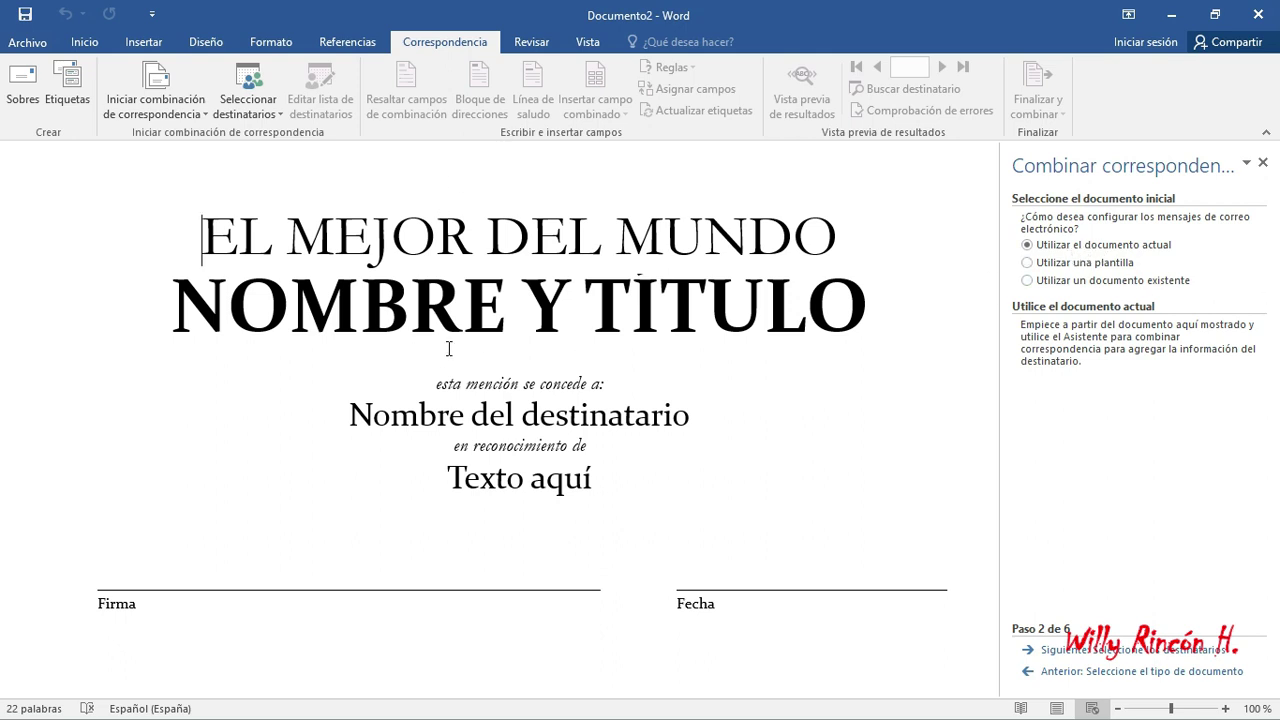
Add blank lines above the certificate title and advance the merge to step 3, selecting recipients
key("Return")
key("Return")
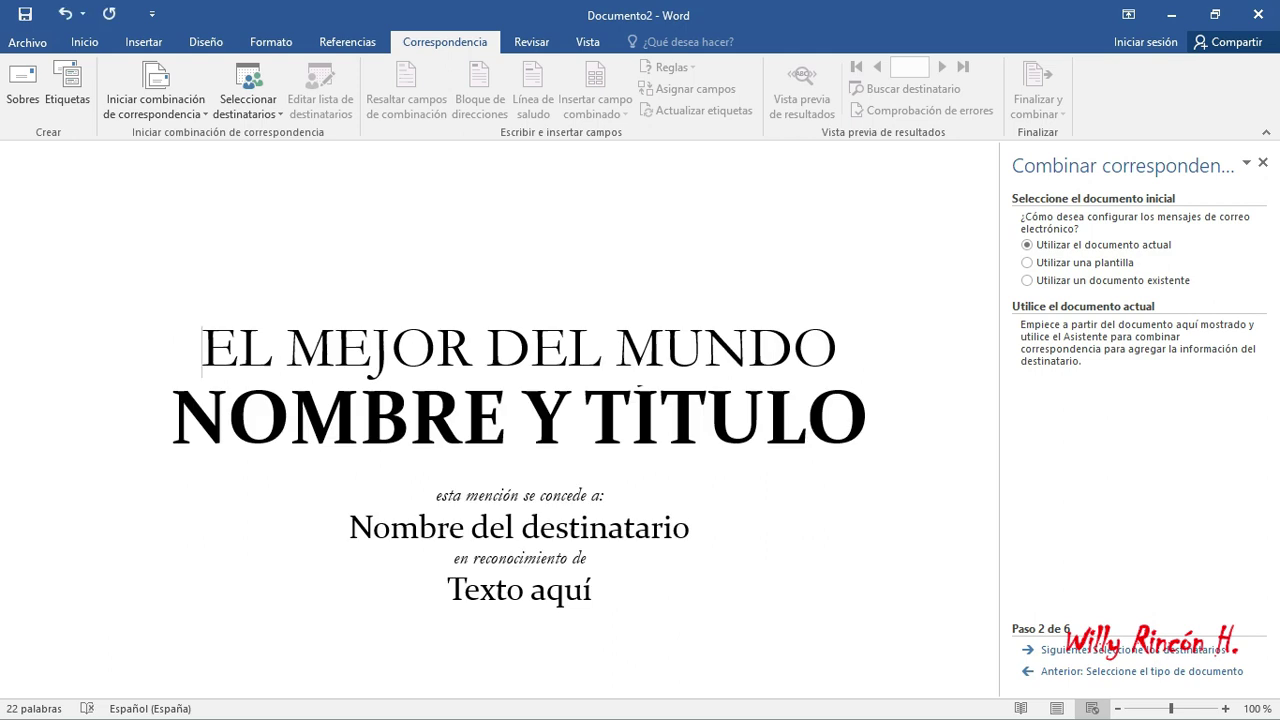
left_click(520, 241)
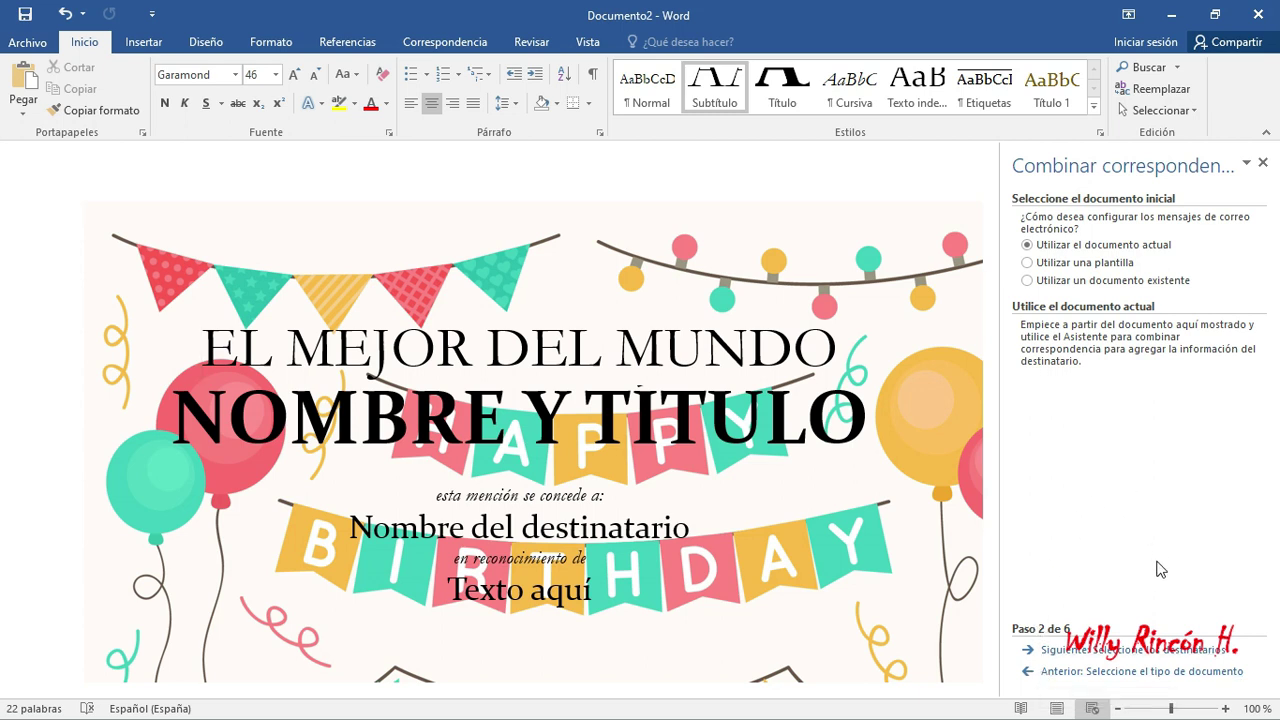
left_click(1160, 652)
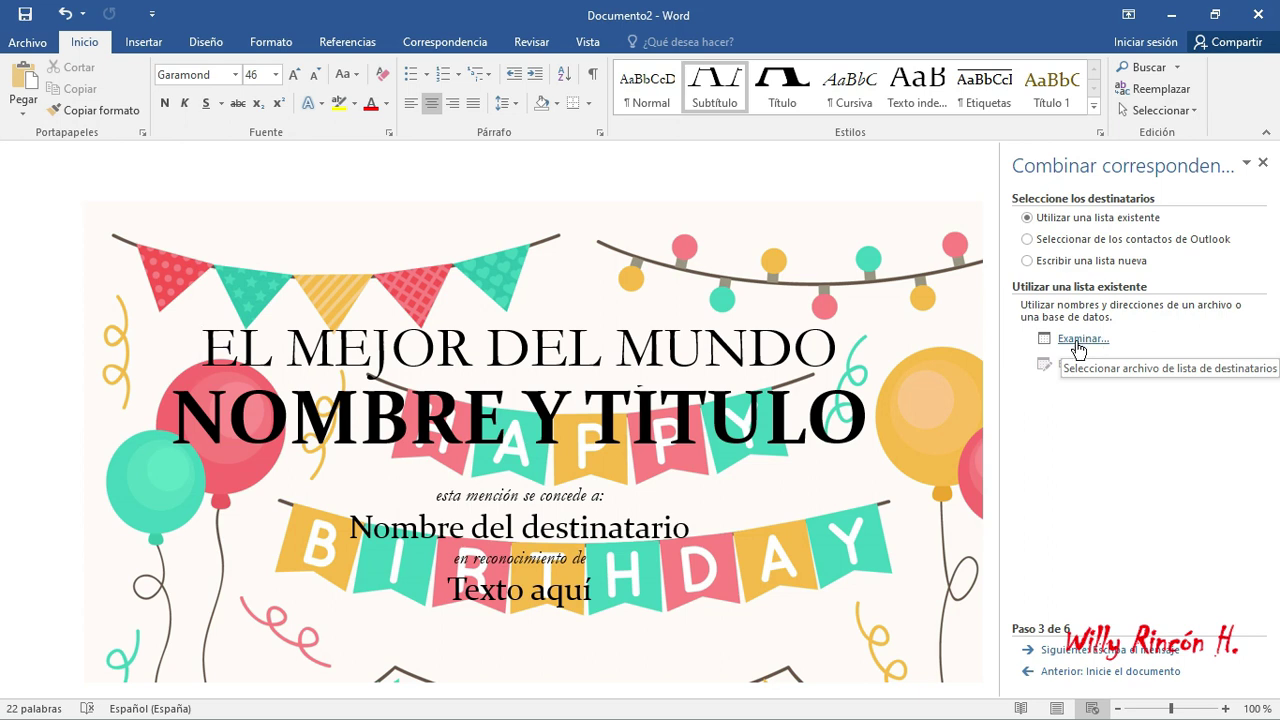
Choose C:\YOUTUBE\CRM para una Peluquería_BASE.xlsx as the existing recipient list
left_click(1077, 341)
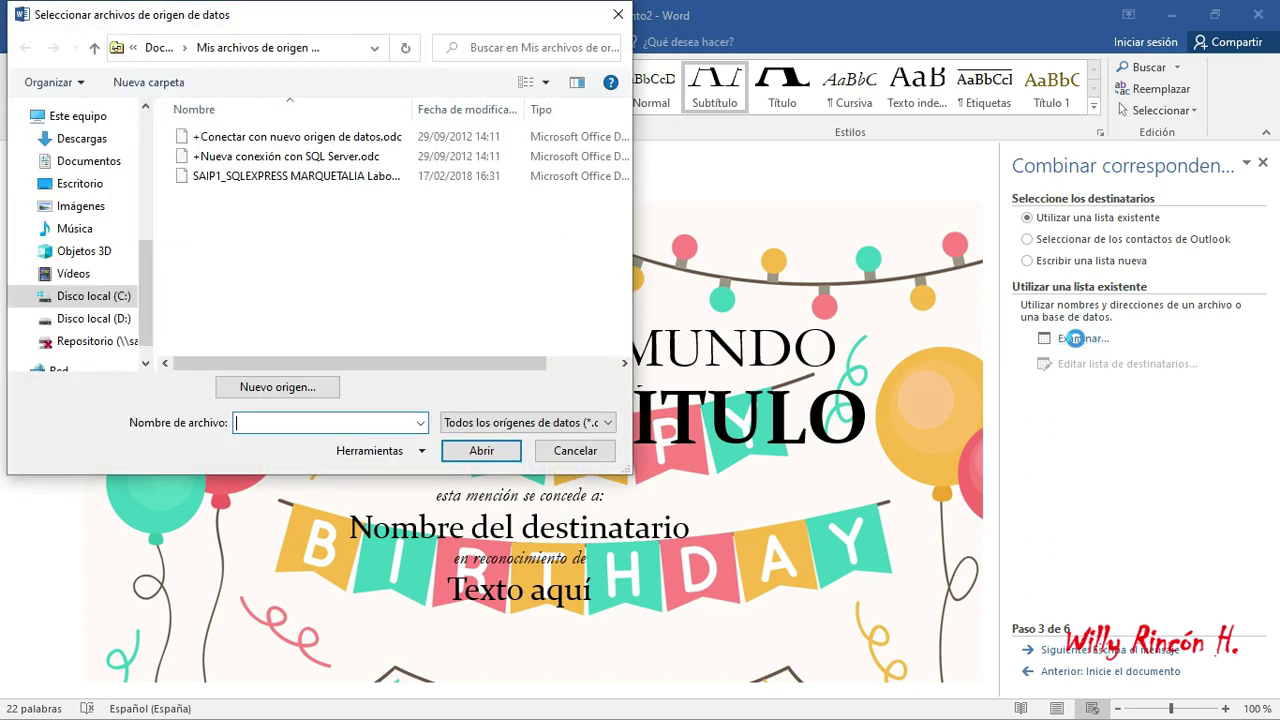
left_click(95, 295)
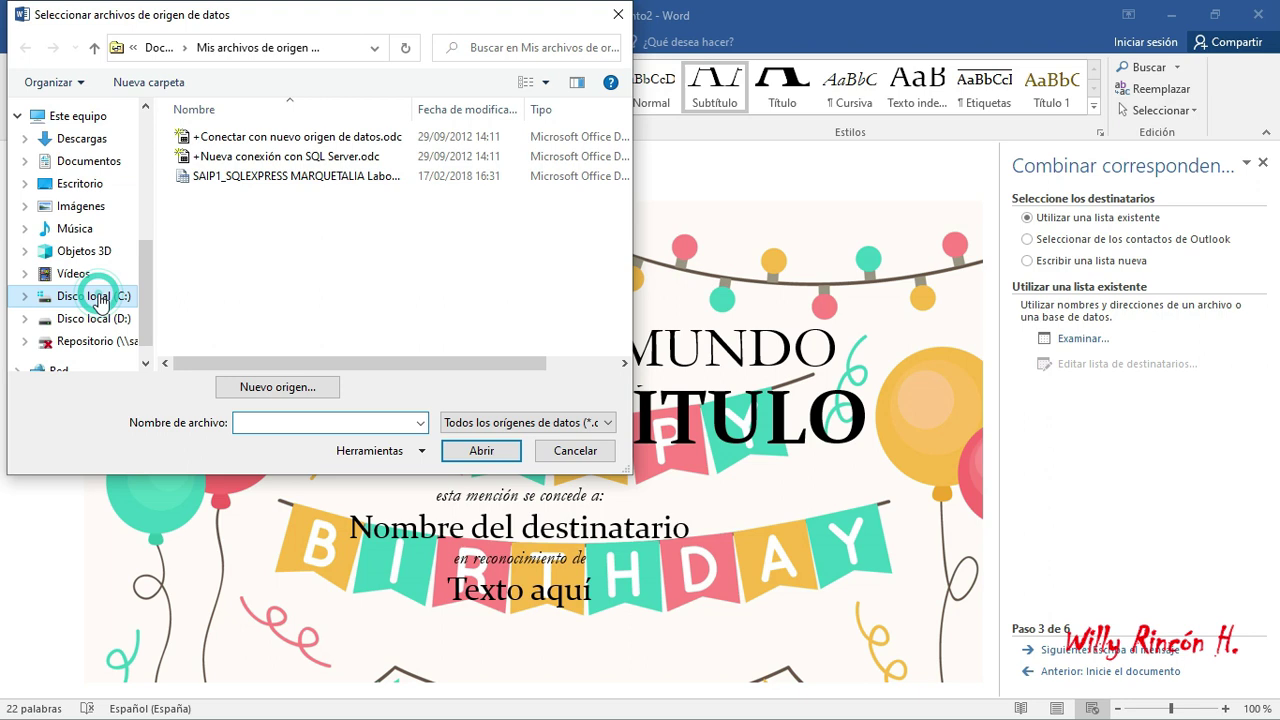
double_click(270, 352)
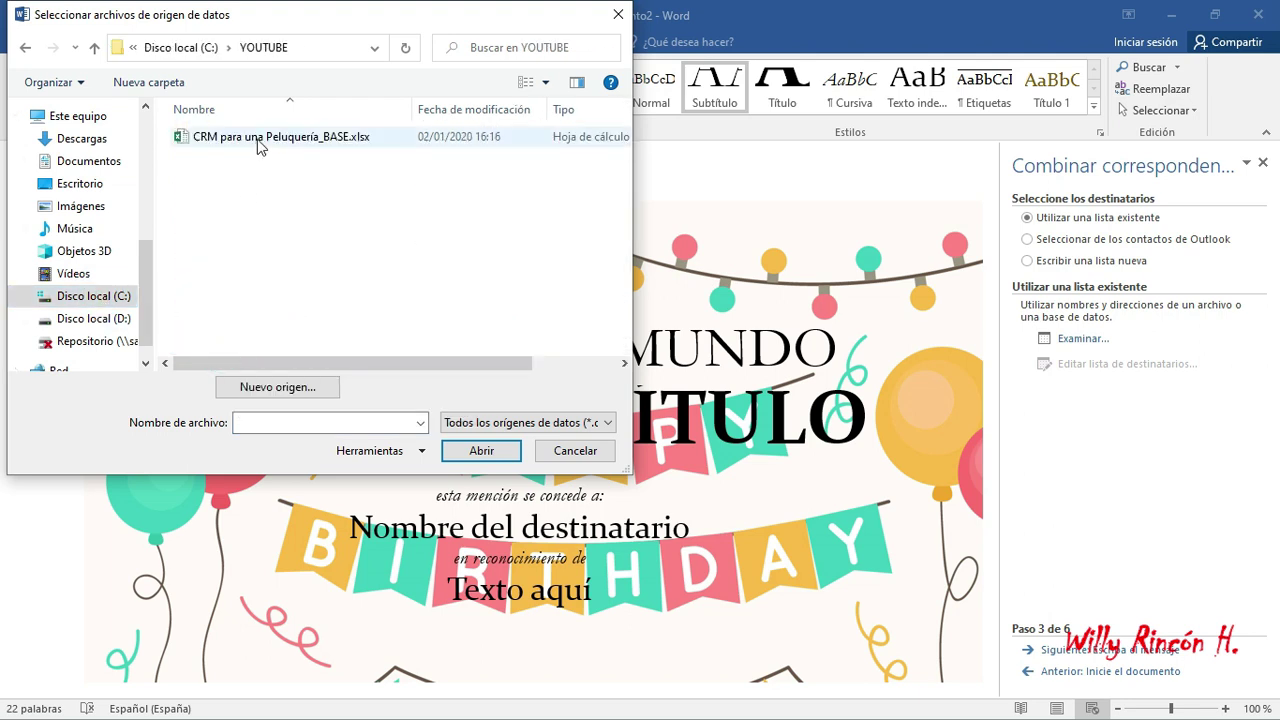
left_click(258, 145)
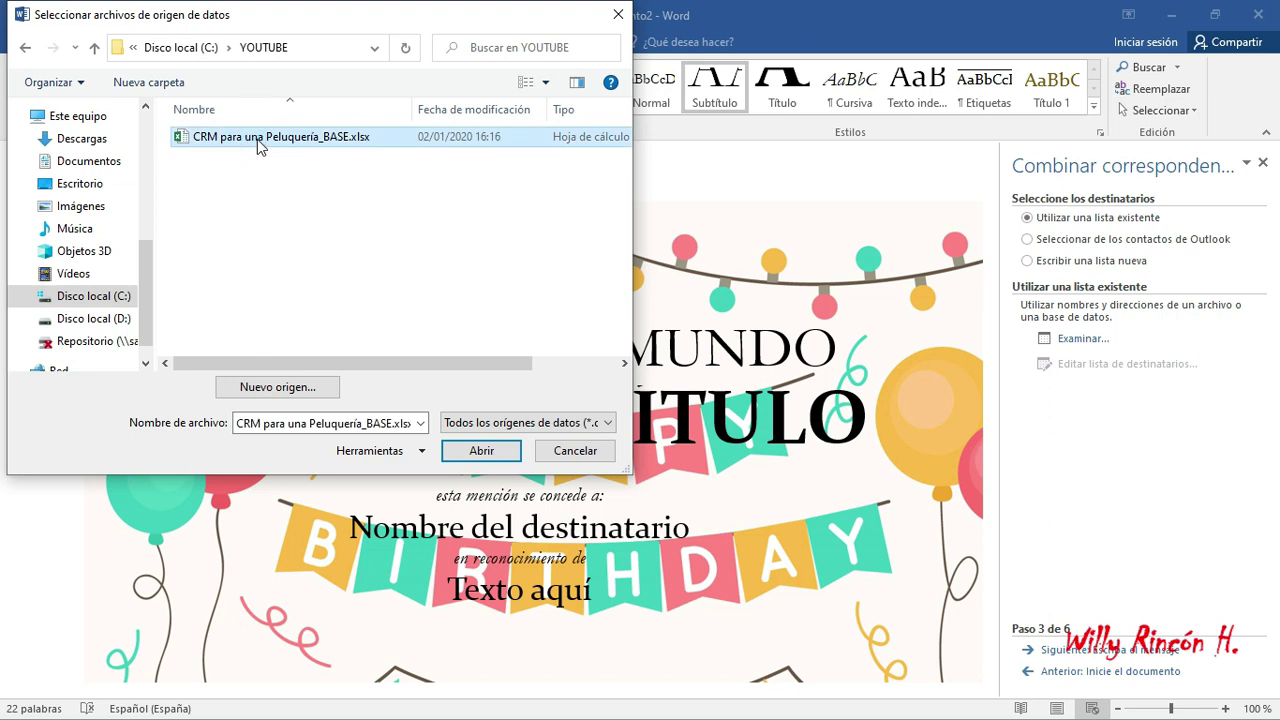
left_click(481, 451)
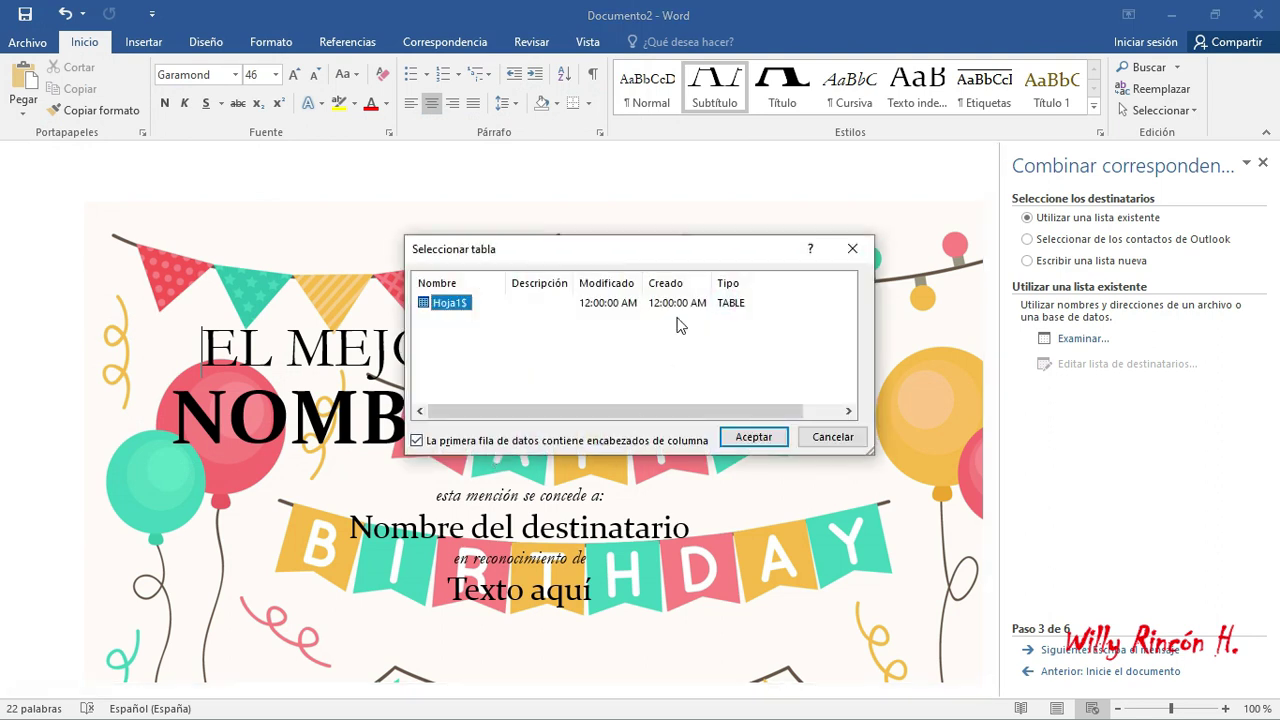
Accept the Hoja1$ sheet and scroll across the recipient list's EMAIL, Teléfono and NOMBRES columns
left_click(753, 437)
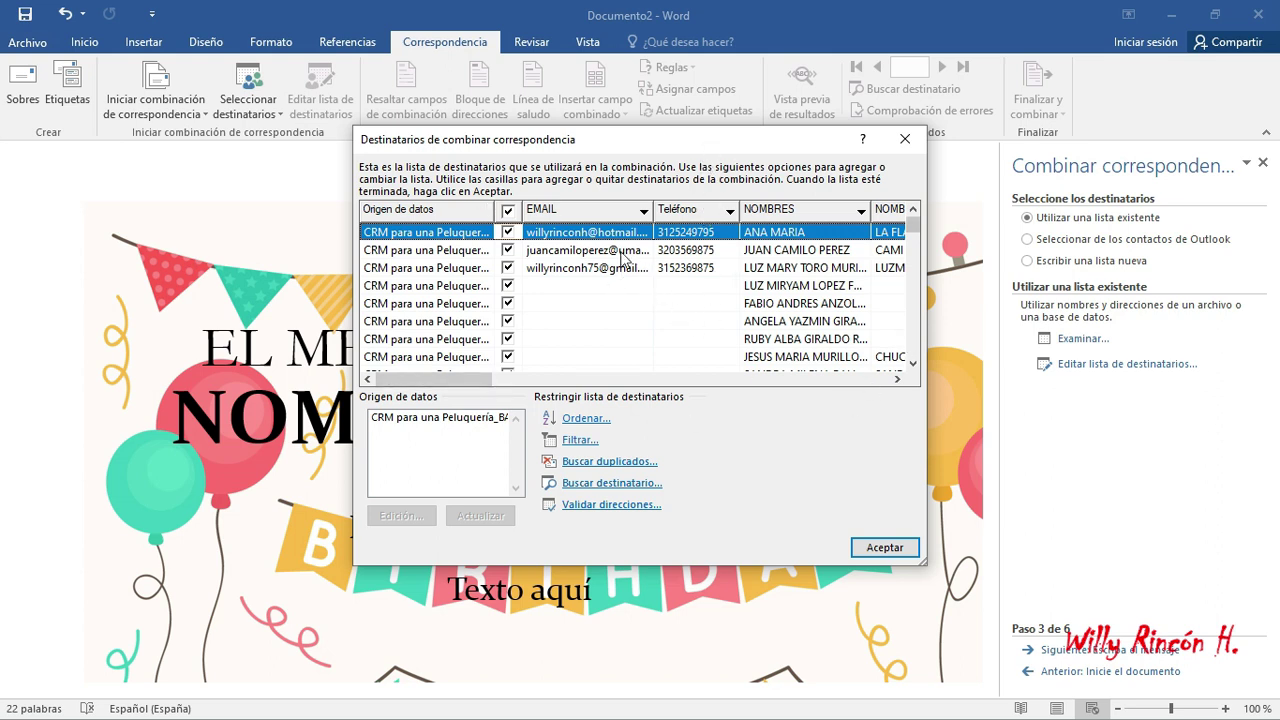
left_click(897, 380)
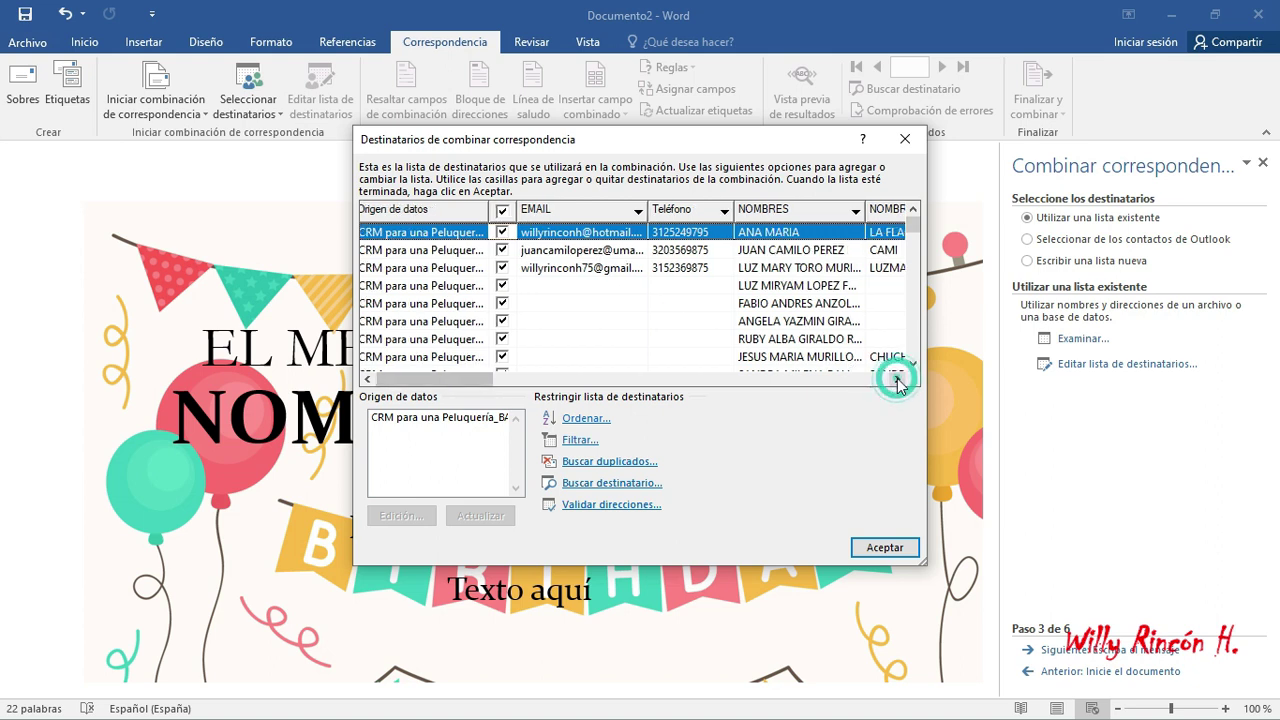
left_click(890, 381)
left_click(884, 381)
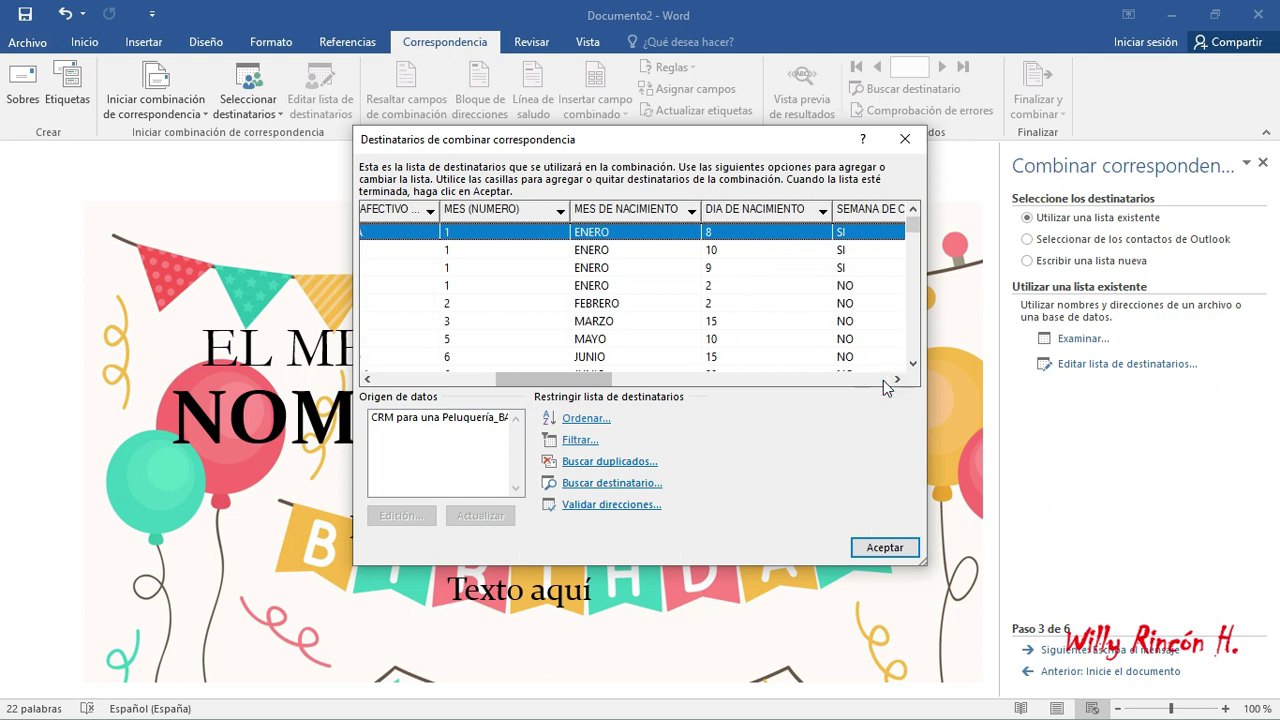
left_click(884, 380)
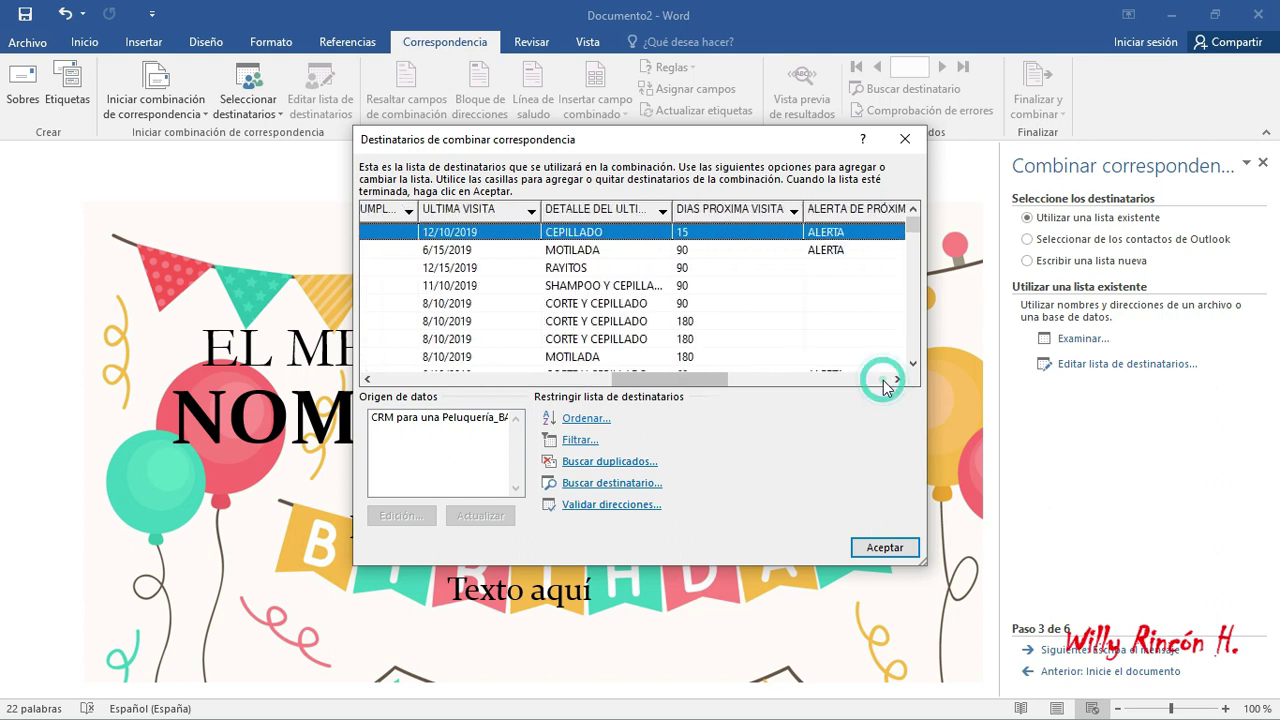
left_click(512, 378)
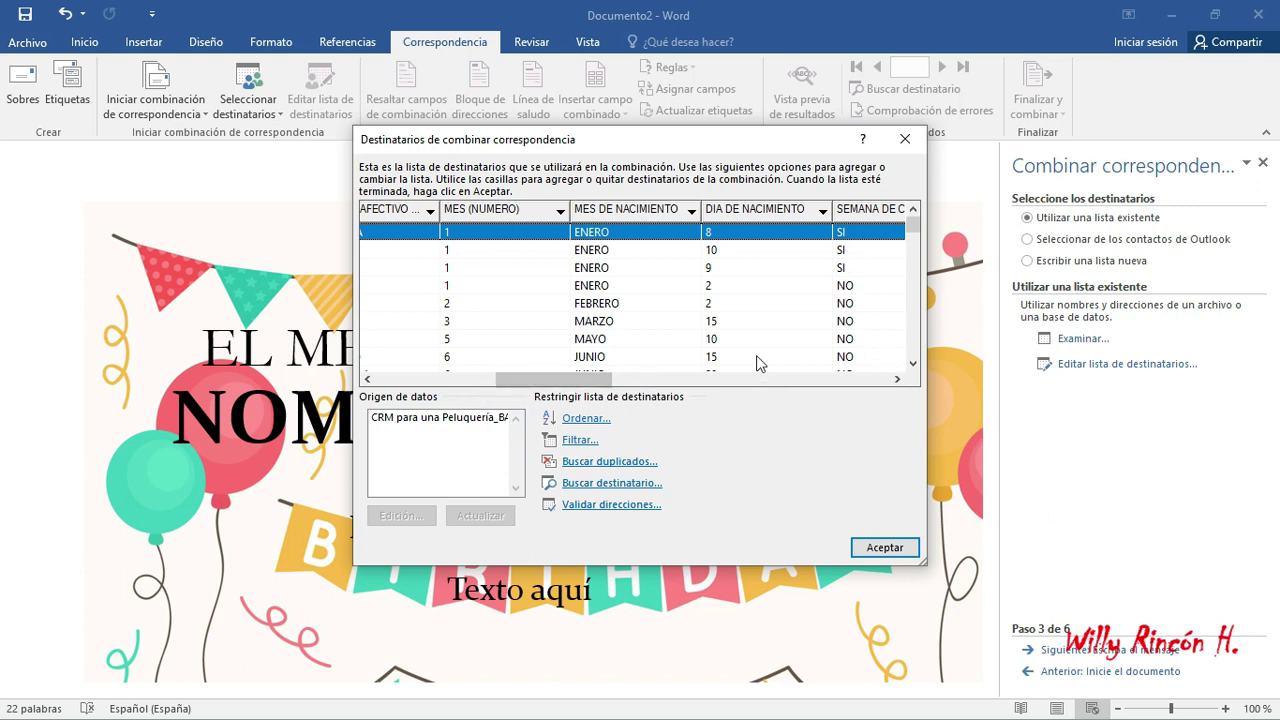
left_click(897, 380)
left_click(897, 380)
left_click(897, 380)
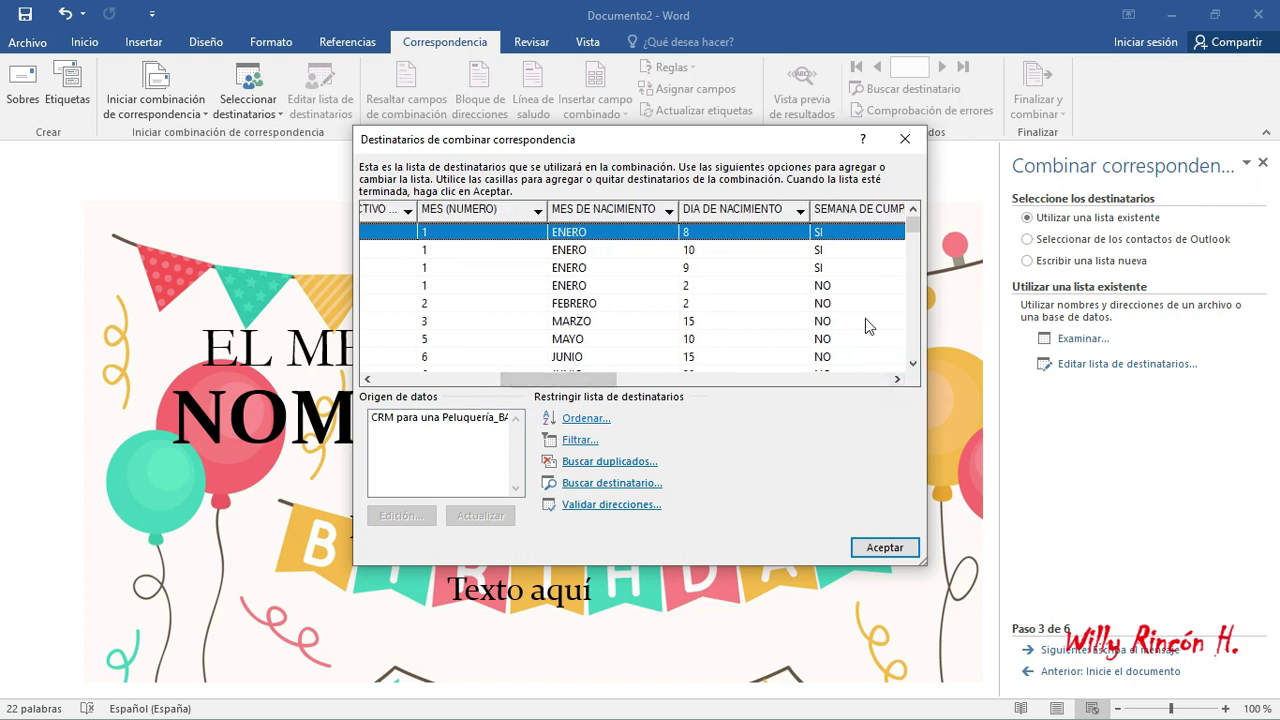
left_click(425, 380)
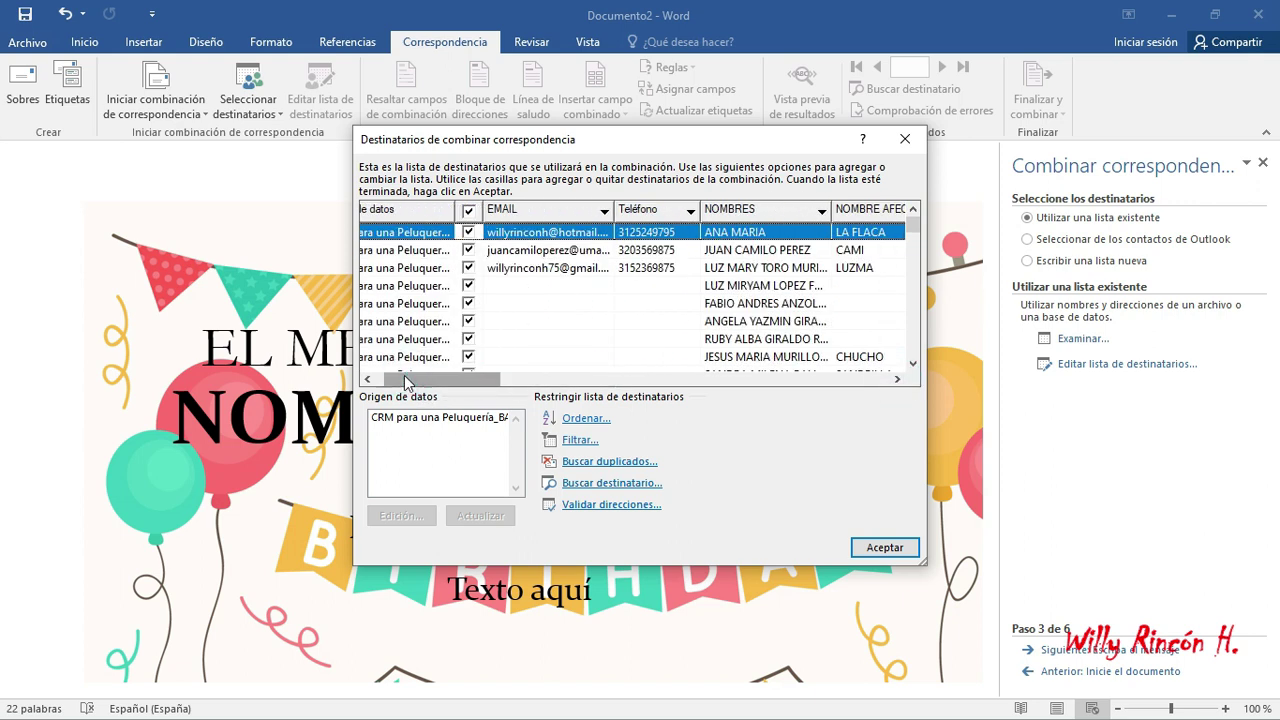
left_click(382, 379)
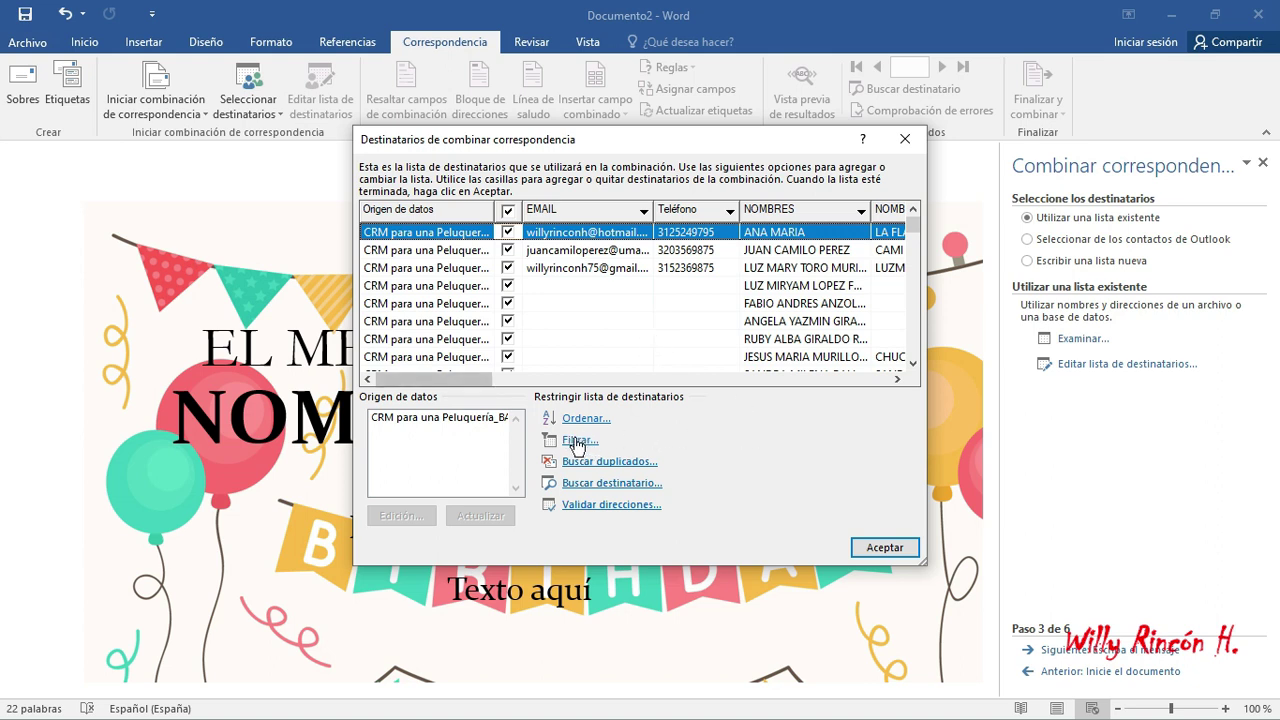
Filter recipients so SEMANA DE CUMPLEAÑOS? equals SI
left_click(578, 441)
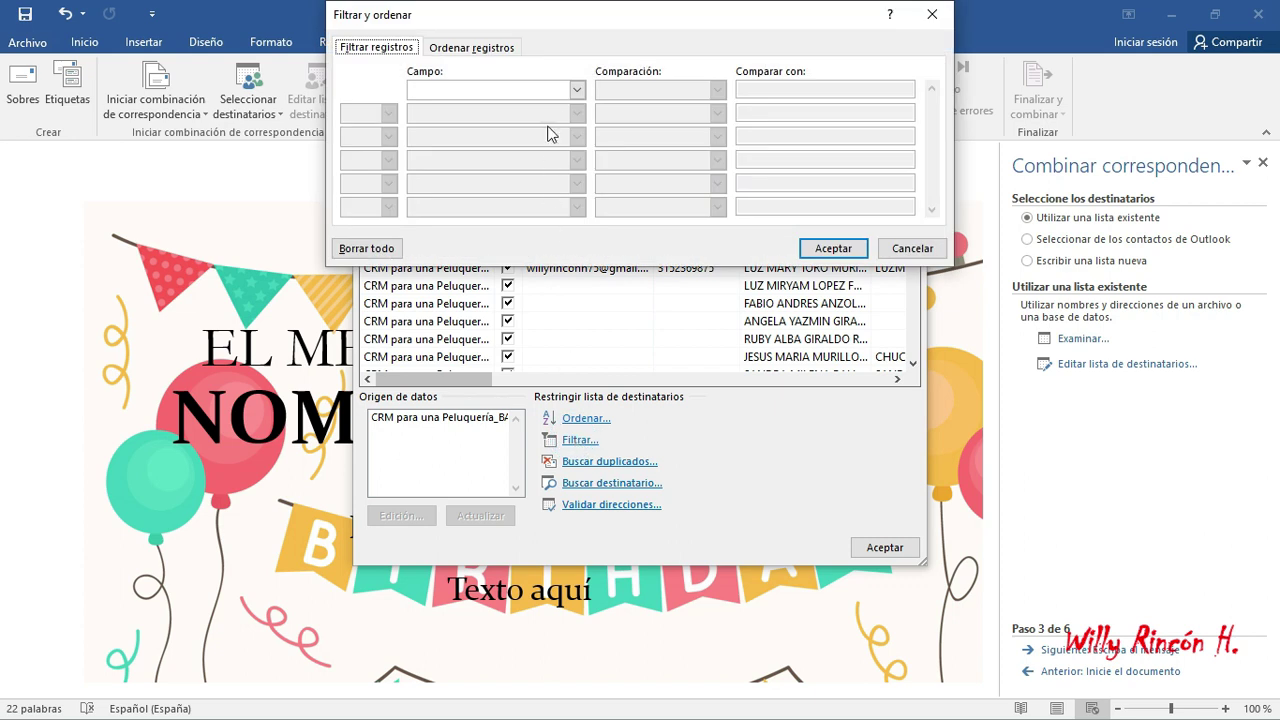
left_click(576, 90)
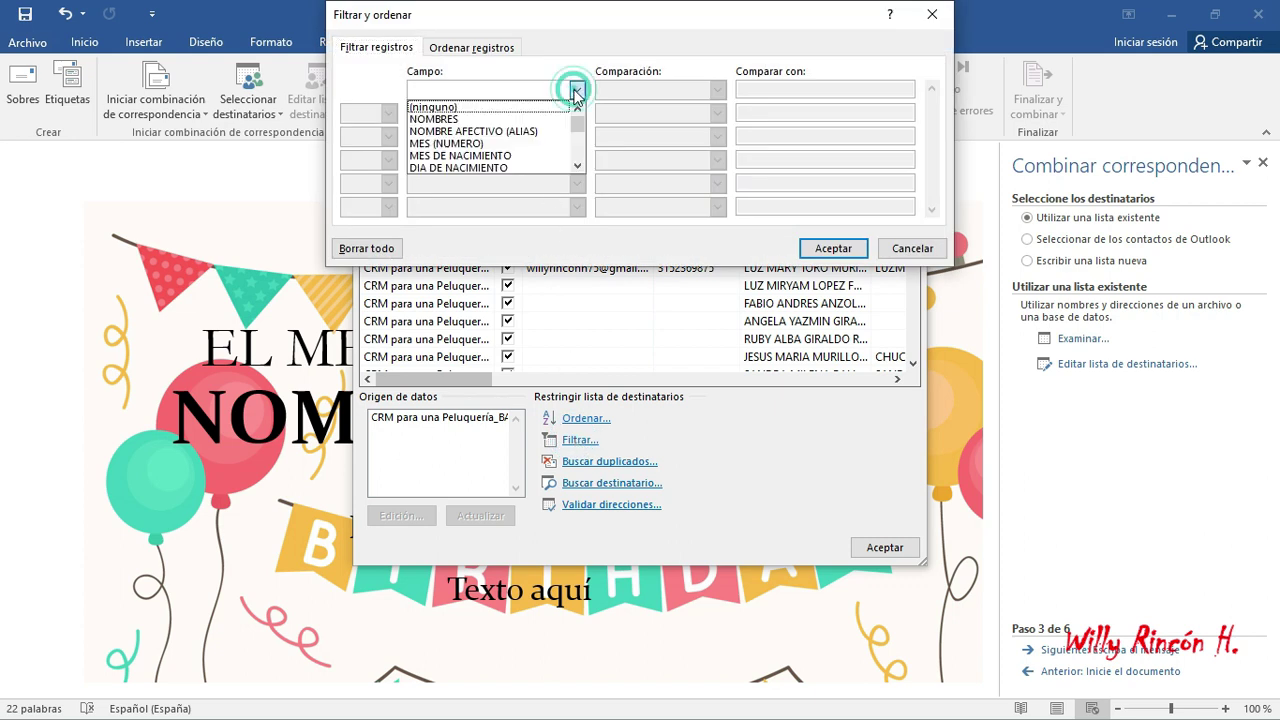
left_click(577, 166)
left_click(577, 166)
left_click(577, 166)
left_click(488, 143)
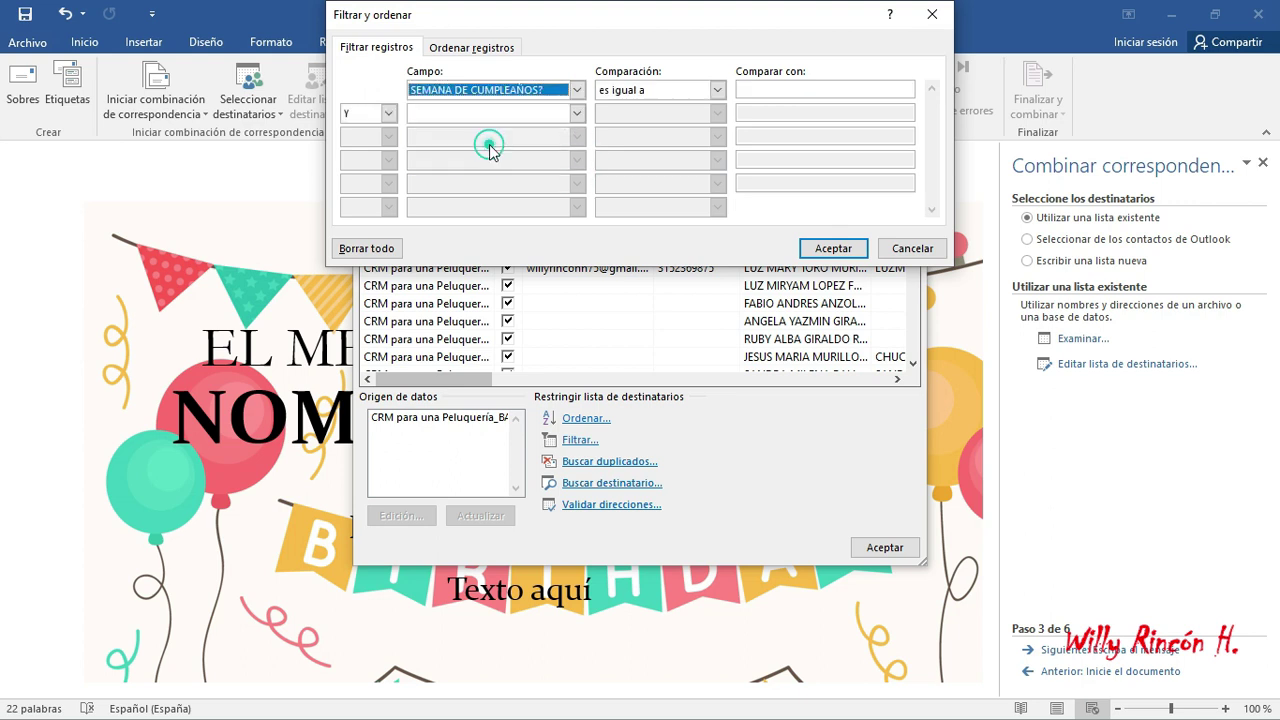
left_click(766, 91)
type("SI")
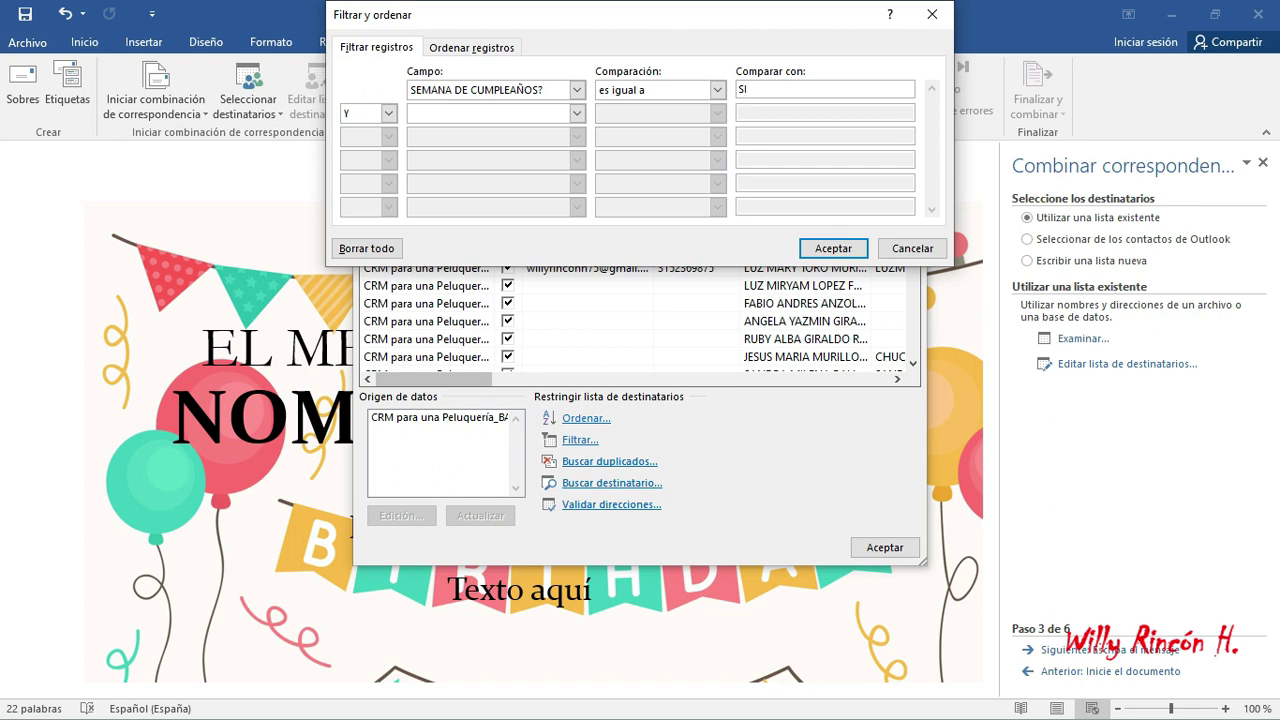
Add the condition that EMAIL is not empty and apply the filter
left_click(537, 116)
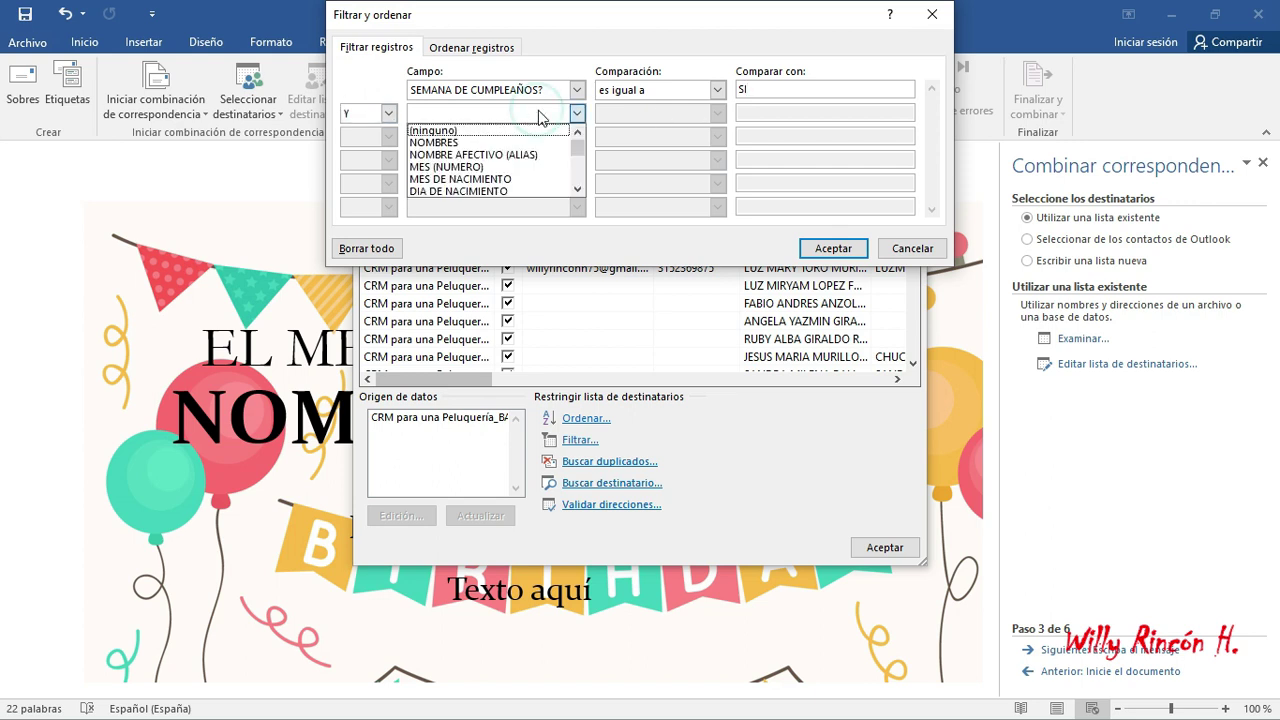
scroll(572, 178, "down", 1)
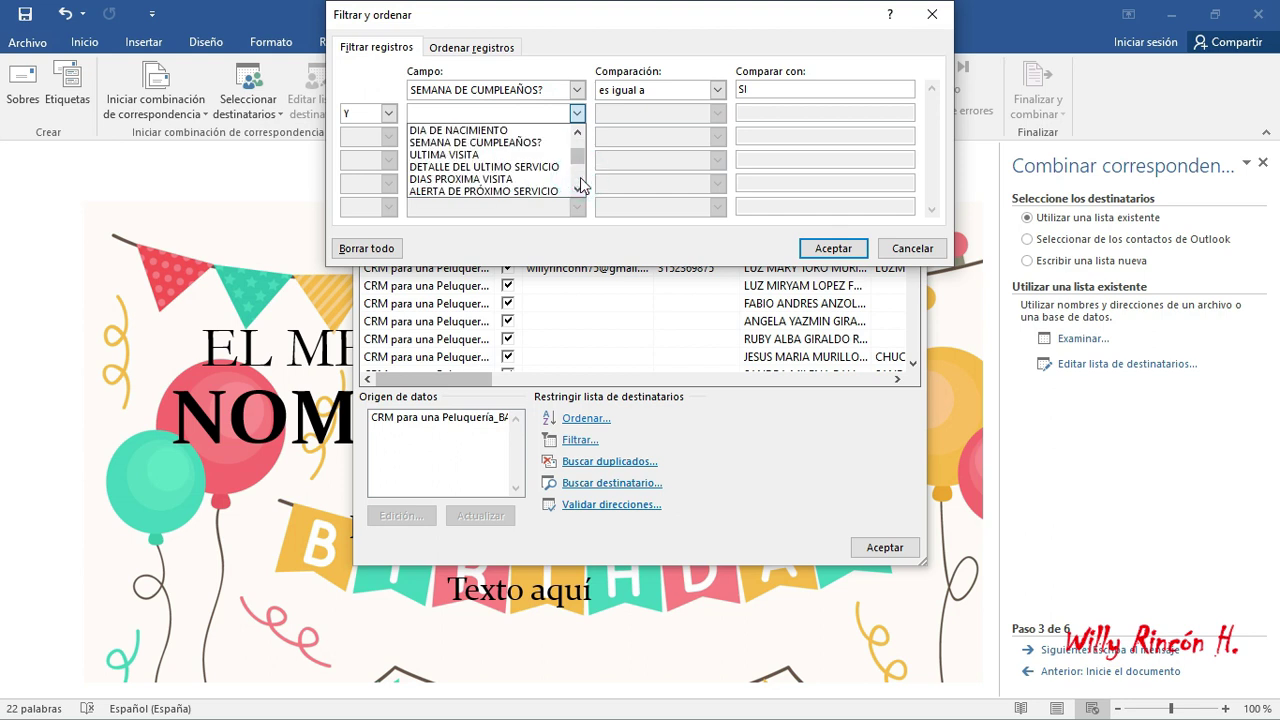
scroll(582, 185, "down", 2)
left_click(480, 179)
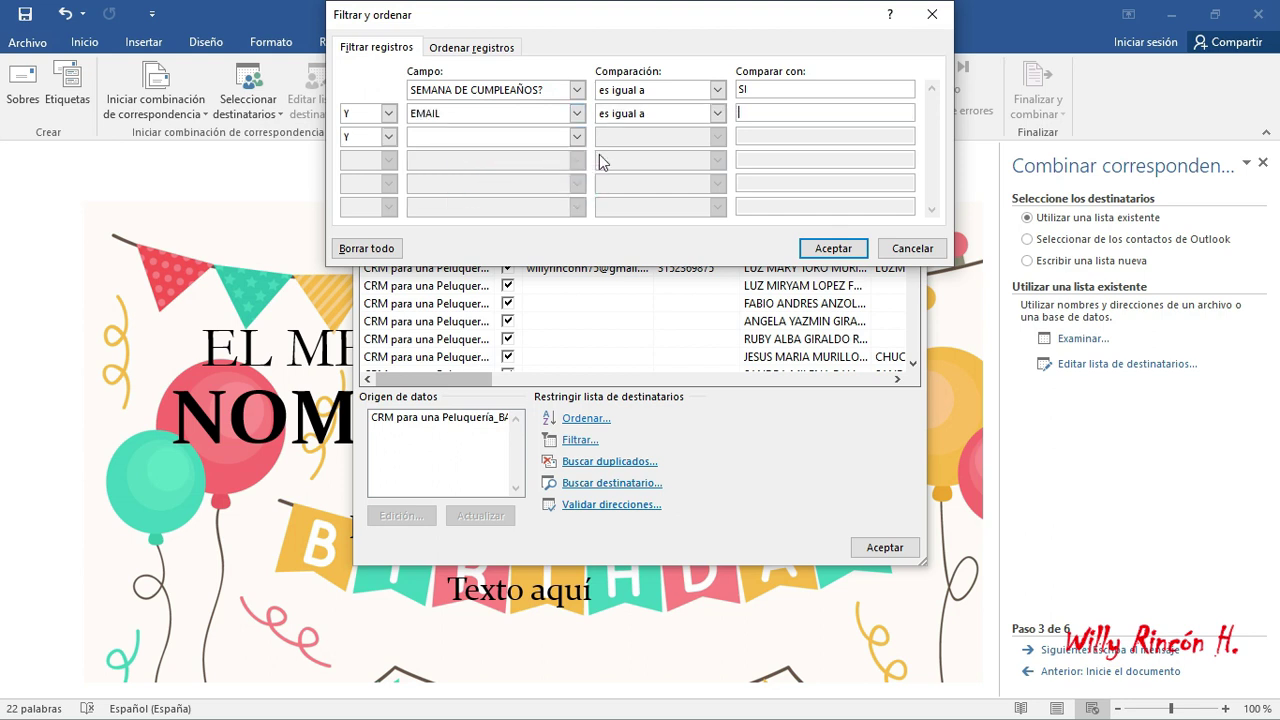
left_click(717, 113)
left_click(717, 188)
left_click(717, 188)
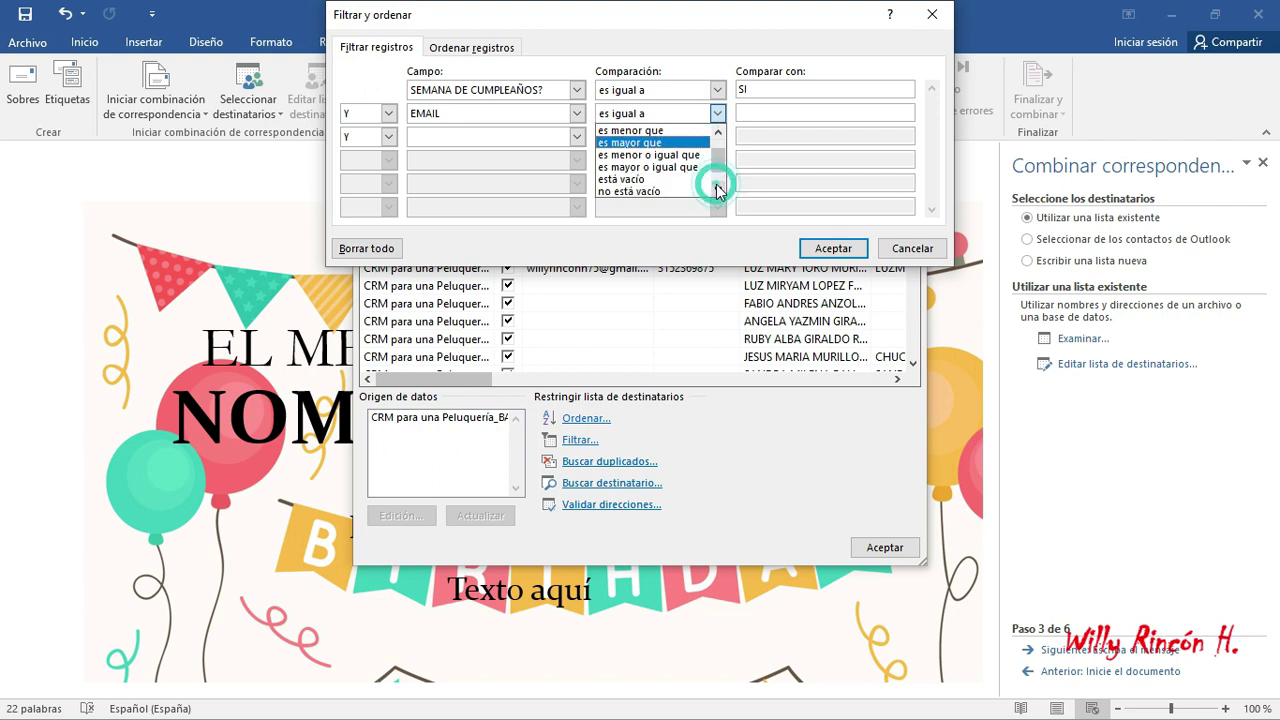
left_click(665, 191)
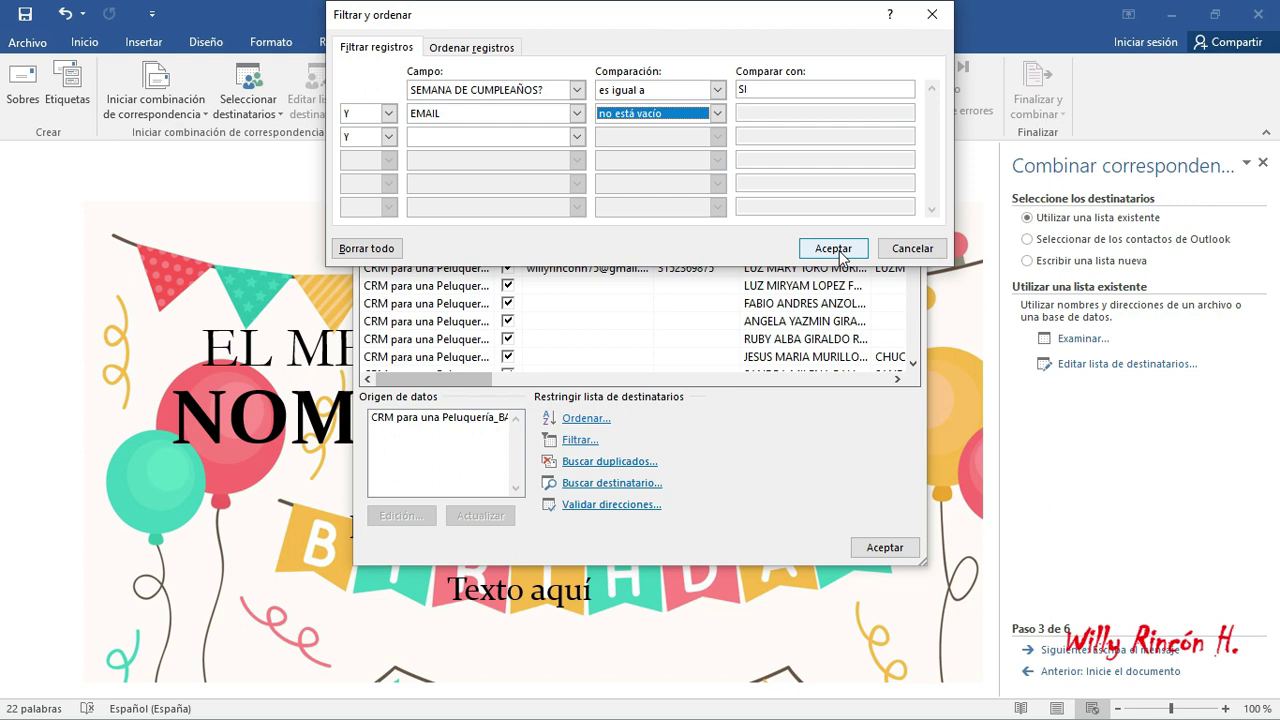
left_click(835, 250)
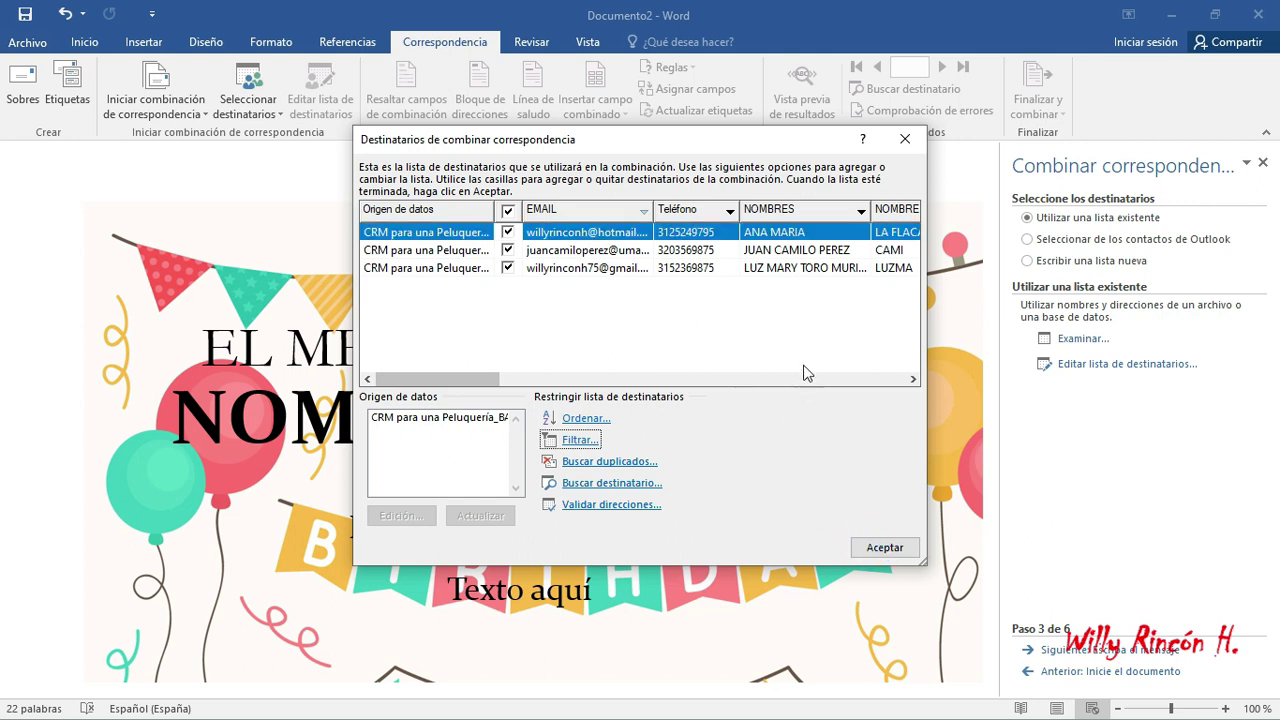
Accept the filtered recipients and advance the wizard to step 4, writing the e-mail message
left_click(886, 548)
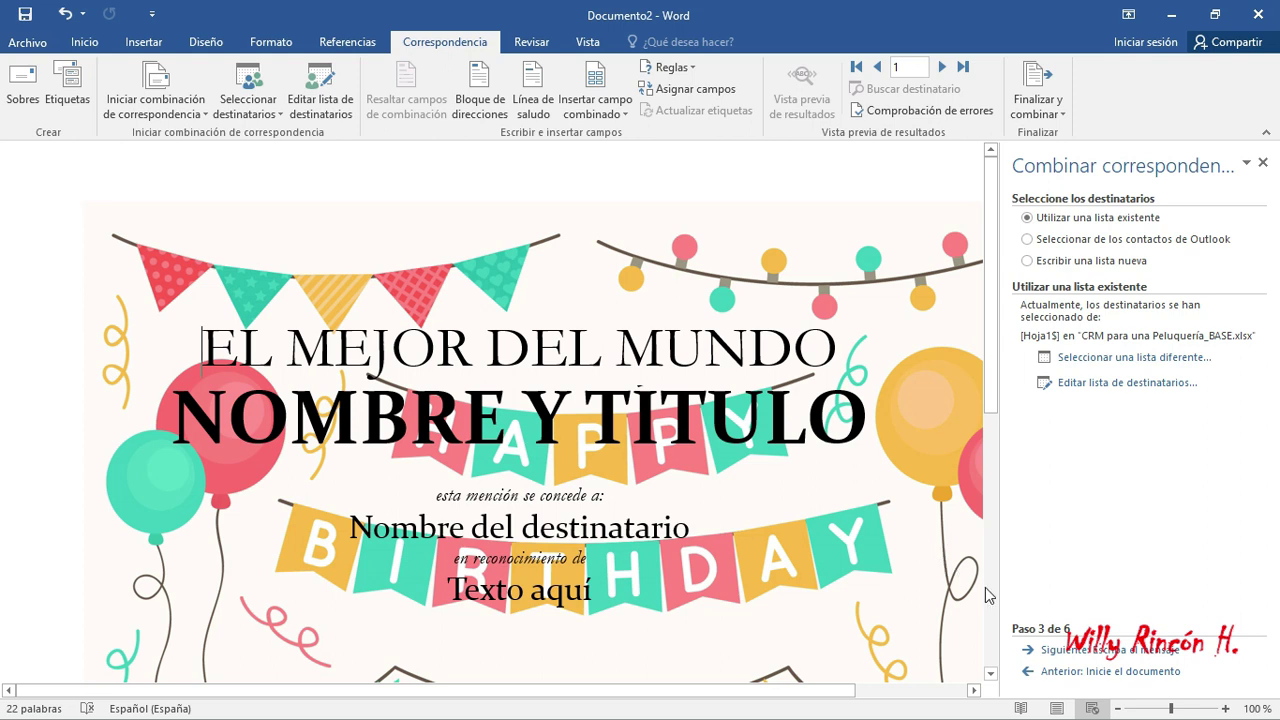
left_click(1142, 652)
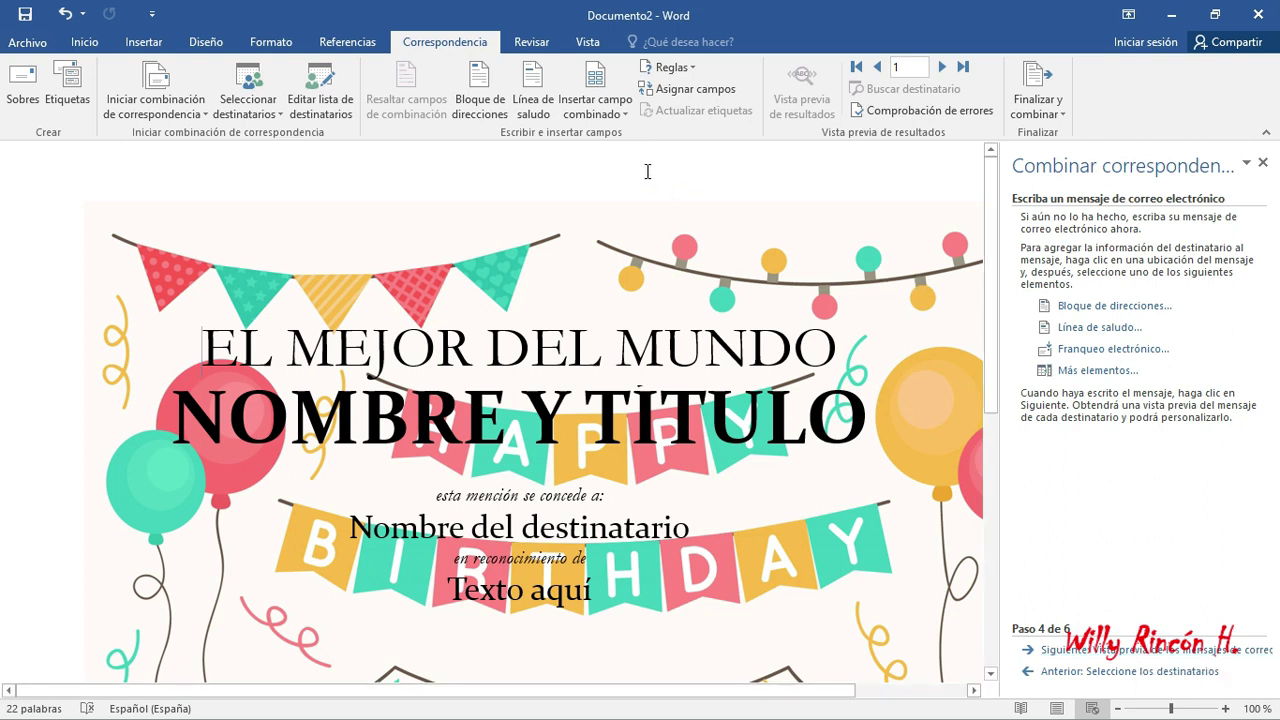
Delete the 'EL MEJOR DEL MUNDO' heading so 'NOMBRE Y TITULO' becomes the top line
left_click(626, 114)
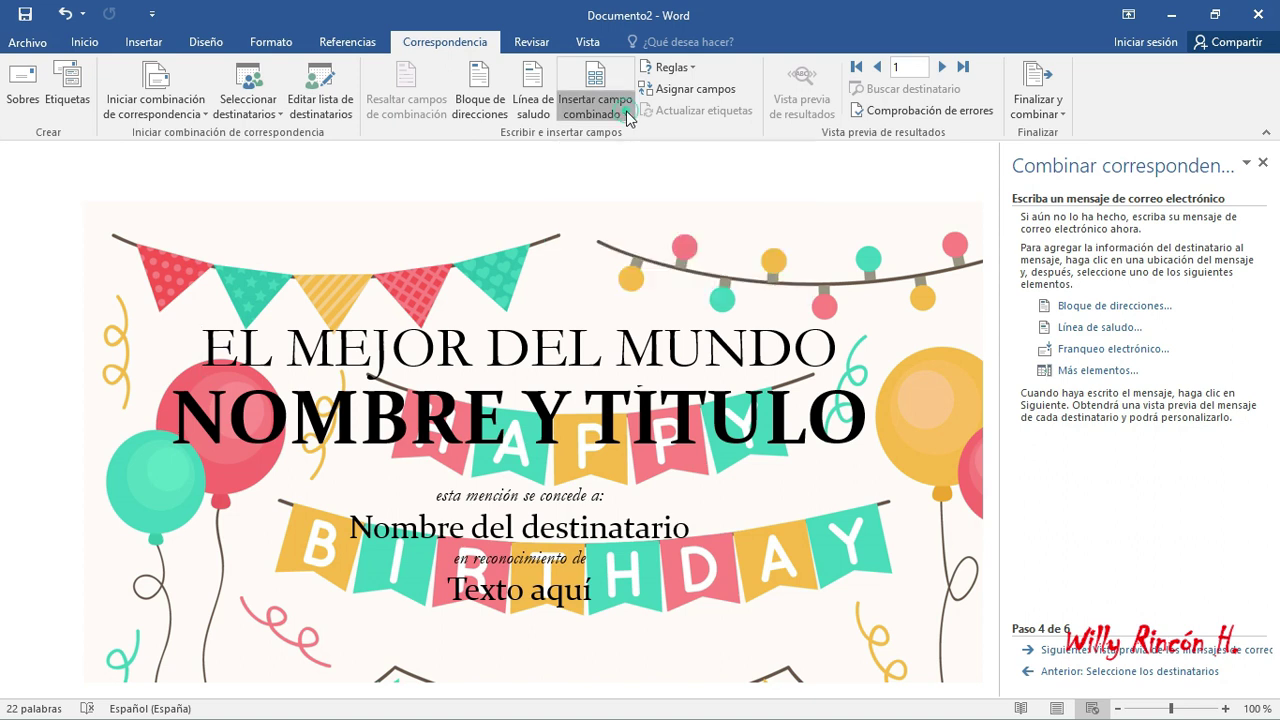
left_click(626, 111)
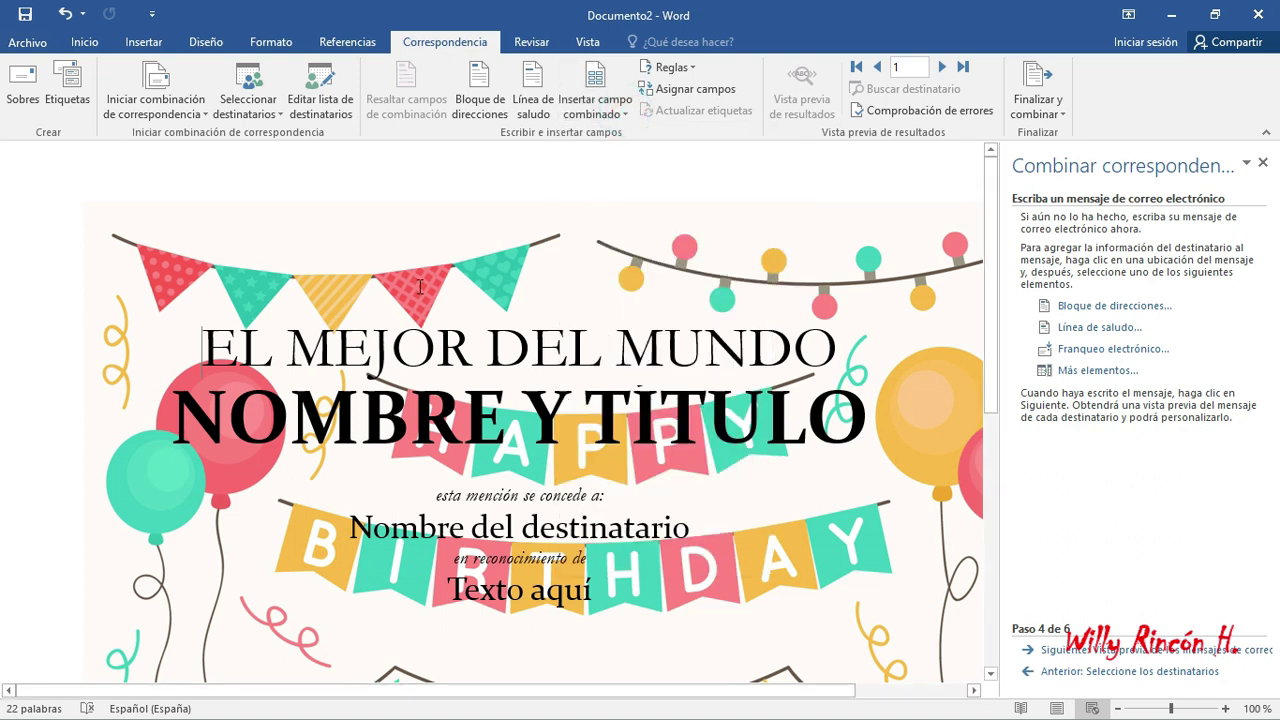
triple_click(195, 346)
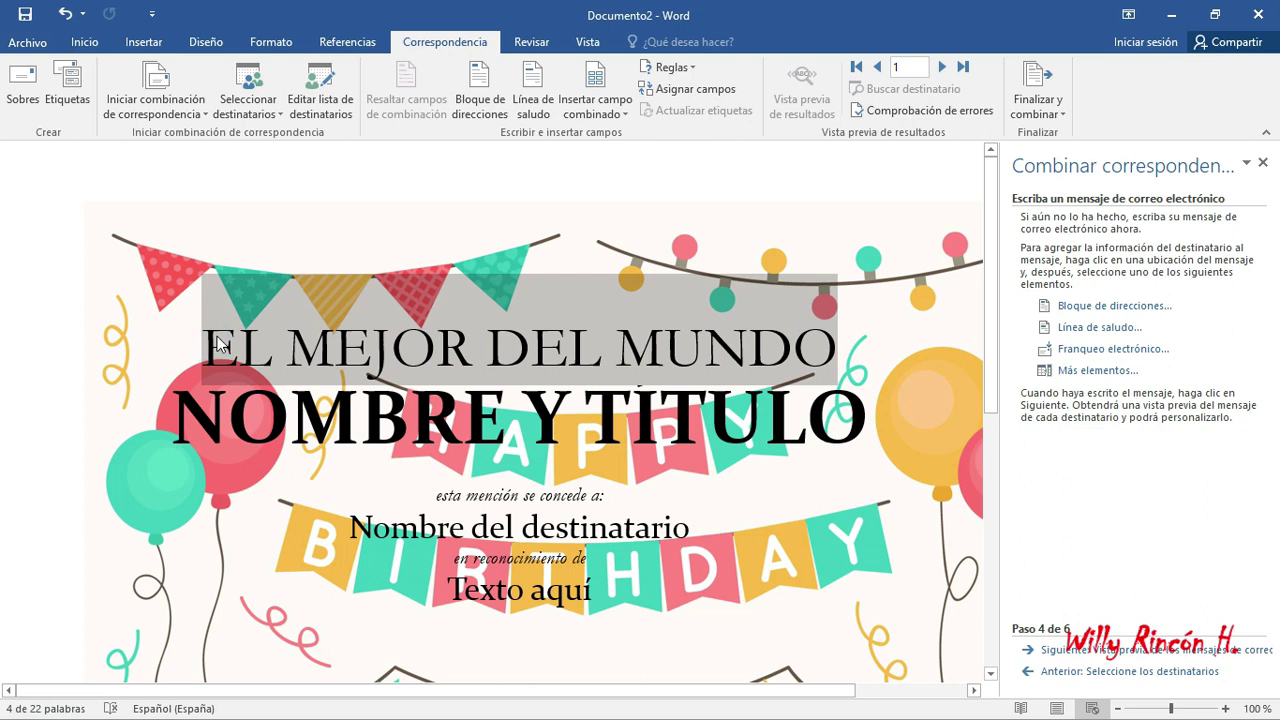
key("Delete")
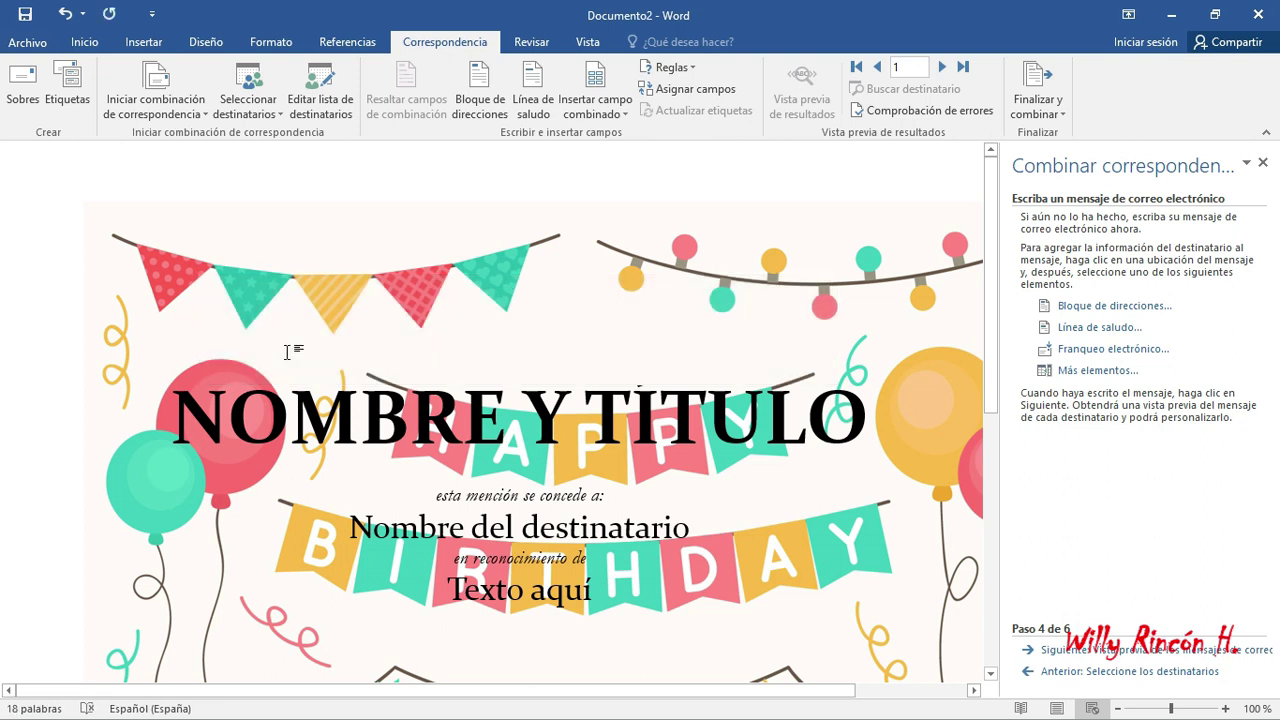
left_click(627, 112)
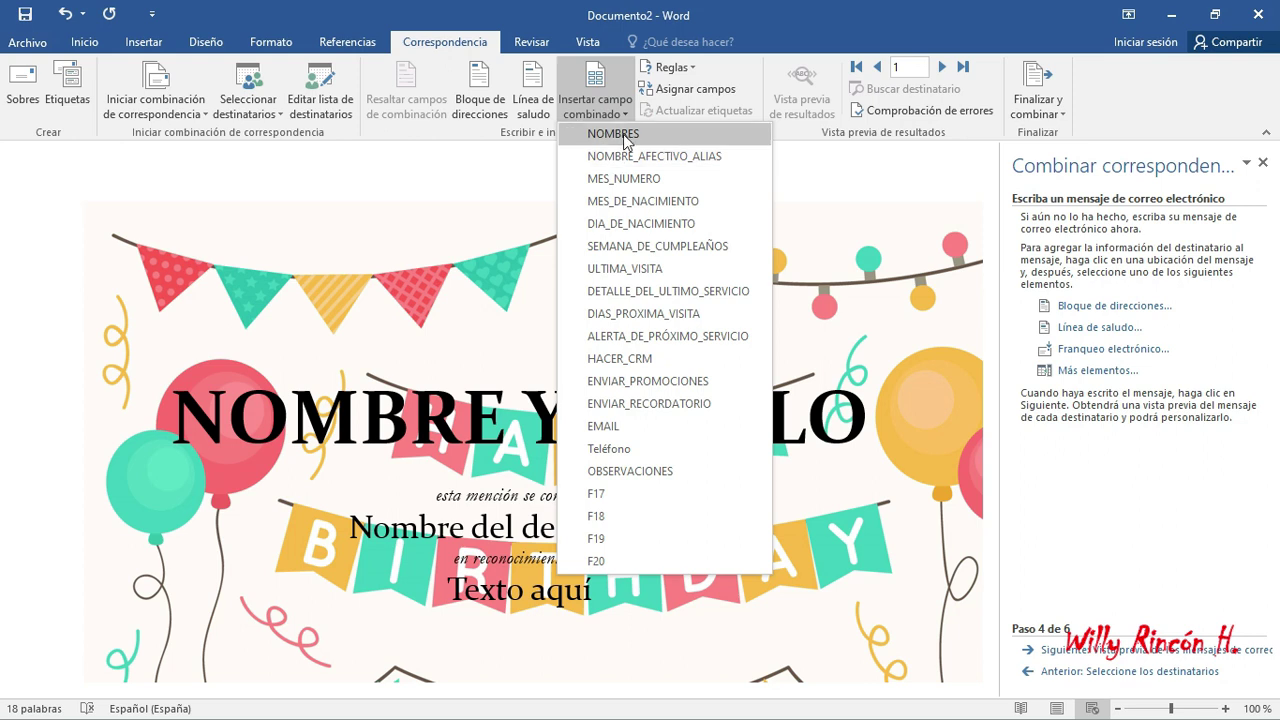
Insert the «NOMBRES» merge field at the top and change the title to 'FELICITACIONES'
left_click(626, 134)
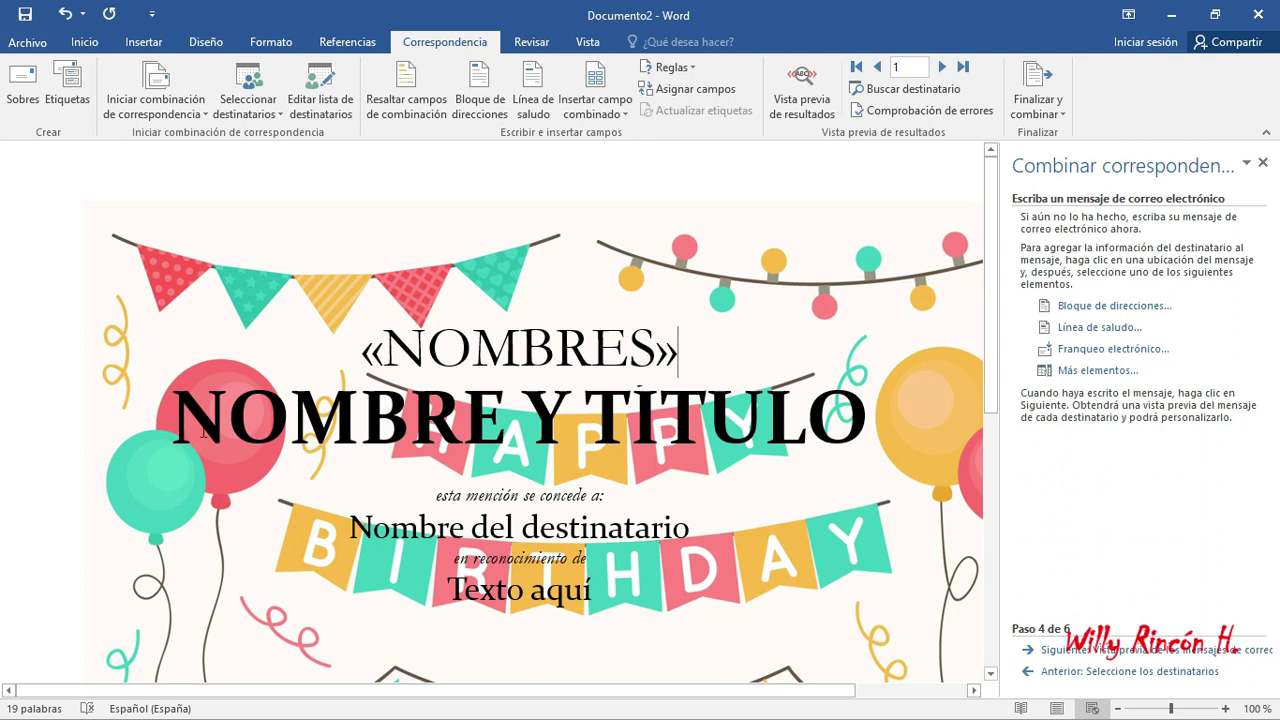
triple_click(200, 420)
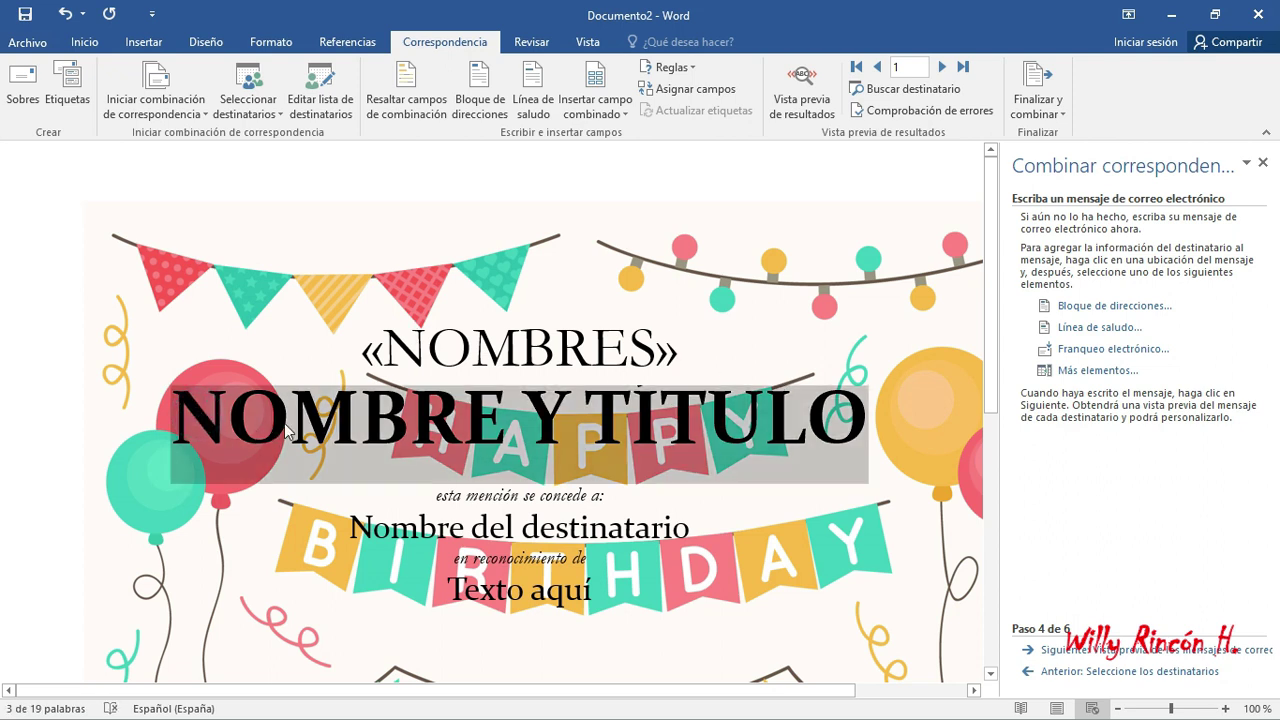
type("FELICITACIONE")
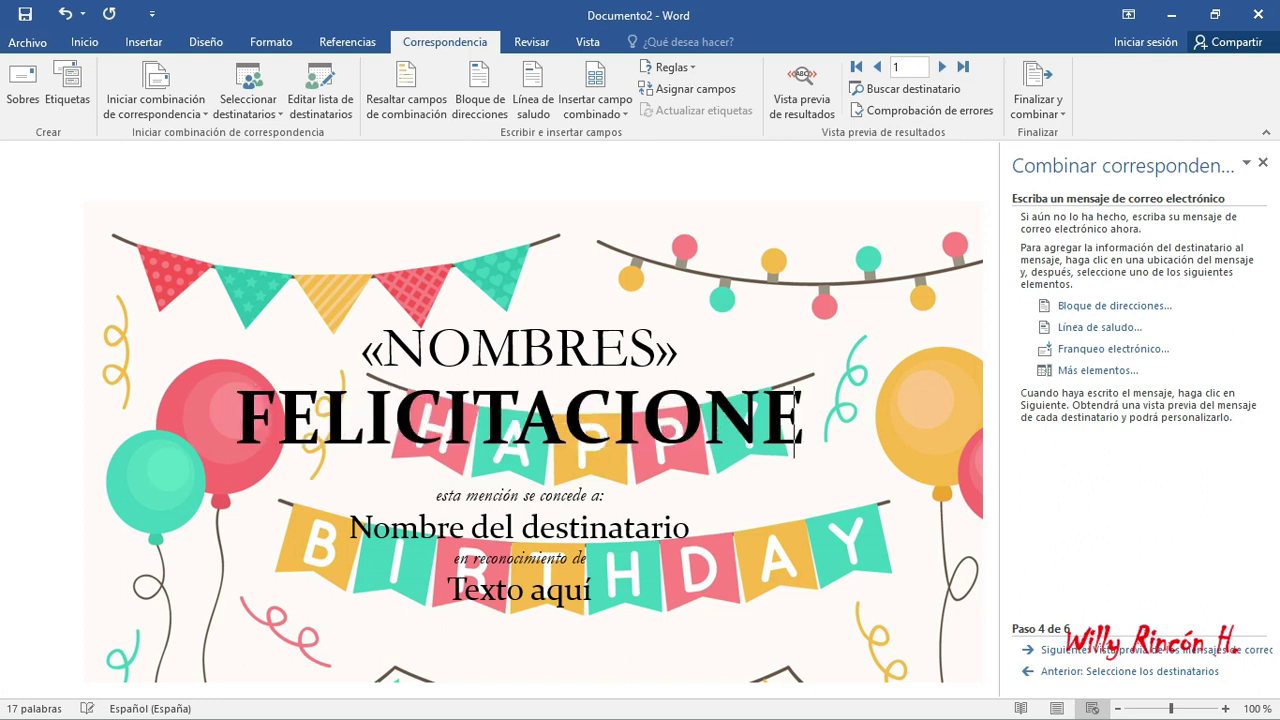
type("S")
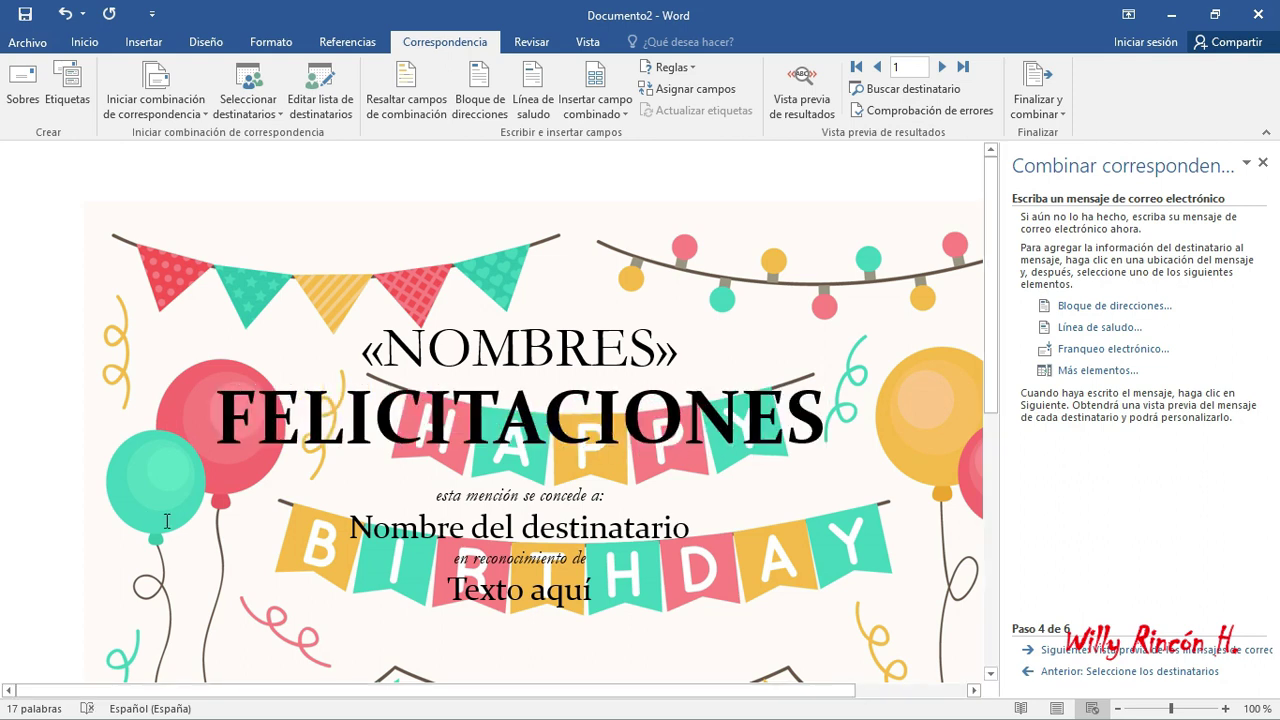
triple_click(438, 497)
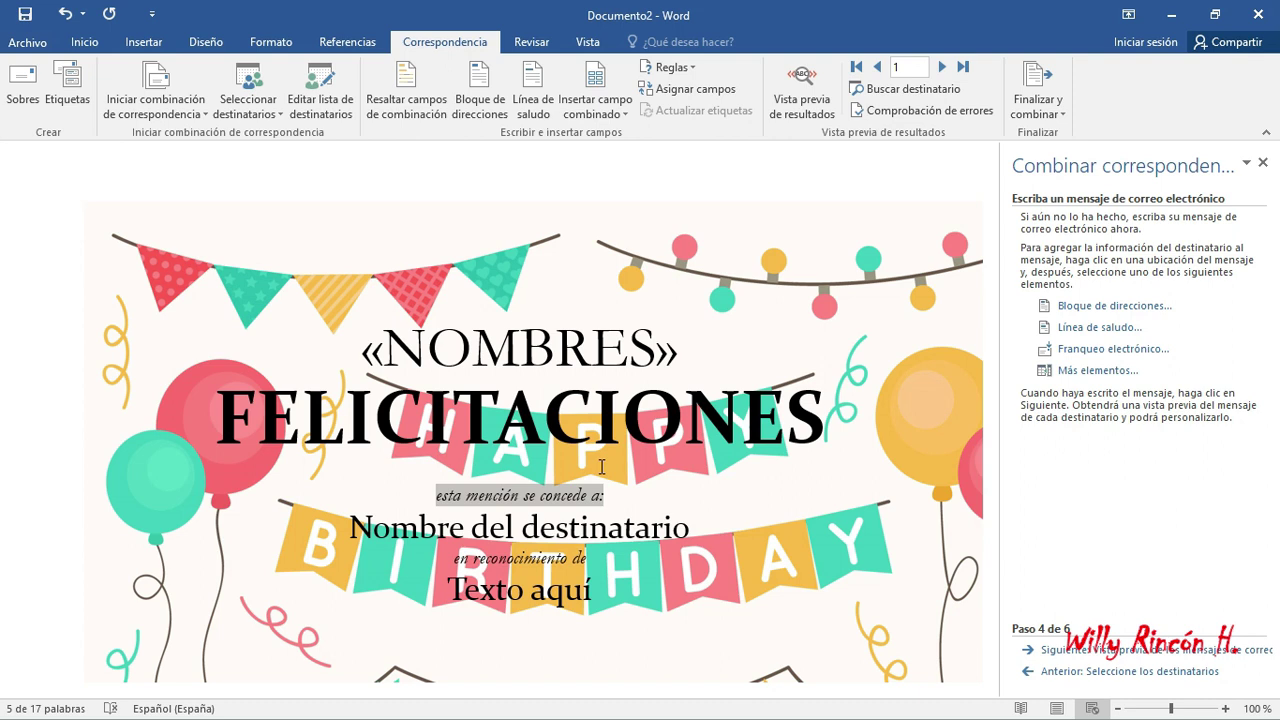
left_click(620, 119)
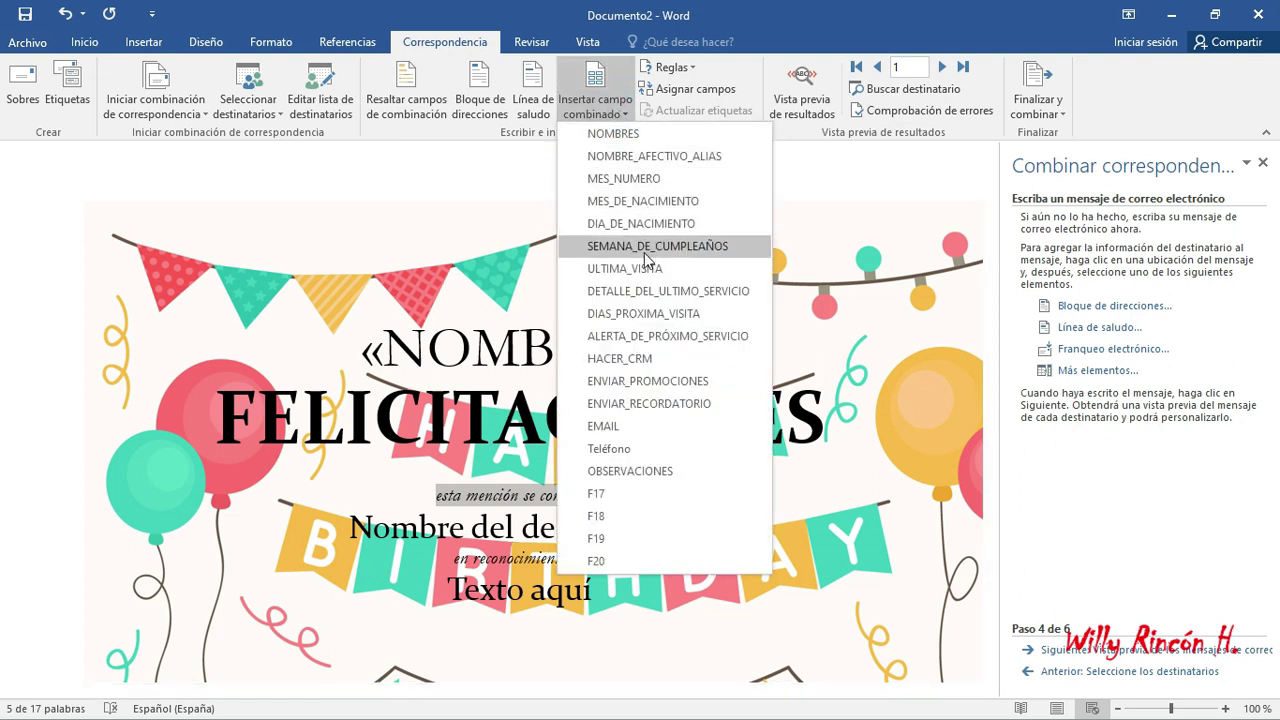
Correct the misspelled 'Exitos' to 'Éxitos' and return to the Correspondencia commands
left_click(437, 469)
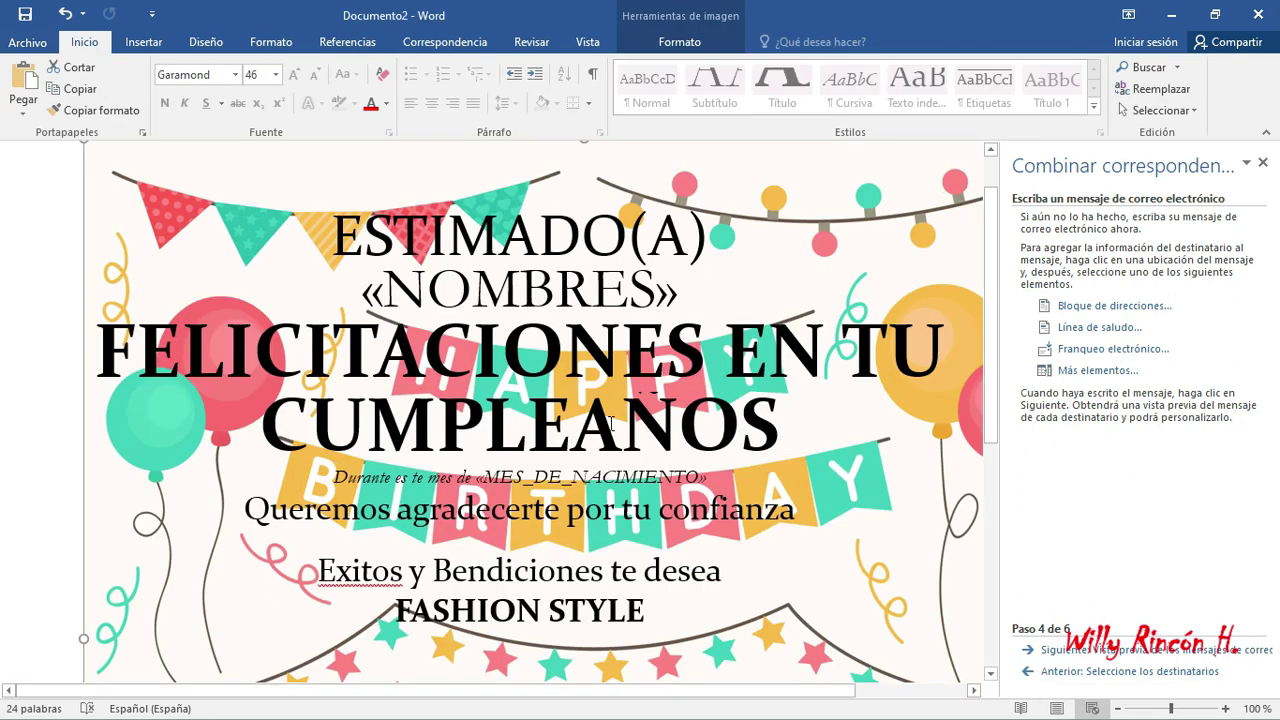
right_click(362, 573)
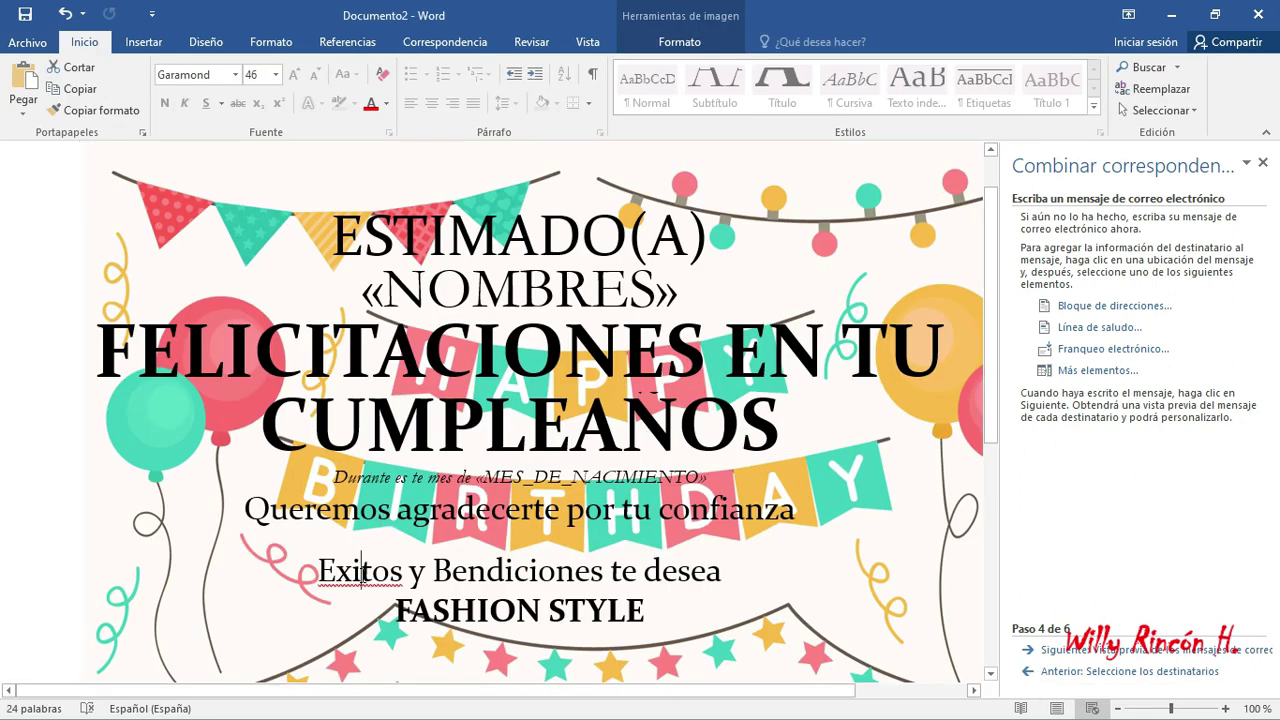
left_click(449, 393)
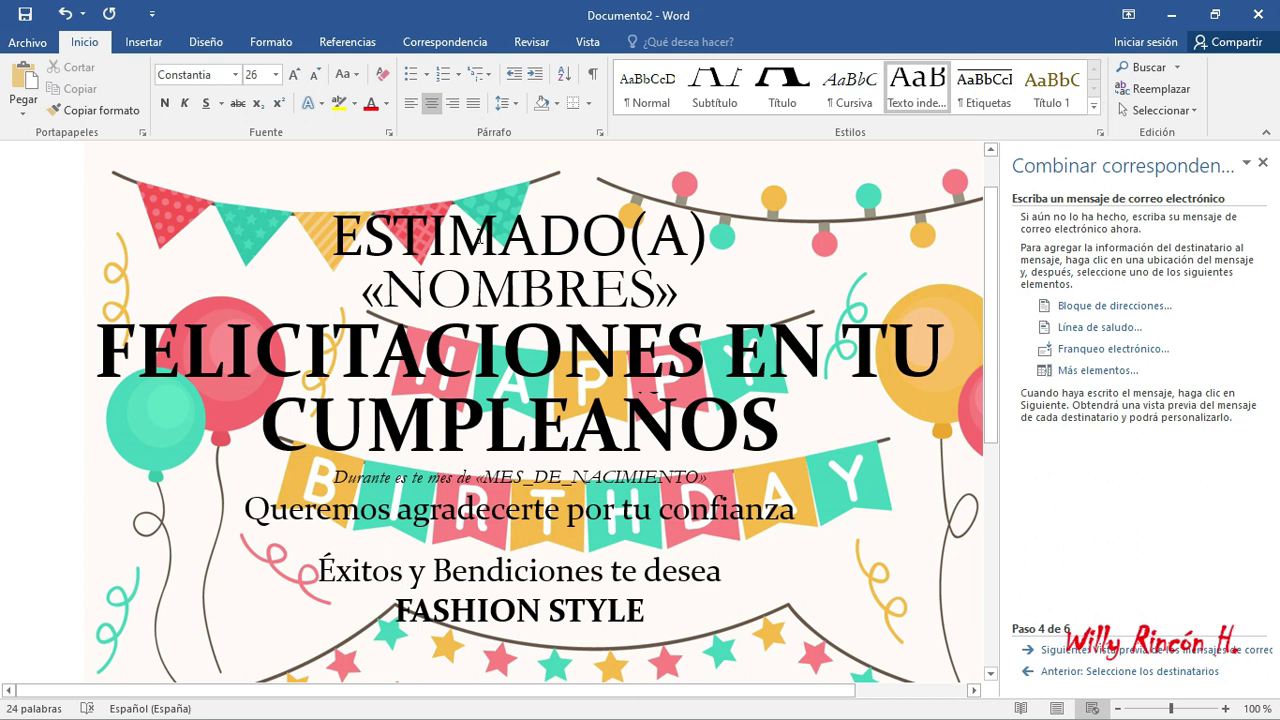
left_click(622, 284)
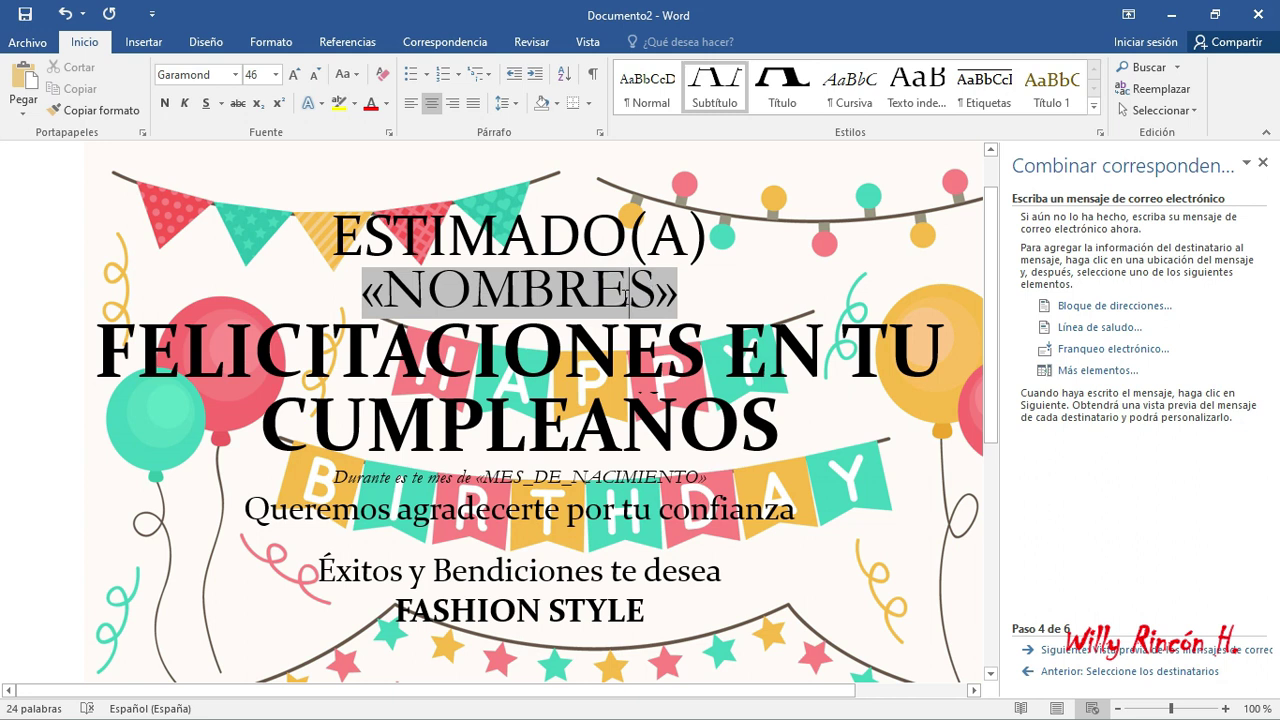
left_click(445, 41)
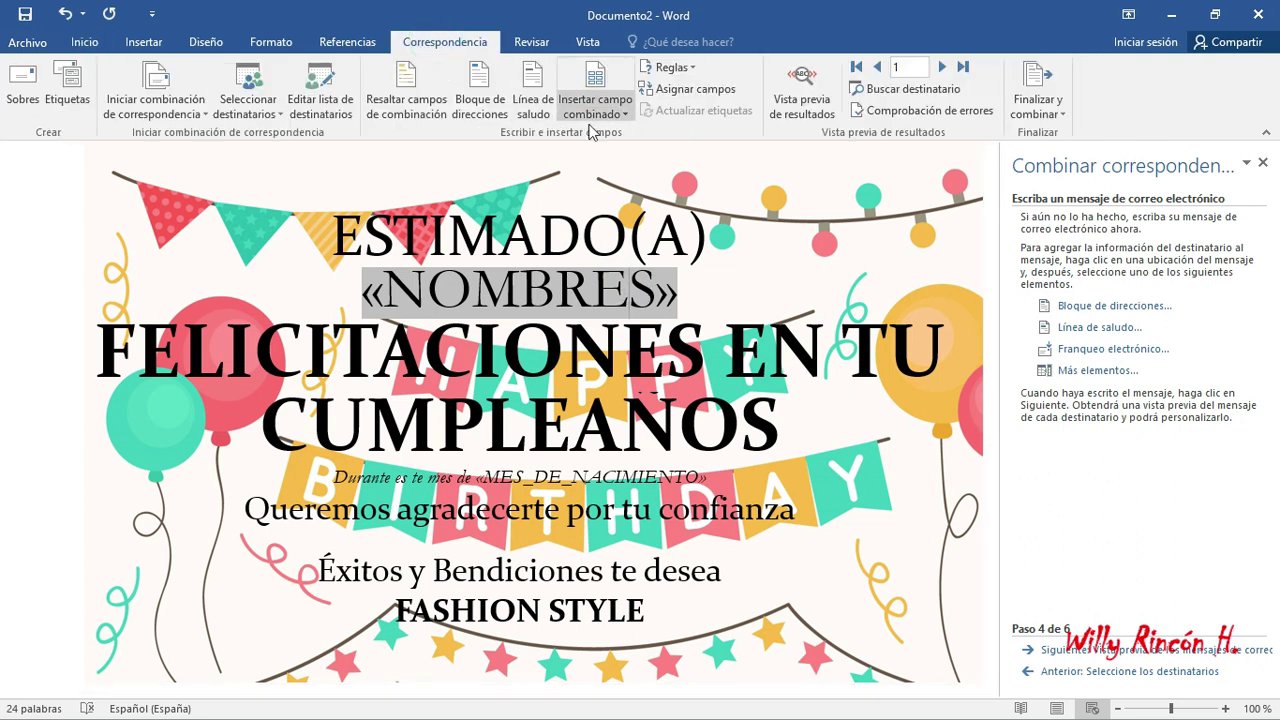
Preview recipient 1's name and ENERO in the certificate, then advance to the final merge step
left_click(617, 477)
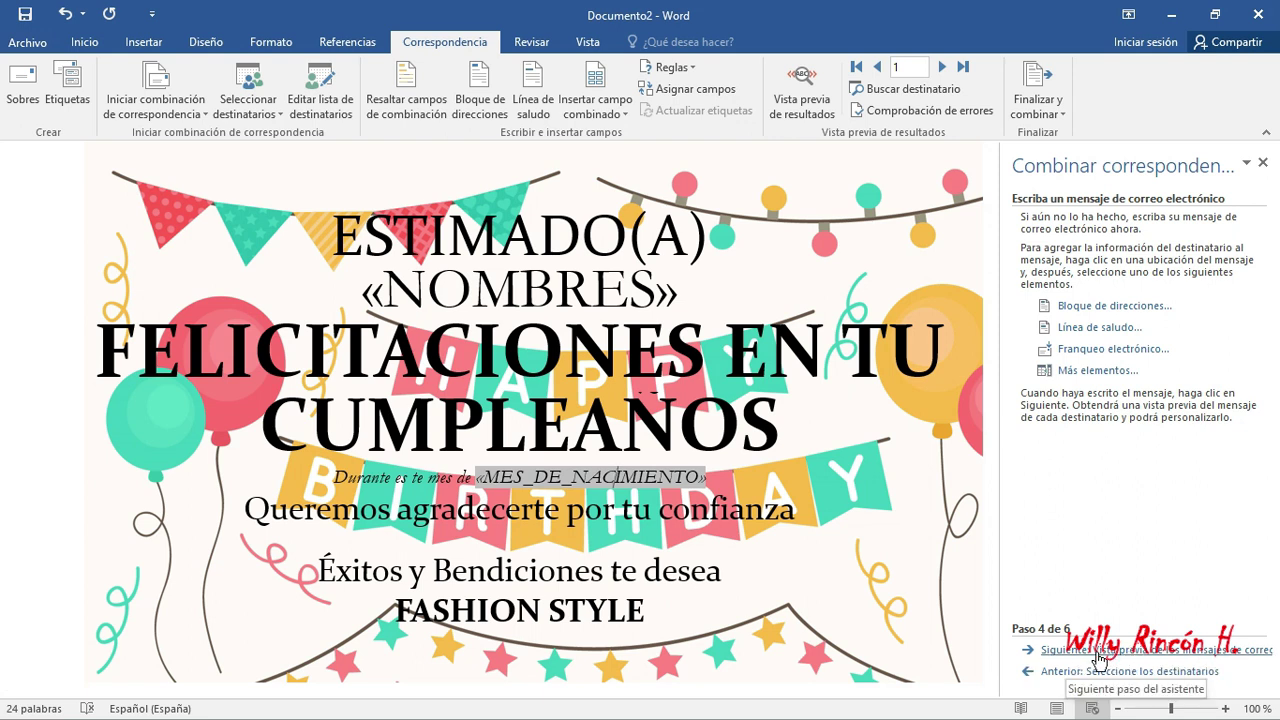
left_click(1150, 652)
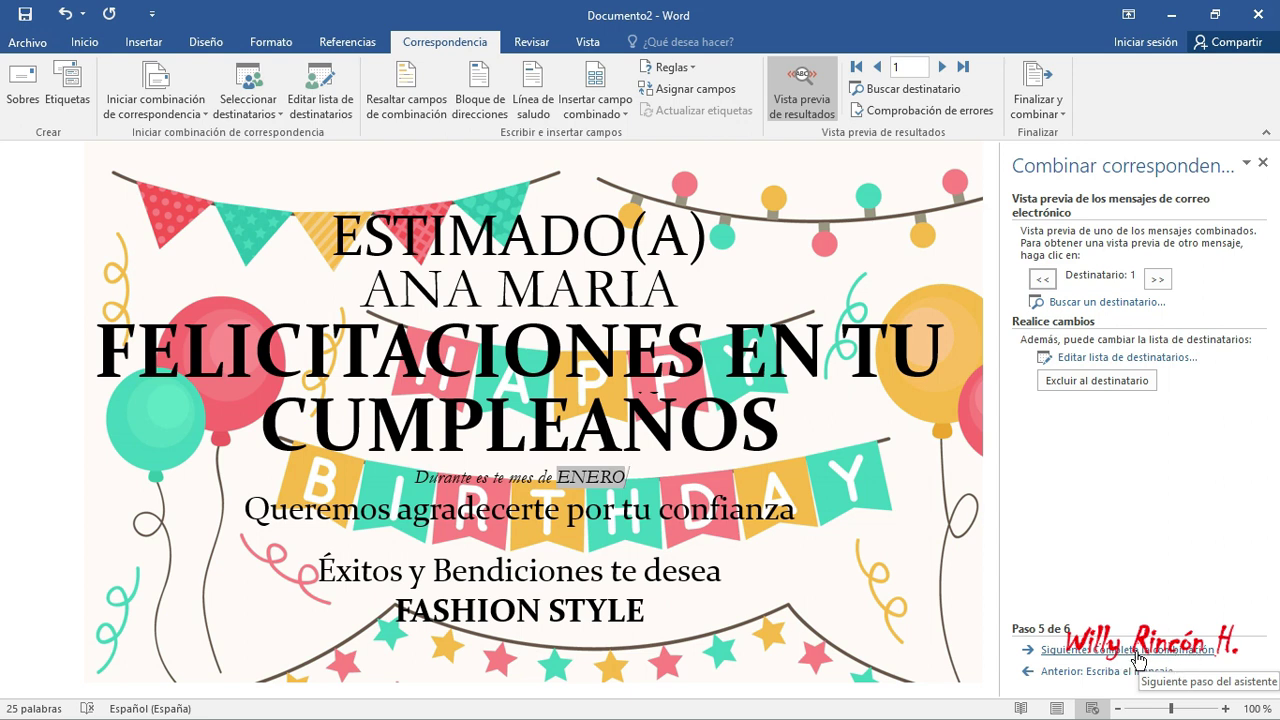
left_click(1139, 656)
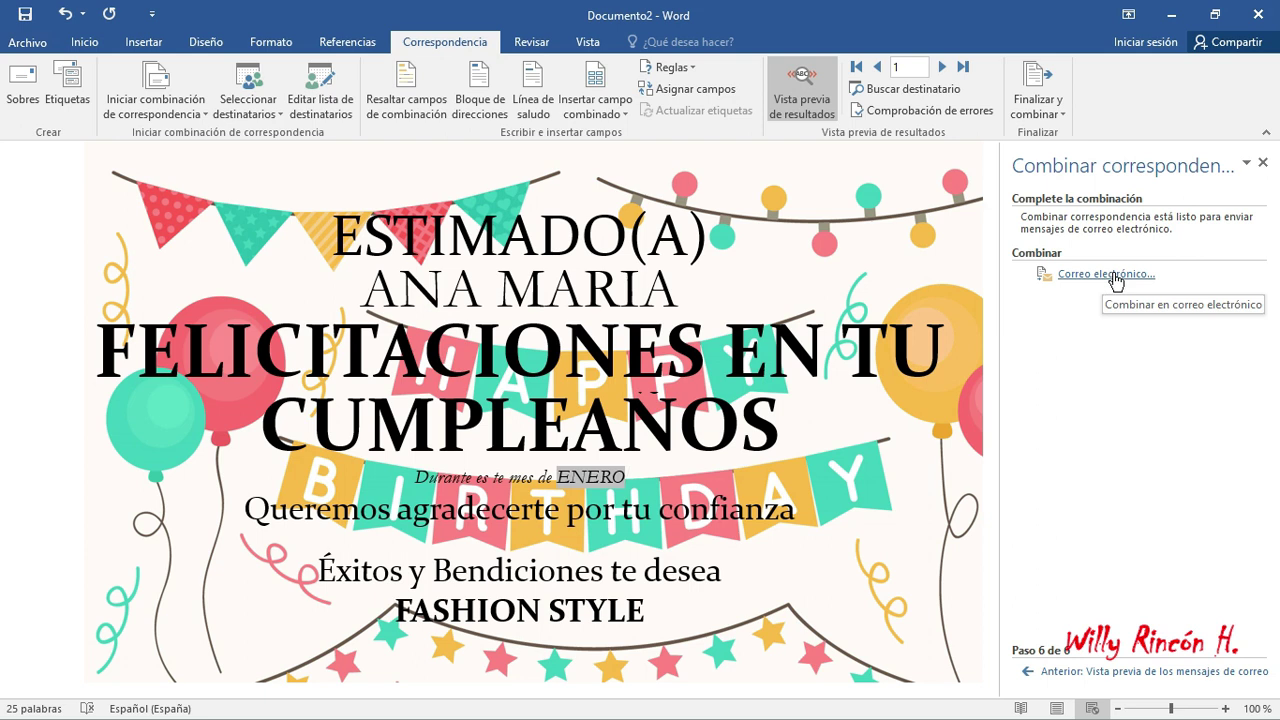
Merge to e-mail addressed to EMAIL, subject 'Felicitaciones!!!', HTML format, and send
left_click(1106, 274)
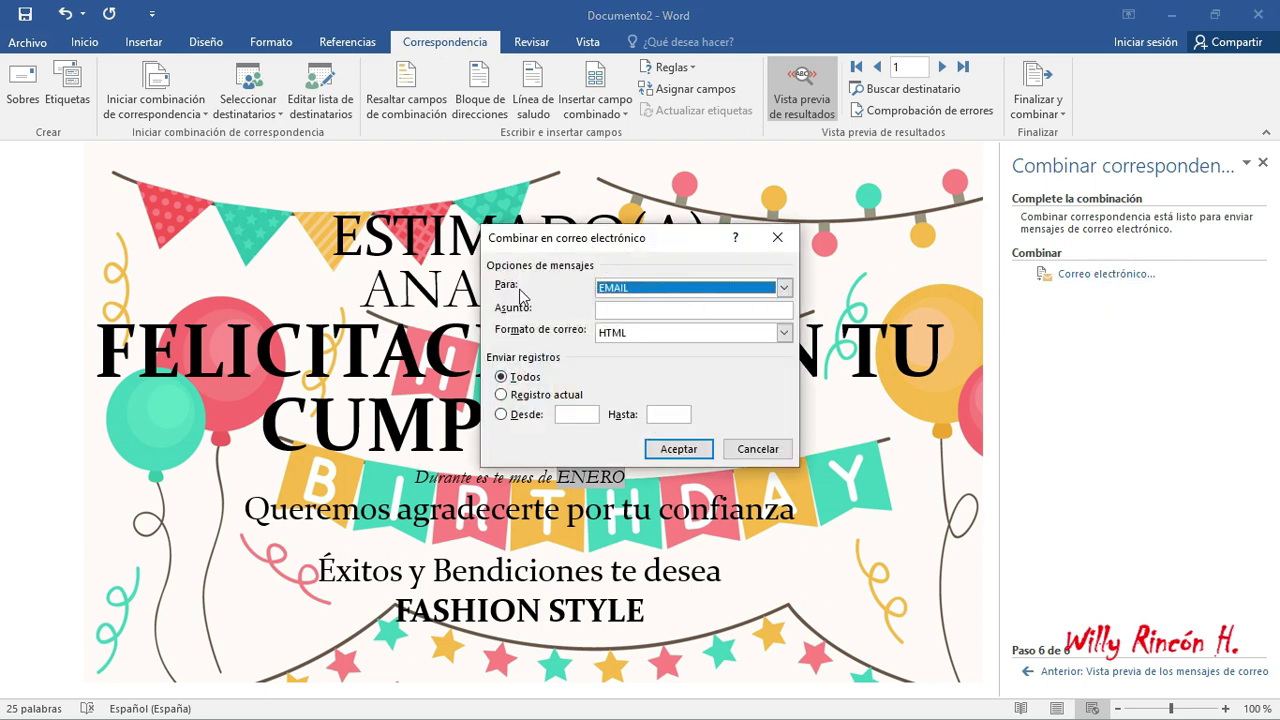
left_click(785, 288)
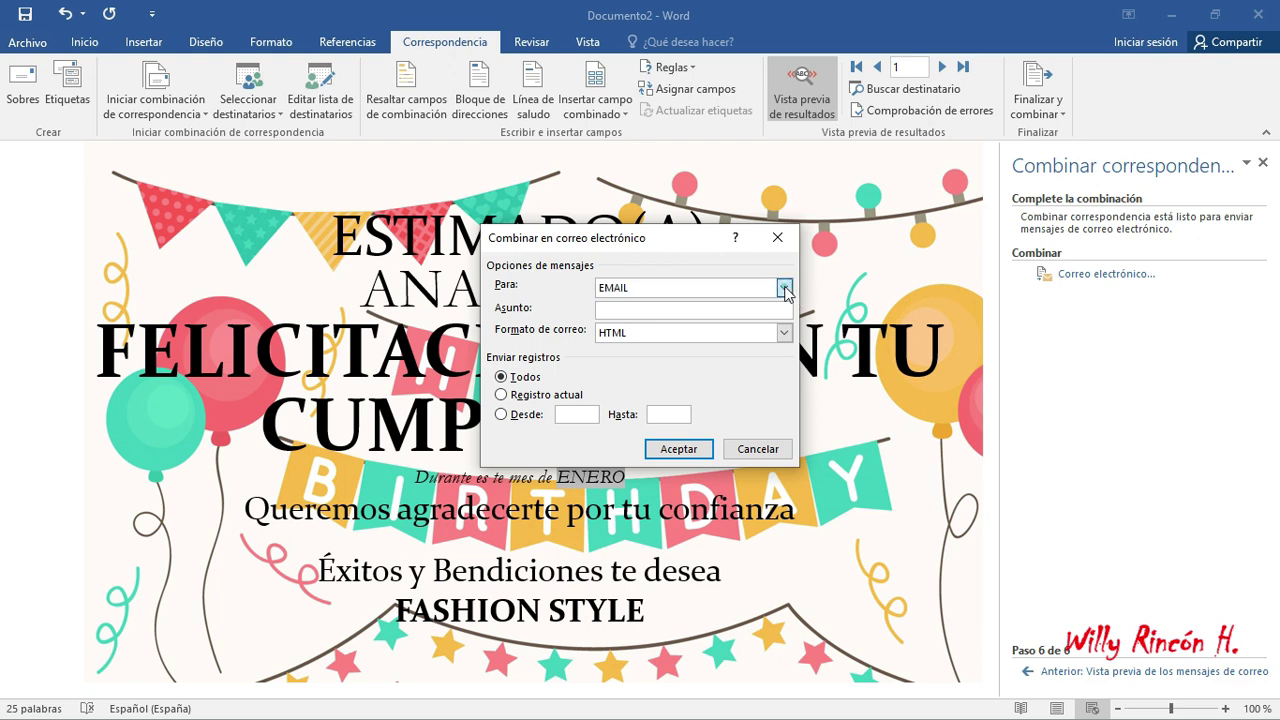
left_click(622, 393)
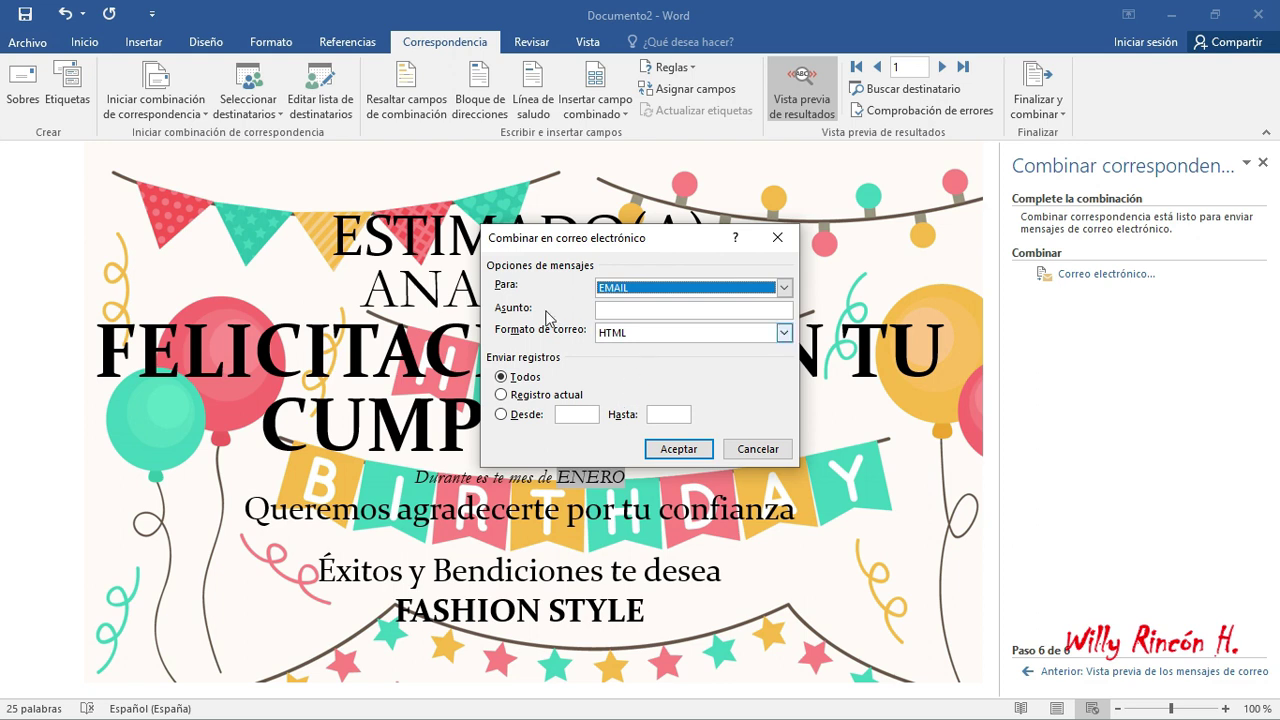
left_click(669, 311)
type("f")
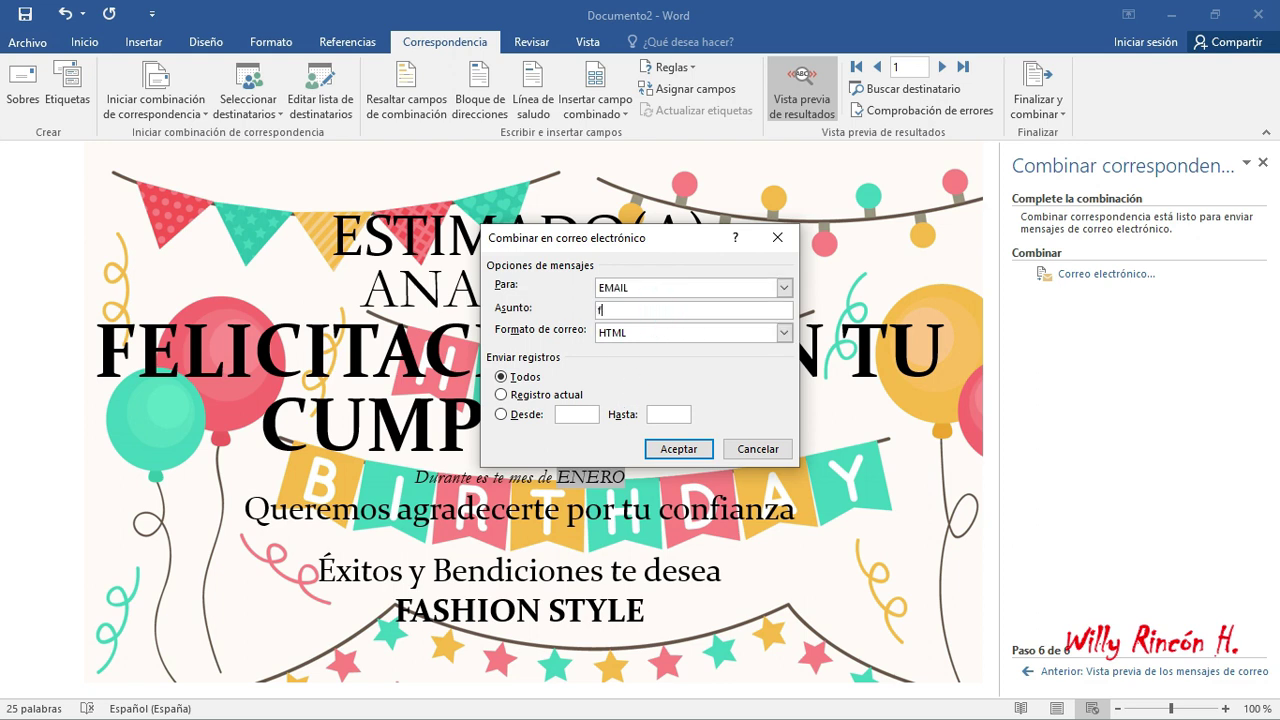
type("Felicitaciones!!!")
left_click(745, 334)
left_click(662, 374)
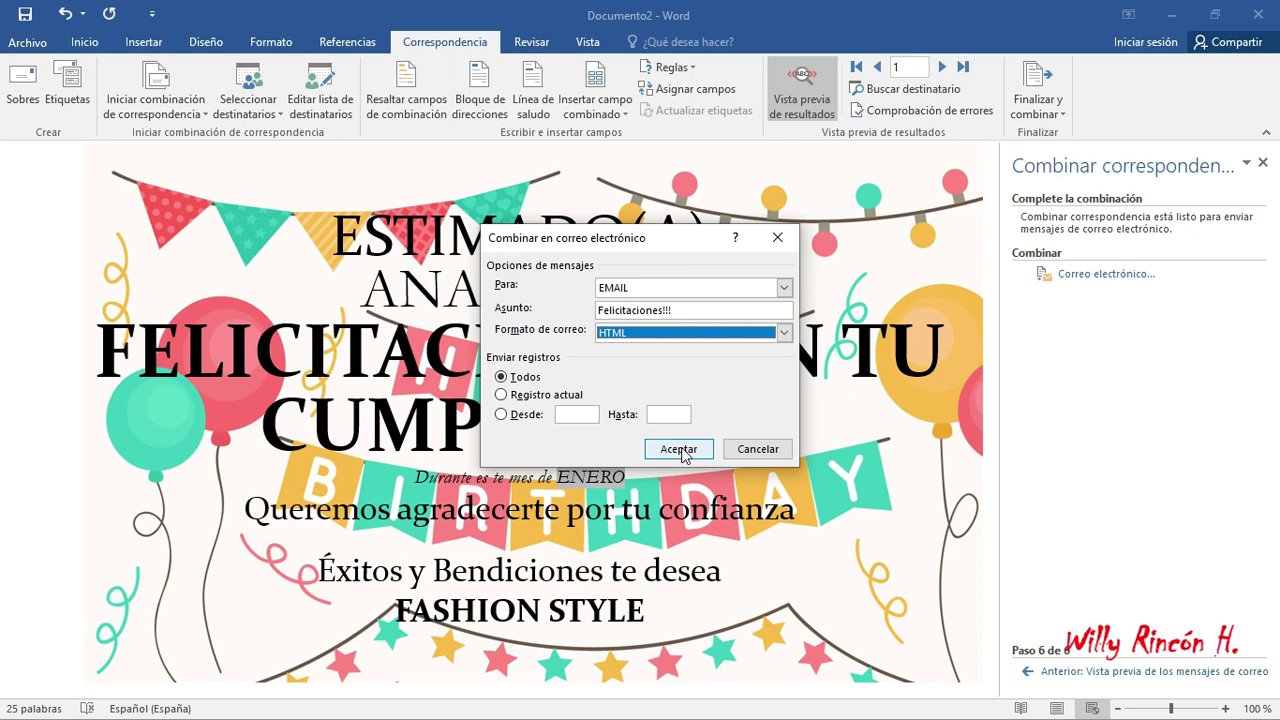
left_click(680, 450)
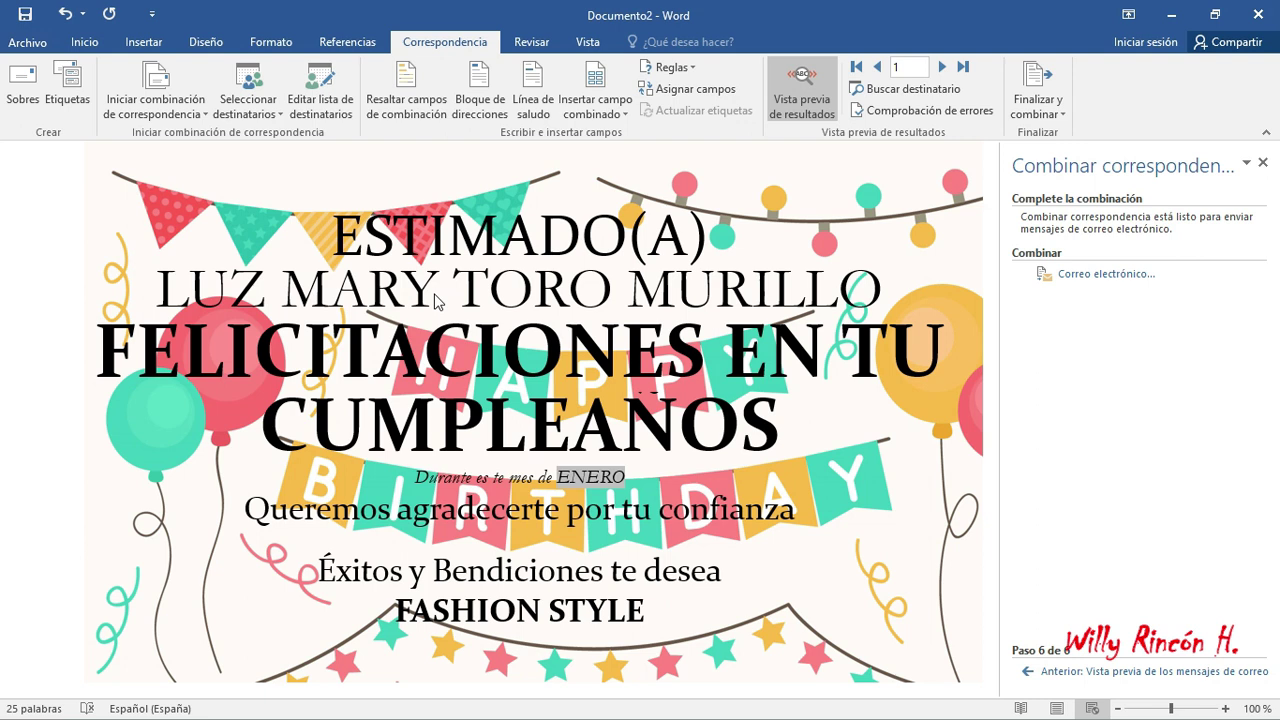
left_click(941, 66)
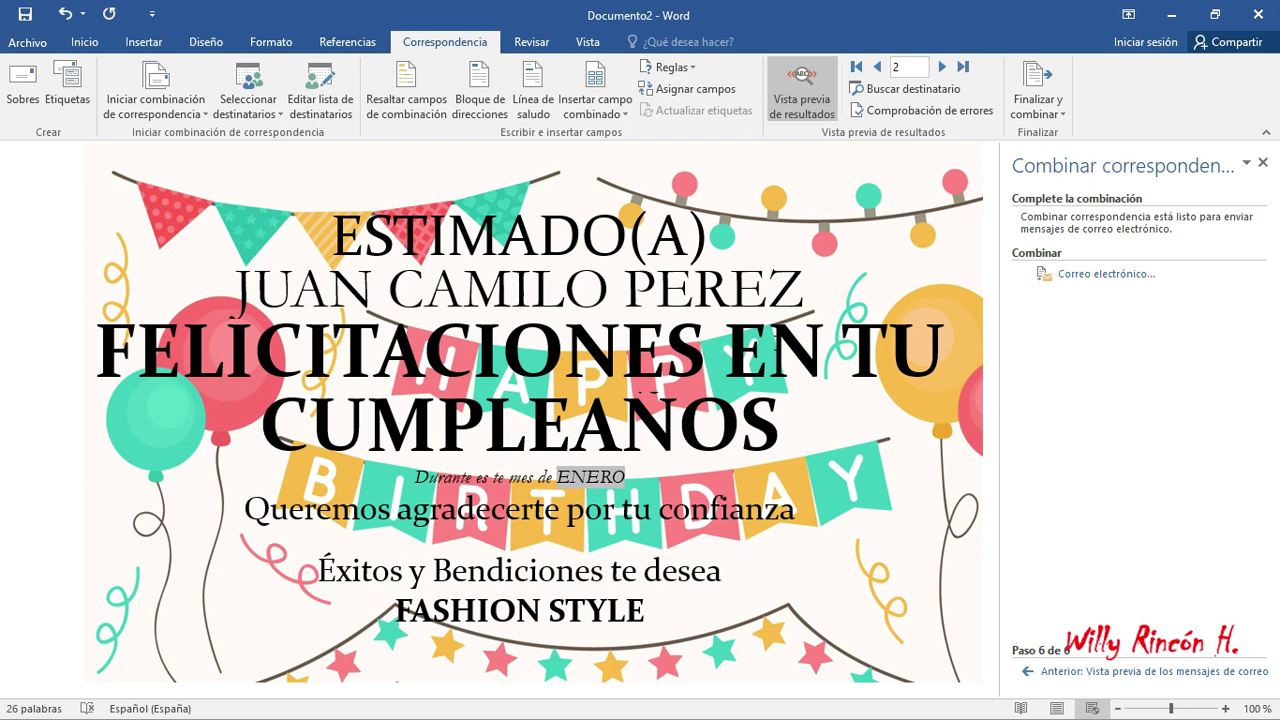
left_click(943, 67)
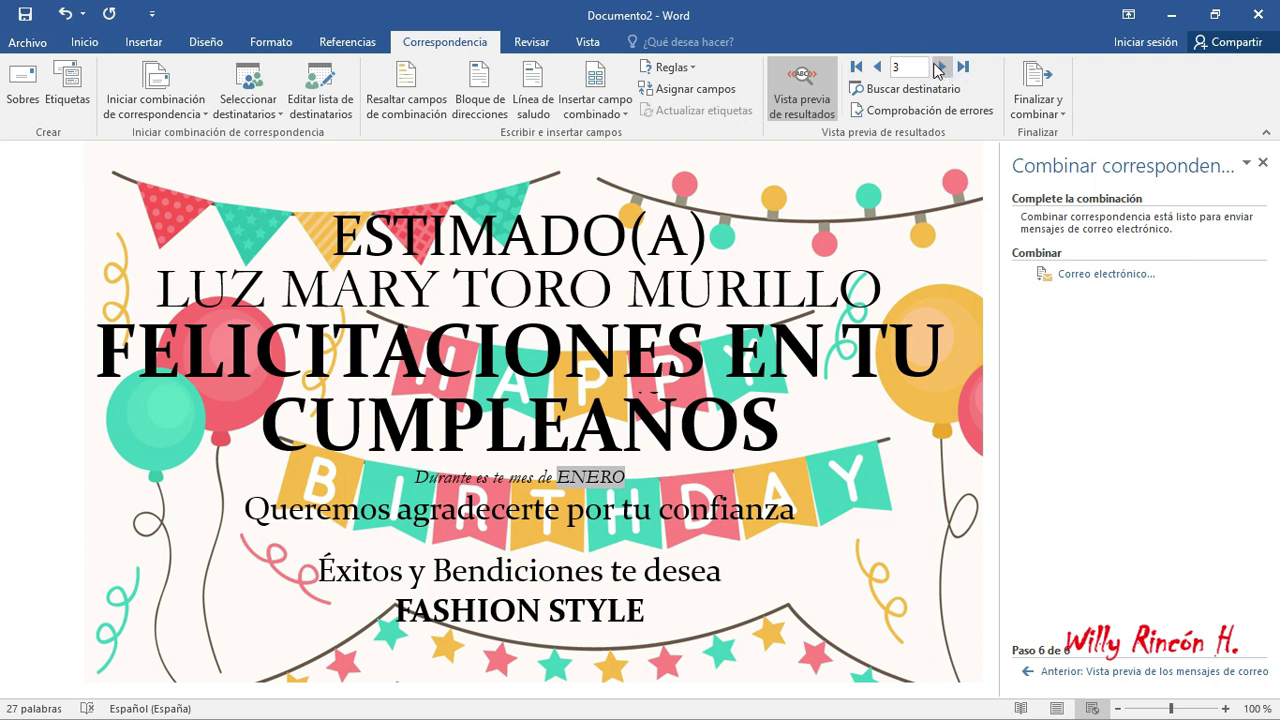
left_click(878, 67)
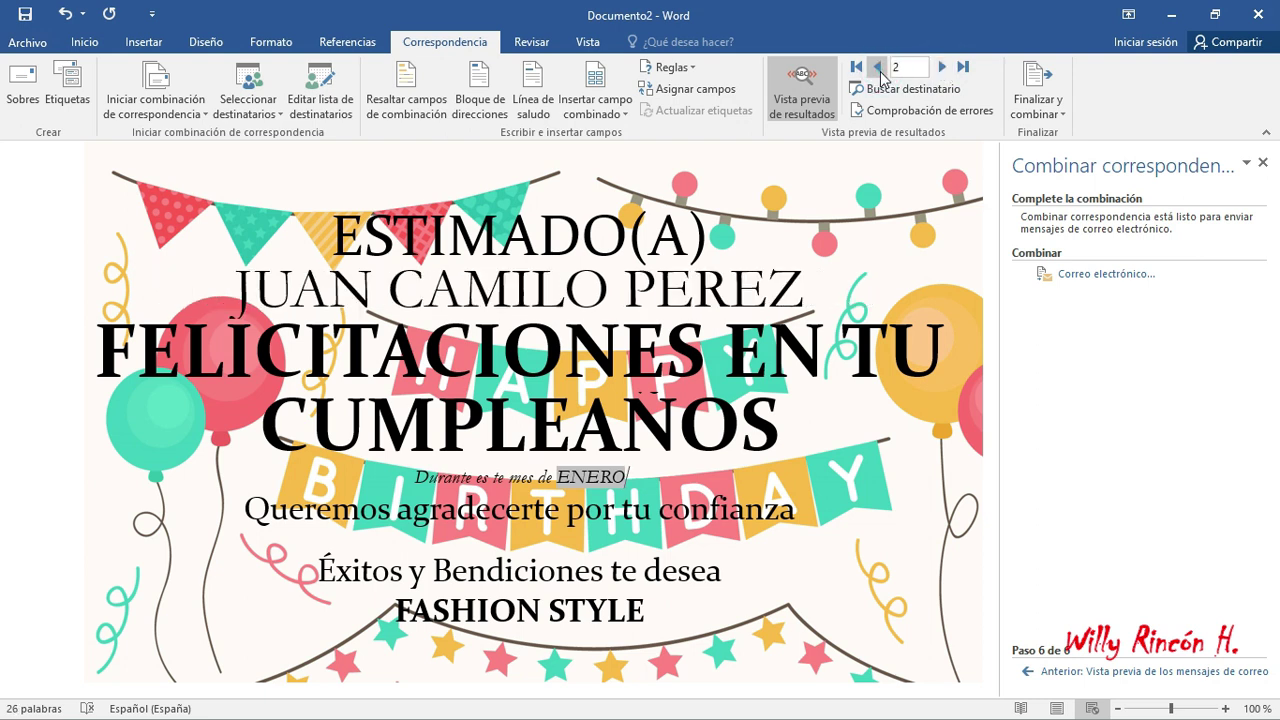
left_click(879, 72)
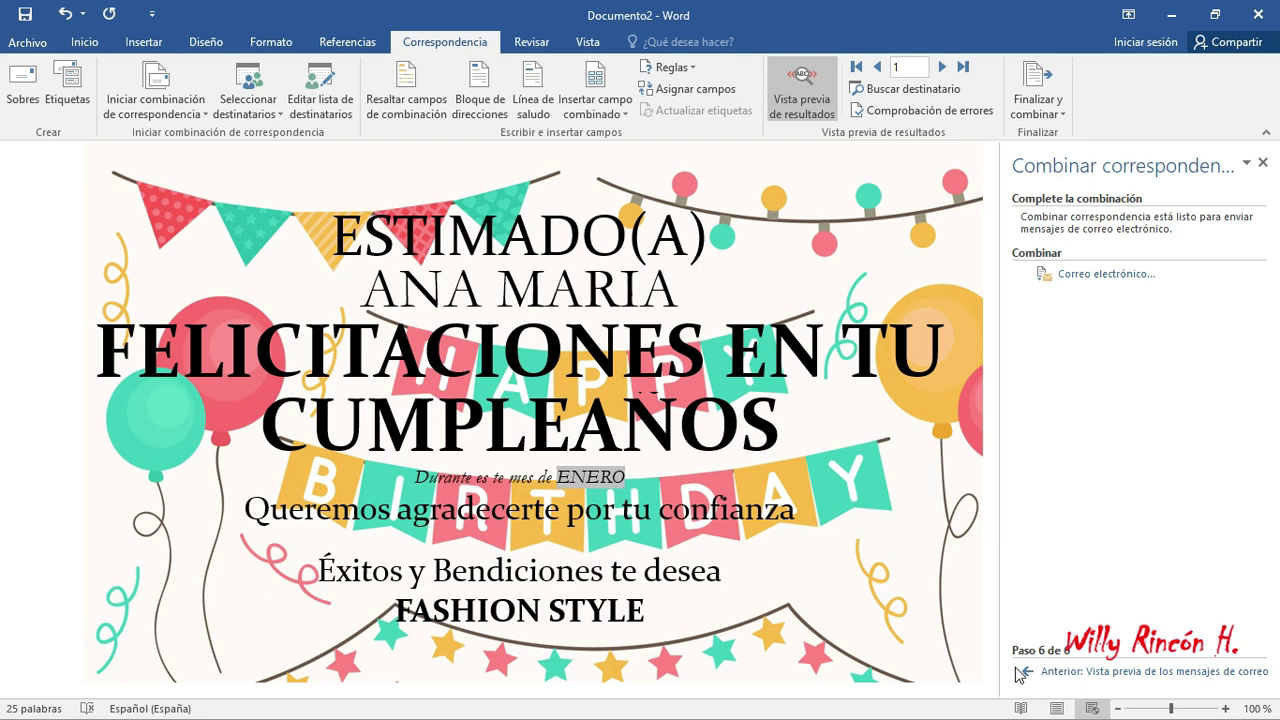
In the browser, open the 'Felicitaciones!!!' email and scroll through the merged birthday certificate
key("alt+Tab")
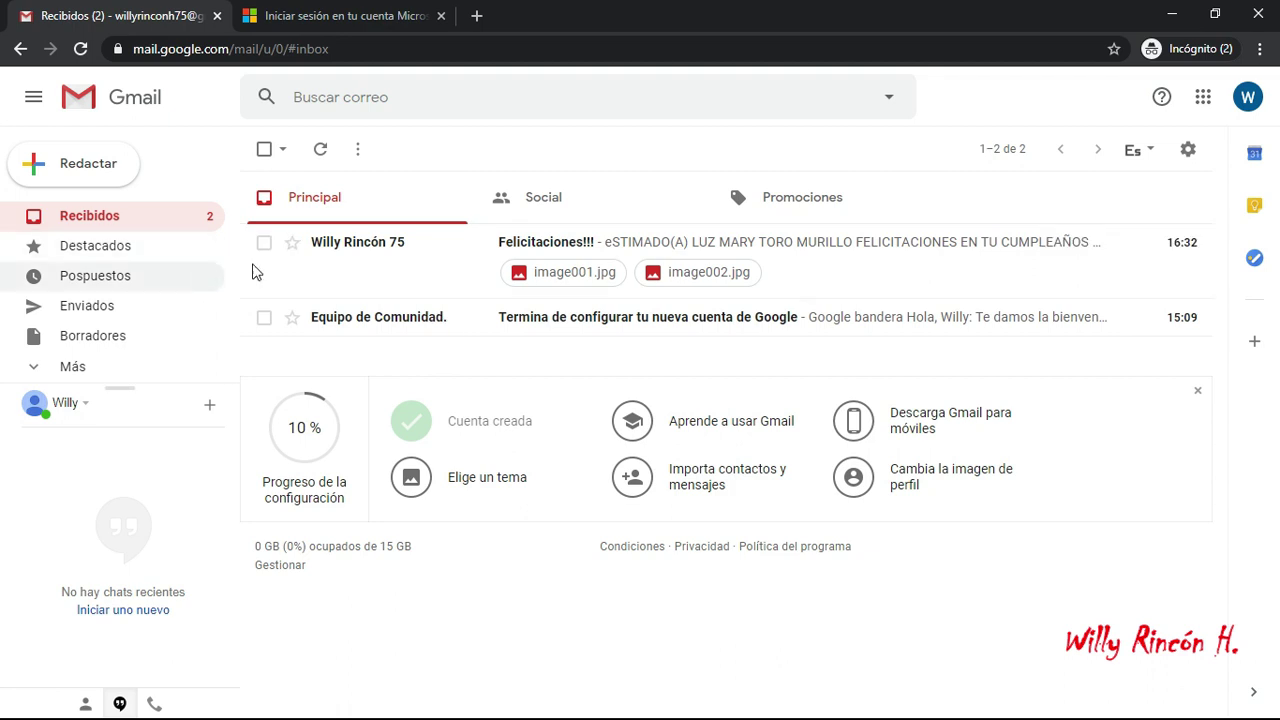
mouse_move(374, 250)
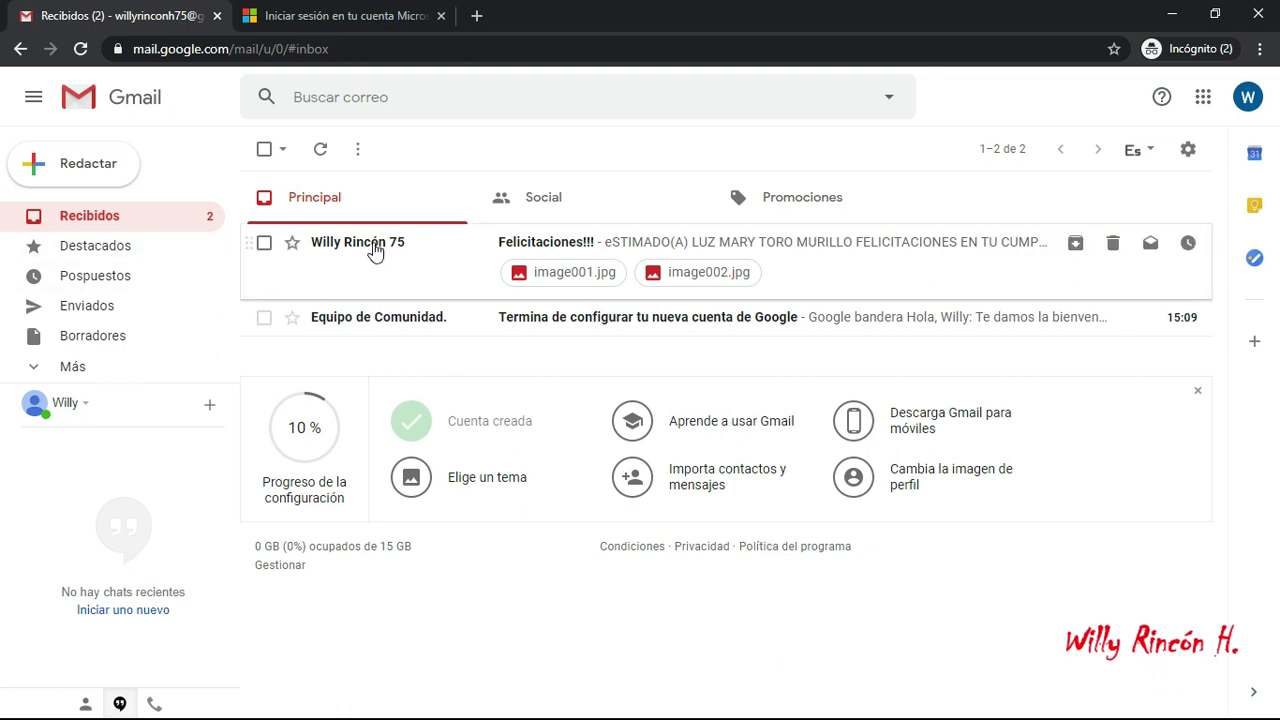
left_click(390, 249)
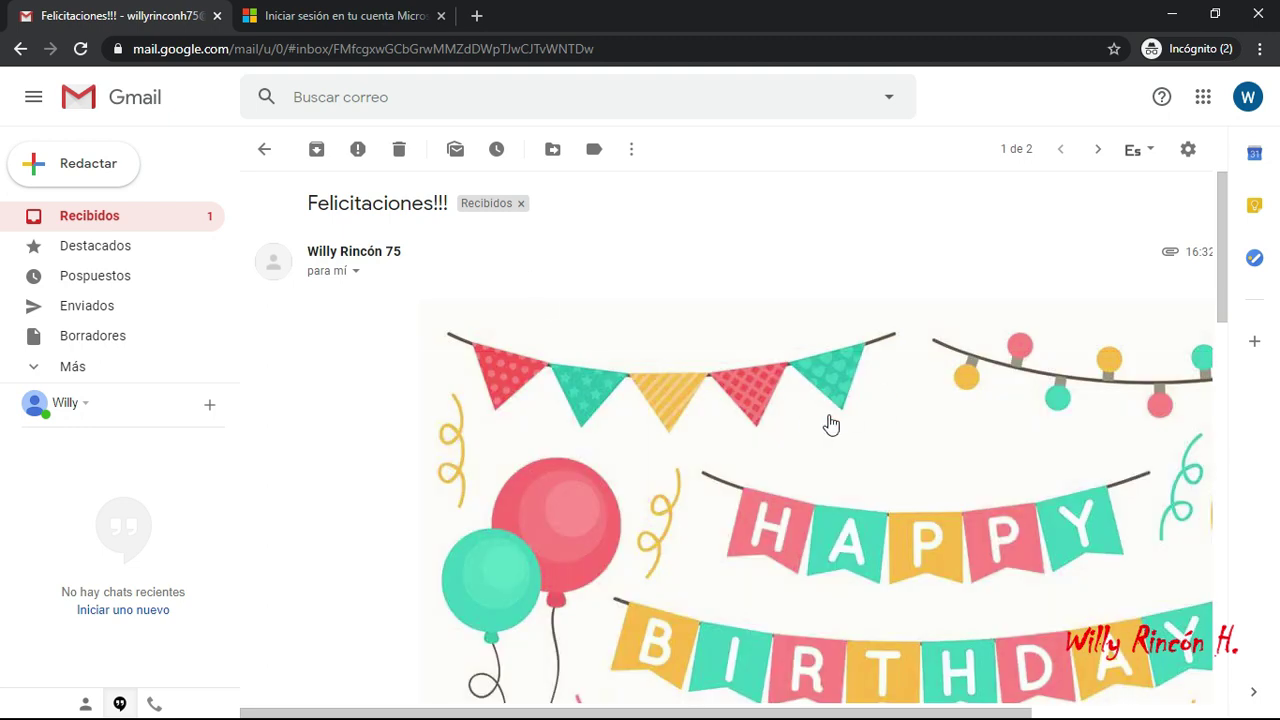
left_click_drag(1222, 257, 1219, 490)
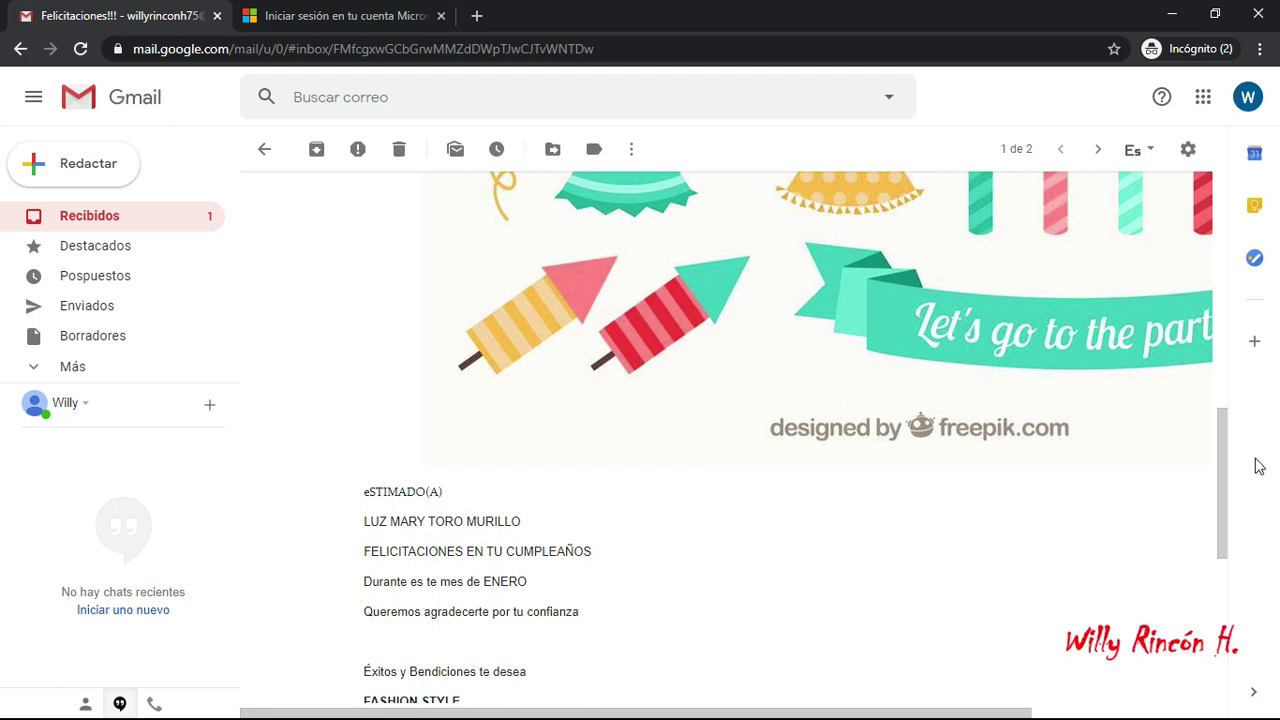
left_click_drag(1221, 430, 1221, 498)
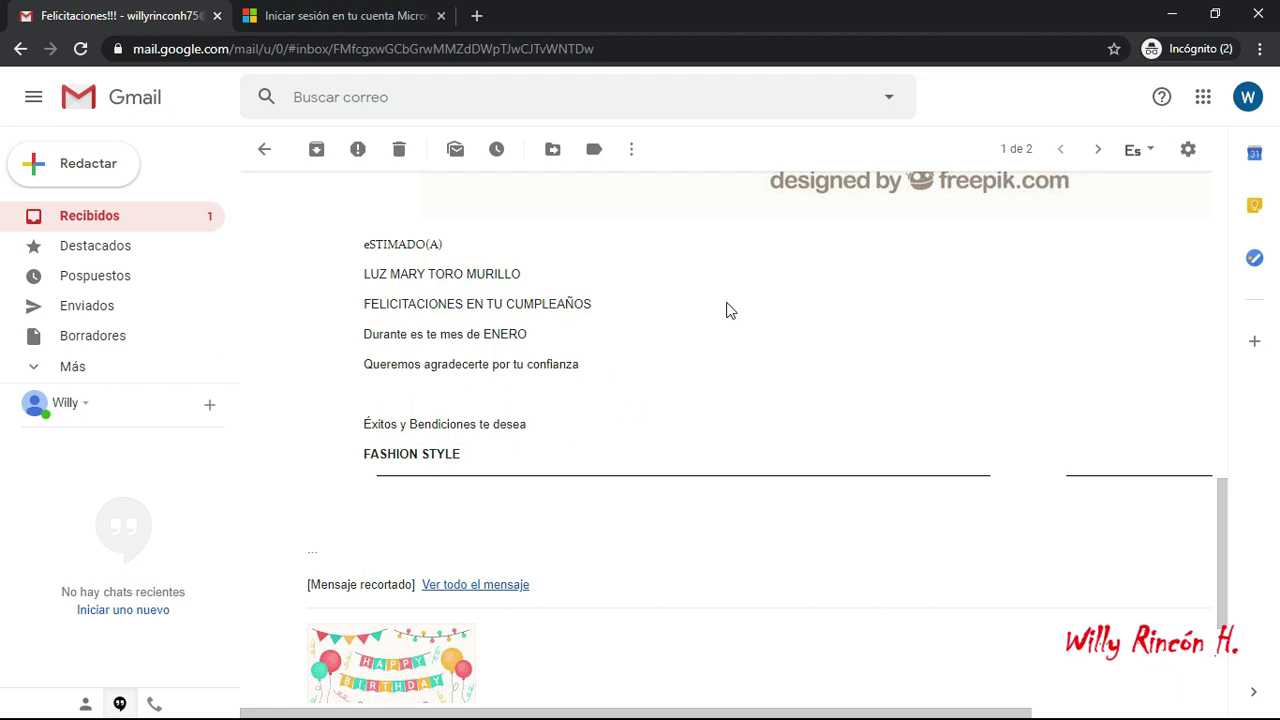
scroll(740, 320, "up", 3)
scroll(773, 330, "up", 2)
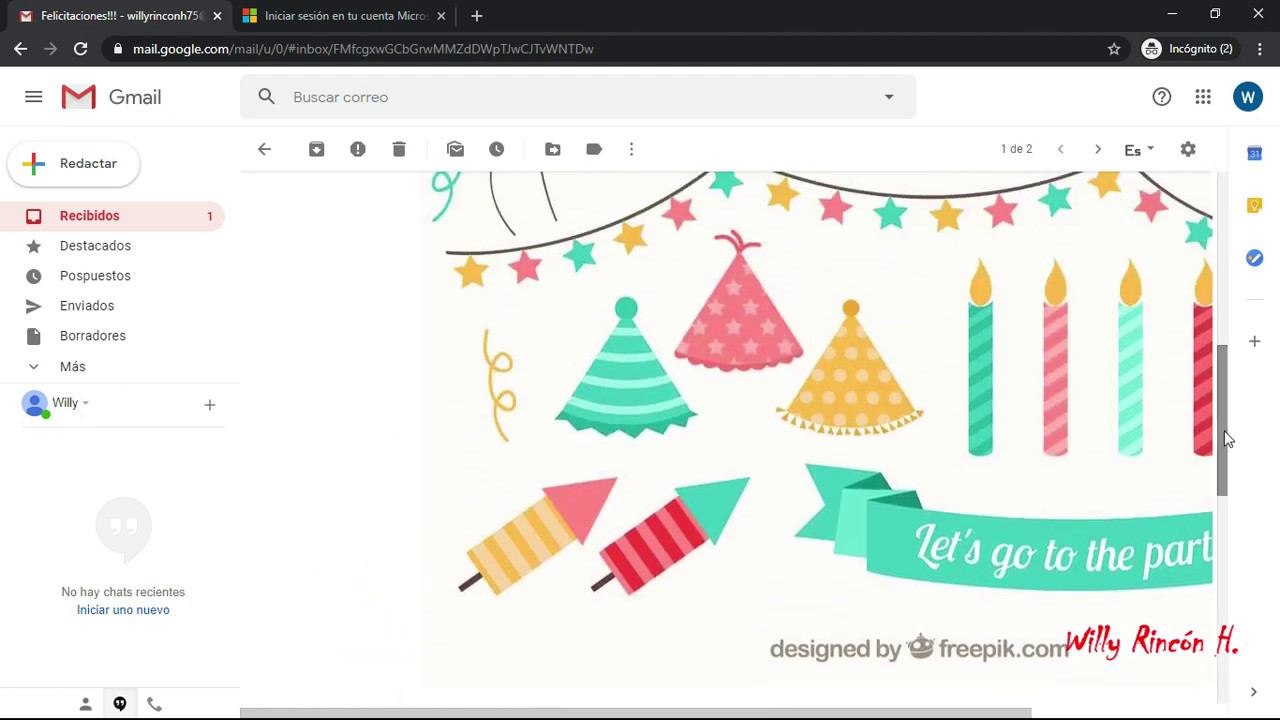
mouse_move(1228, 424)
left_mouse_down()
mouse_move(1229, 266)
mouse_move(1203, 525)
left_mouse_up()
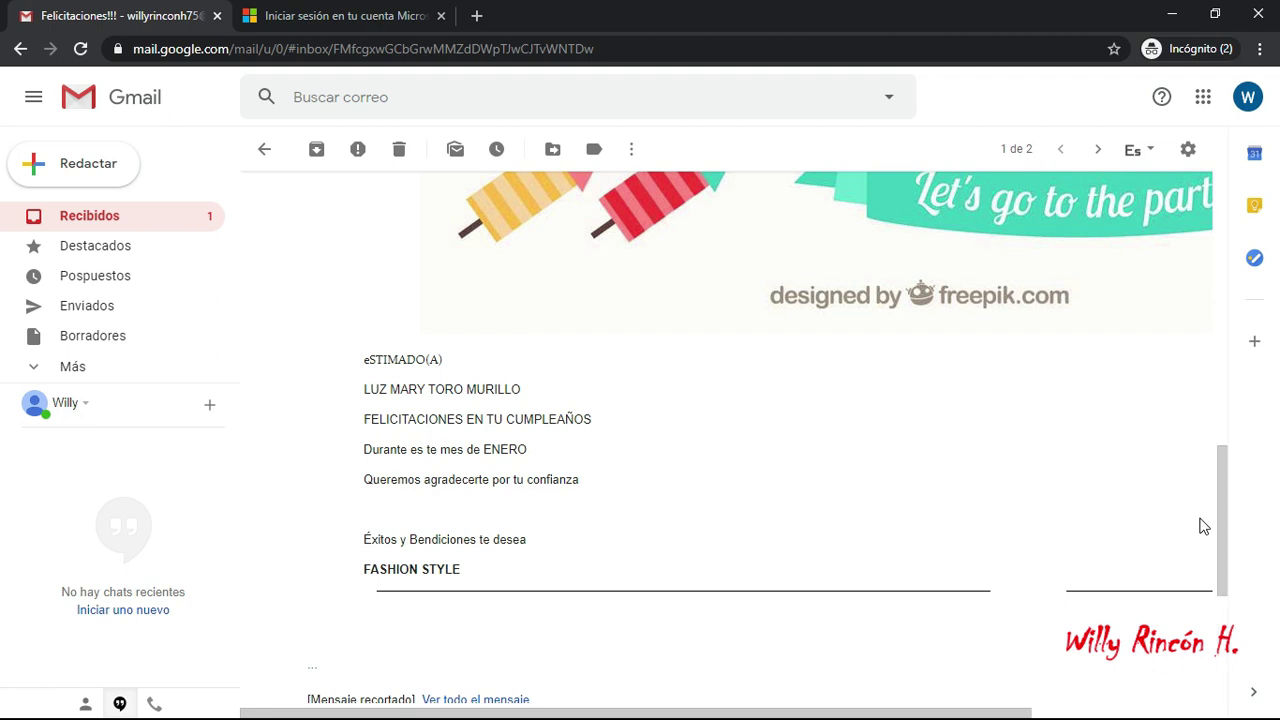
mouse_move(1223, 509)
left_mouse_down()
mouse_move(1231, 366)
mouse_move(1230, 520)
left_mouse_up()
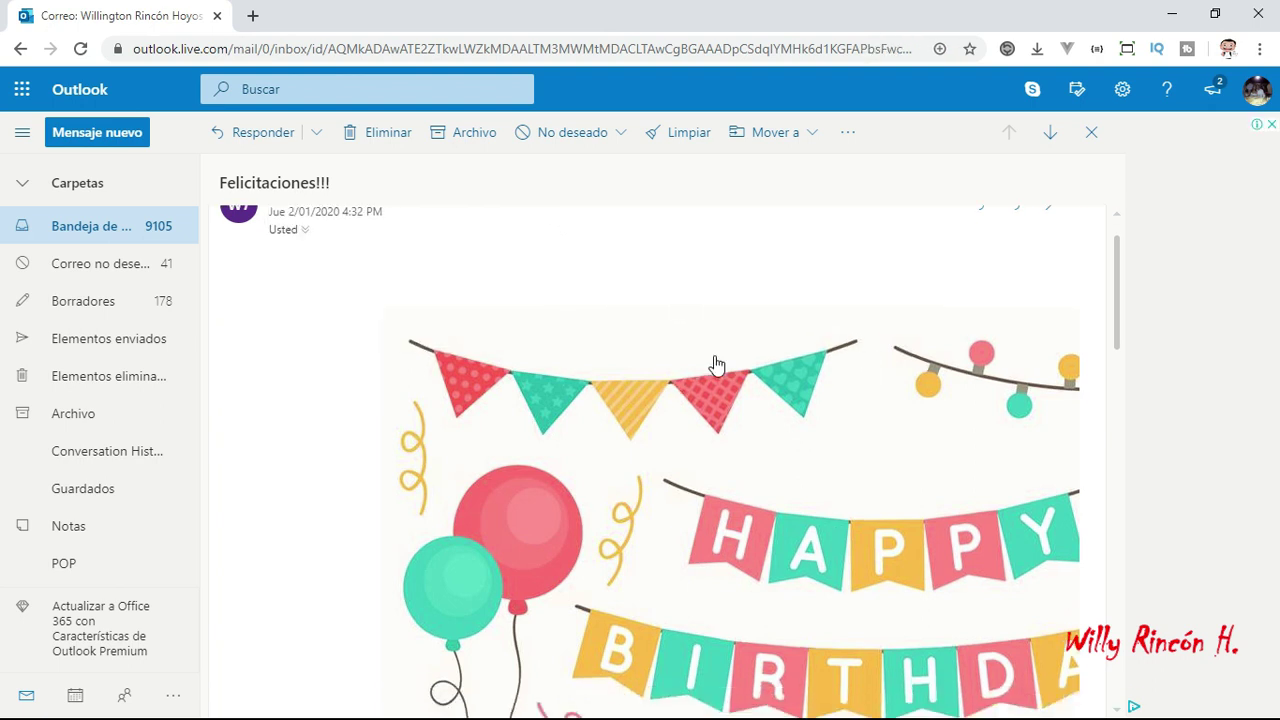
Scroll through the 'Felicitaciones!!!' email in Outlook.com to check the merged name and ENERO
scroll(716, 365, "down", 3)
scroll(716, 365, "down", 2)
scroll(716, 365, "down", 2)
scroll(716, 365, "down", 3)
scroll(716, 365, "down", 1)
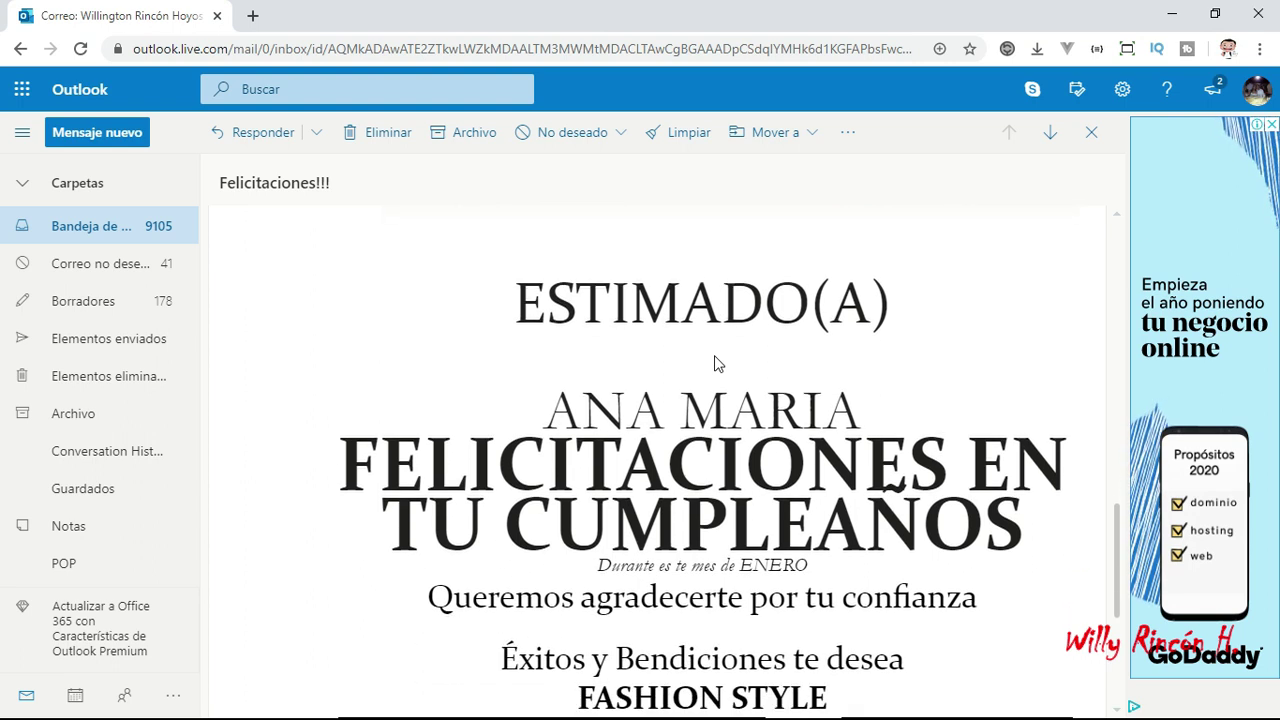
scroll(716, 365, "down", 1)
scroll(716, 368, "down", 1)
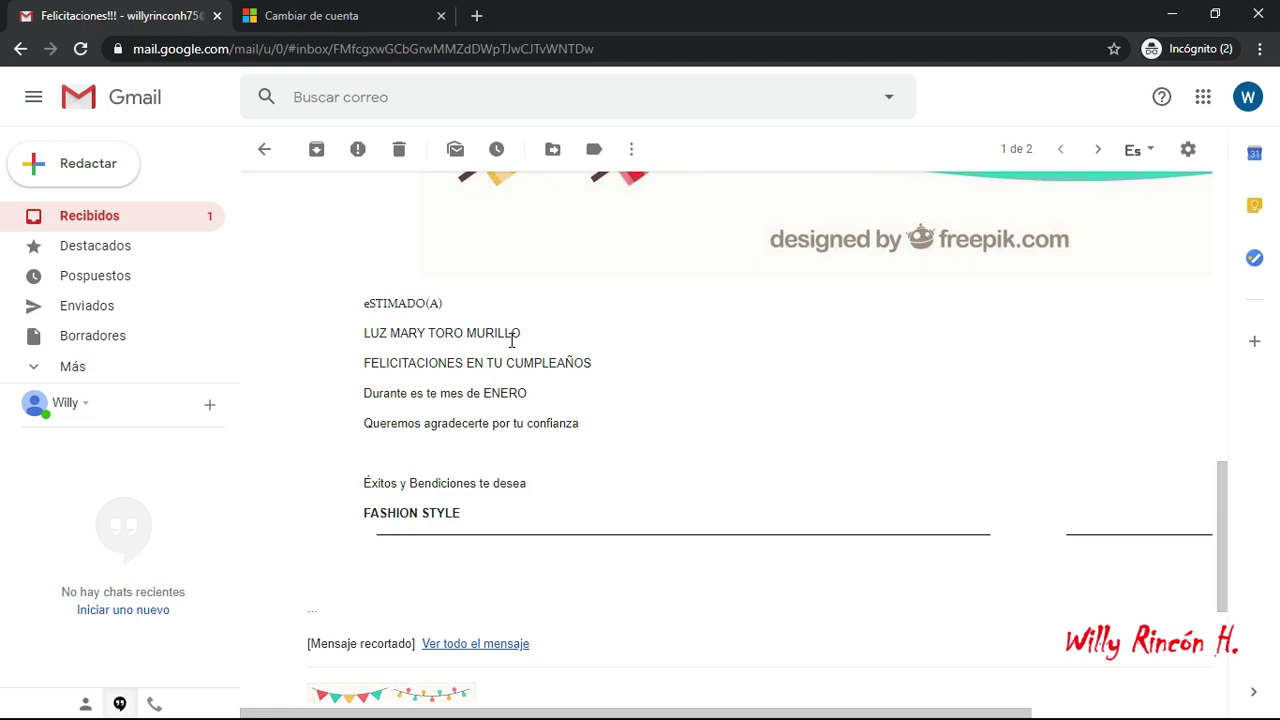
Go to the correotemporal.org site in a new browser tab
left_click(477, 17)
type("WWW.C")
key("BackSpace")
key("BackSpace")
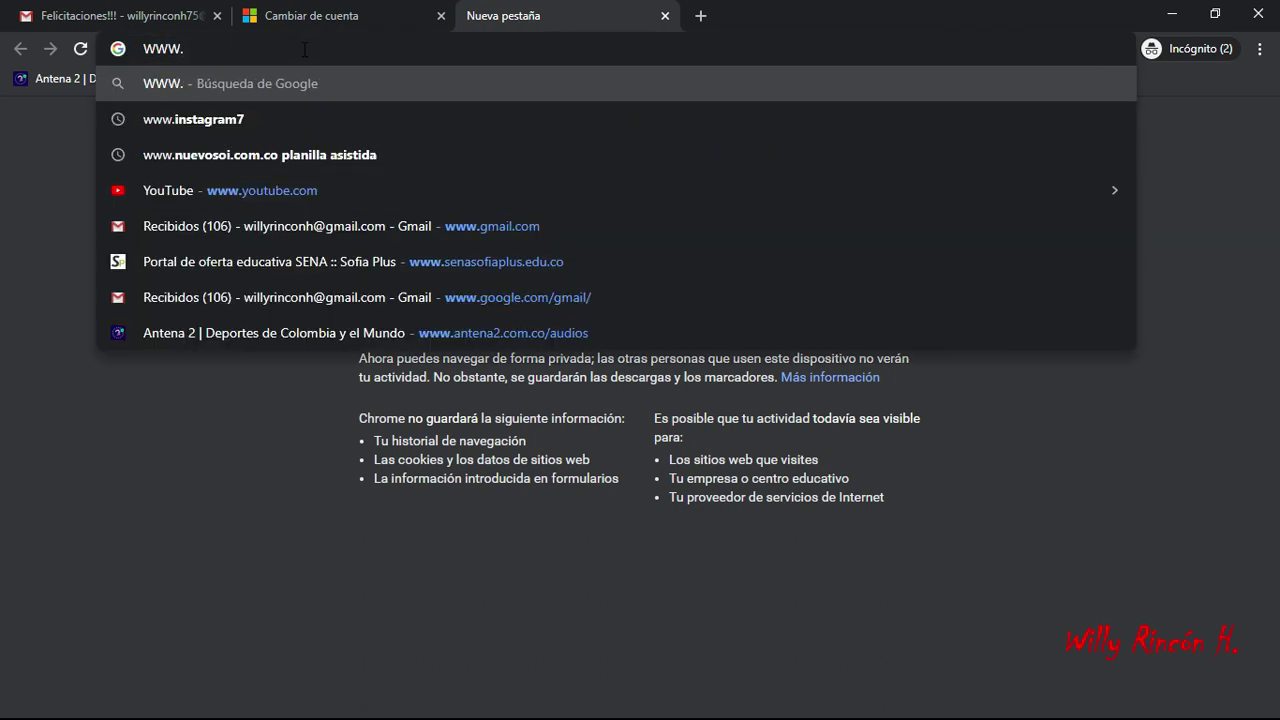
type("correotemporal.org")
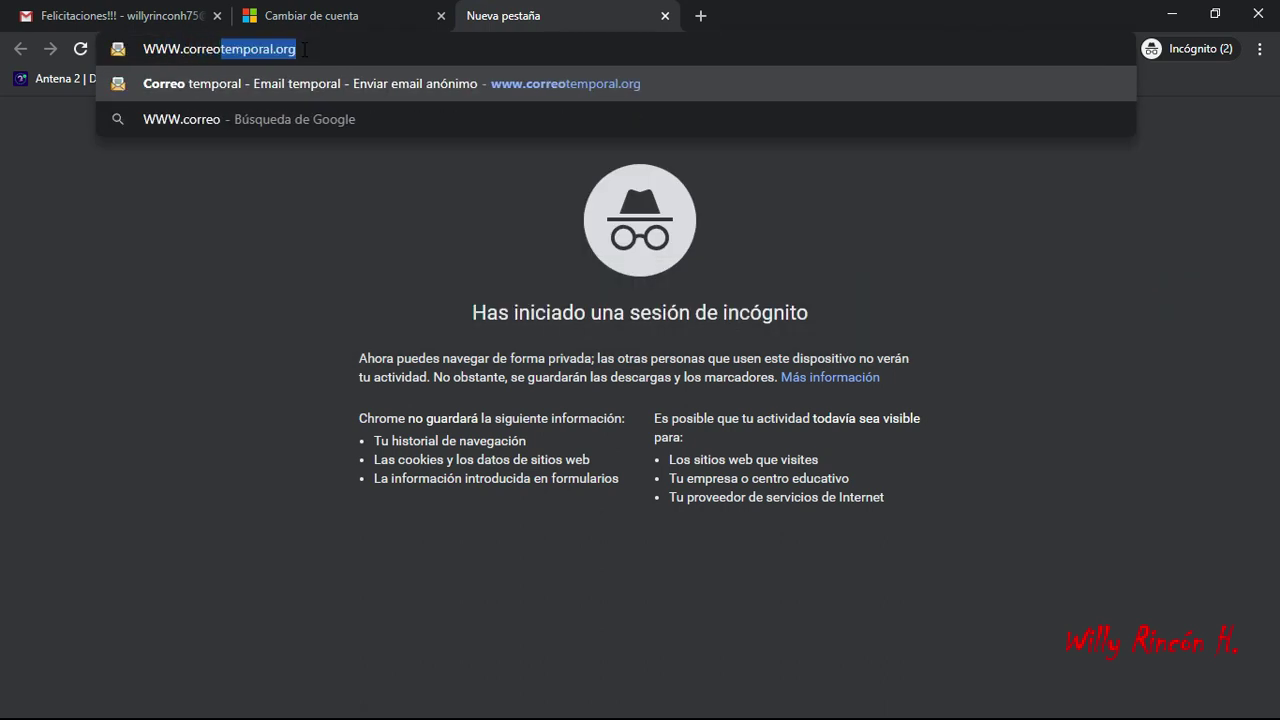
key("Return")
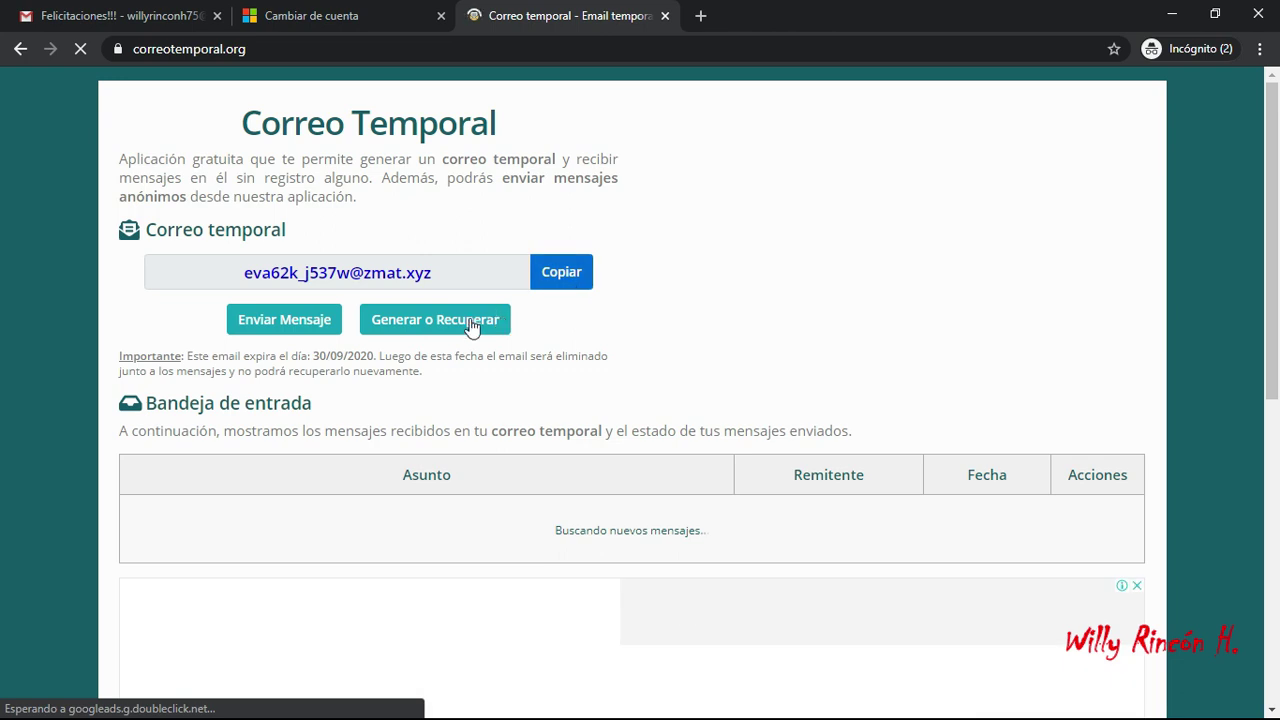
Generate a temporary address using the second recipient's alias on the umail2.com domain
left_click(440, 318)
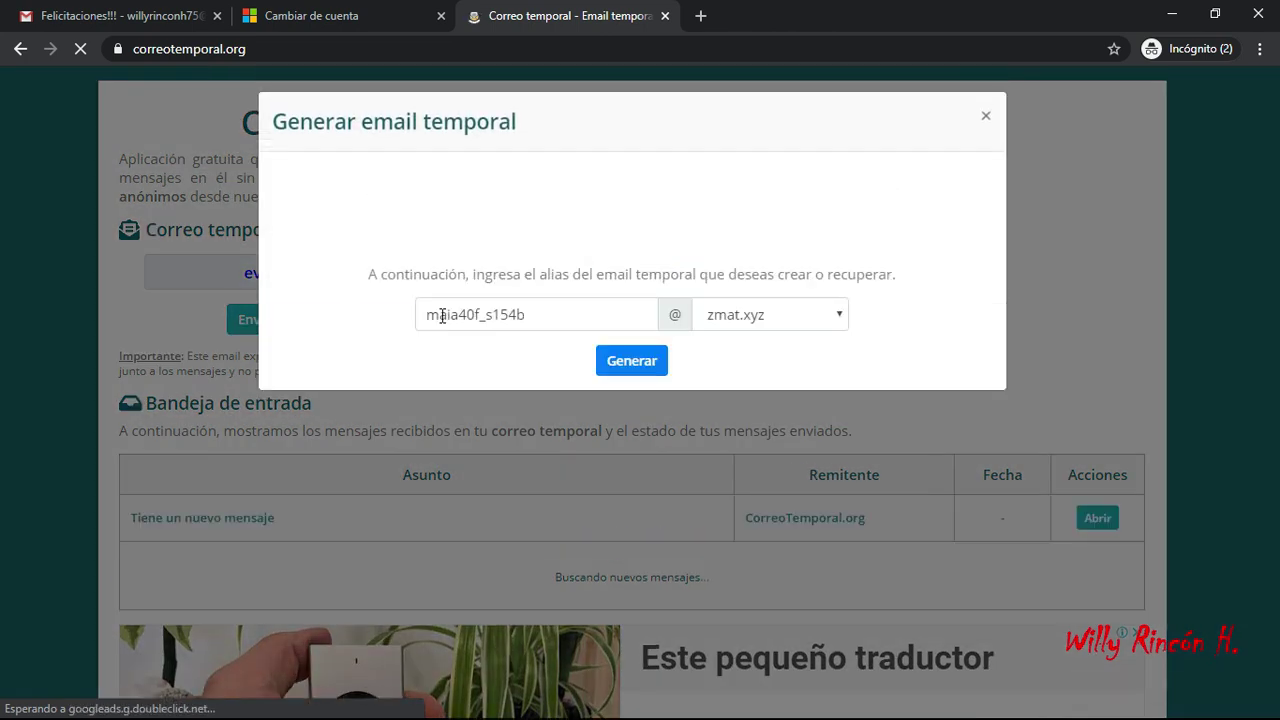
left_click(545, 314)
left_click_drag(545, 314, 375, 314)
key("BackSpace")
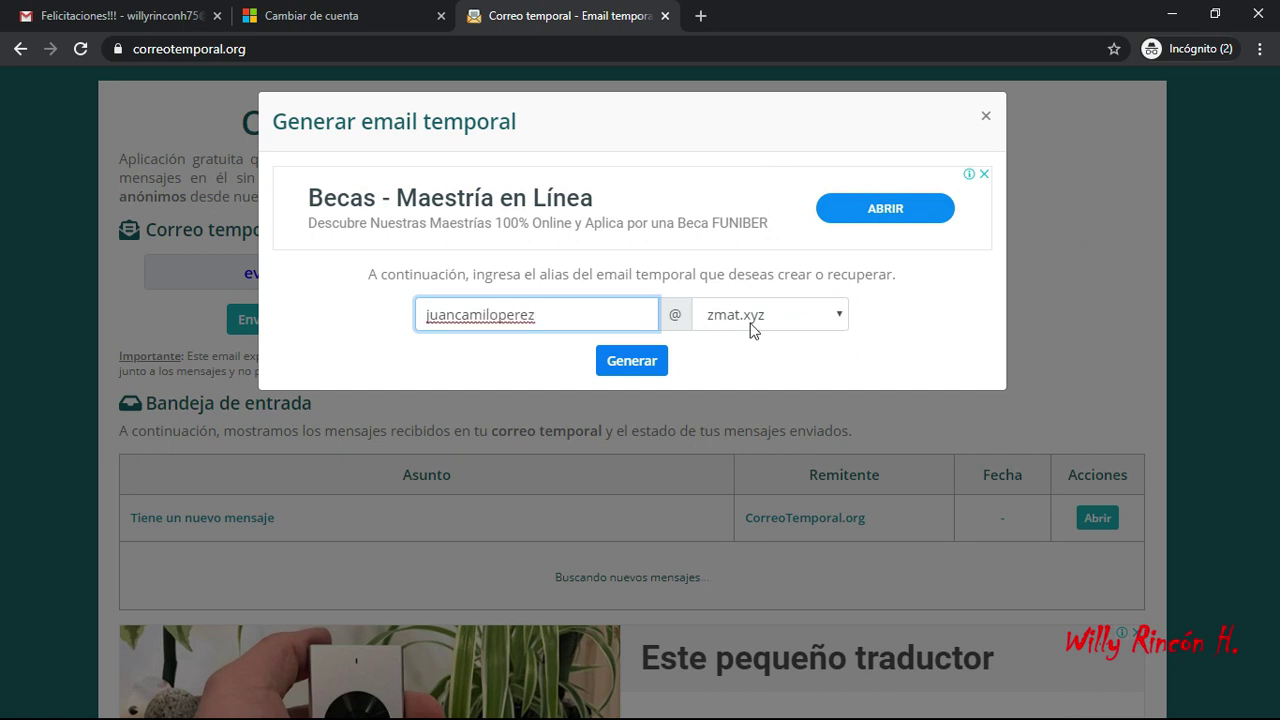
left_click(820, 316)
left_click(740, 440)
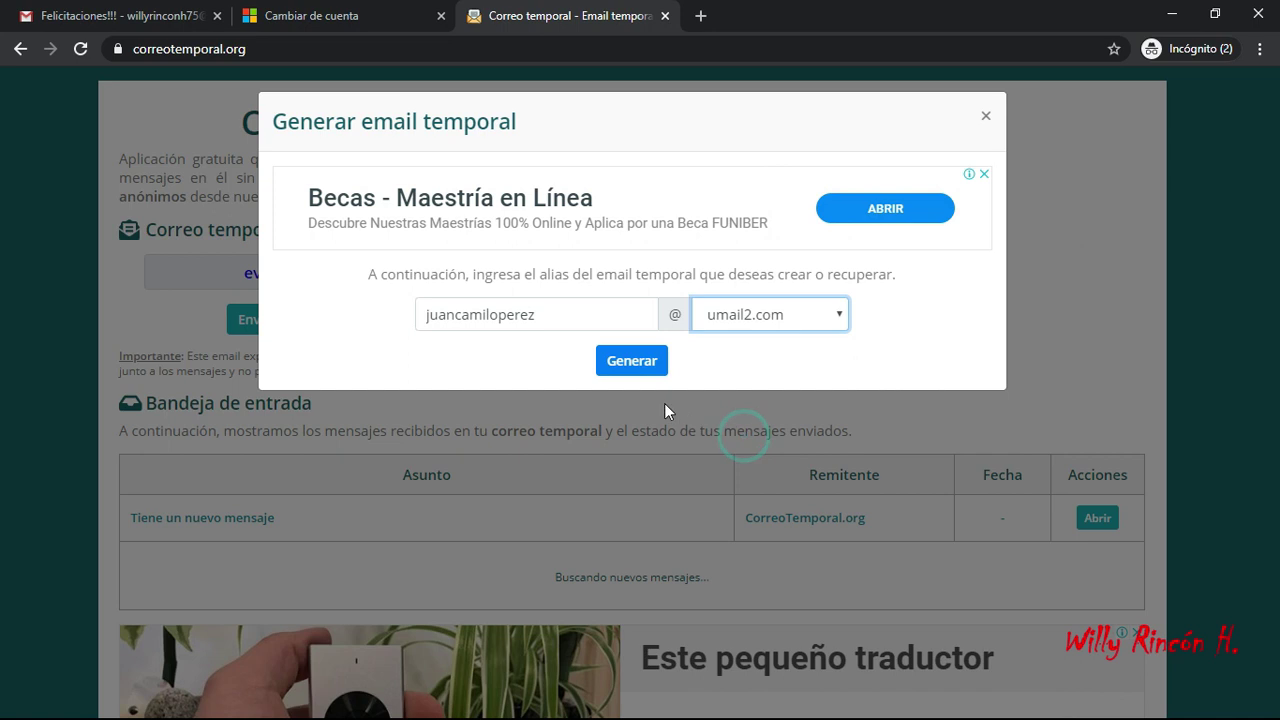
left_click(627, 362)
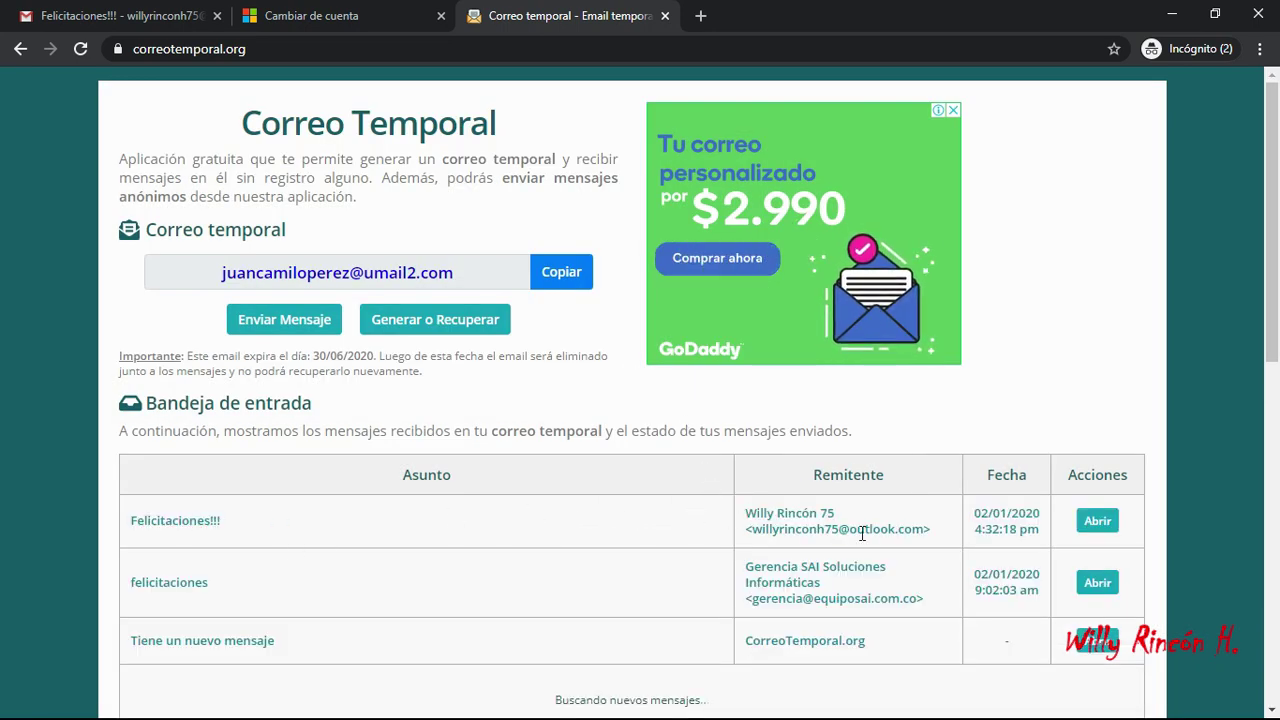
Open the 'Felicitaciones!!!' message and scroll through the personalised certificate
left_click(1096, 522)
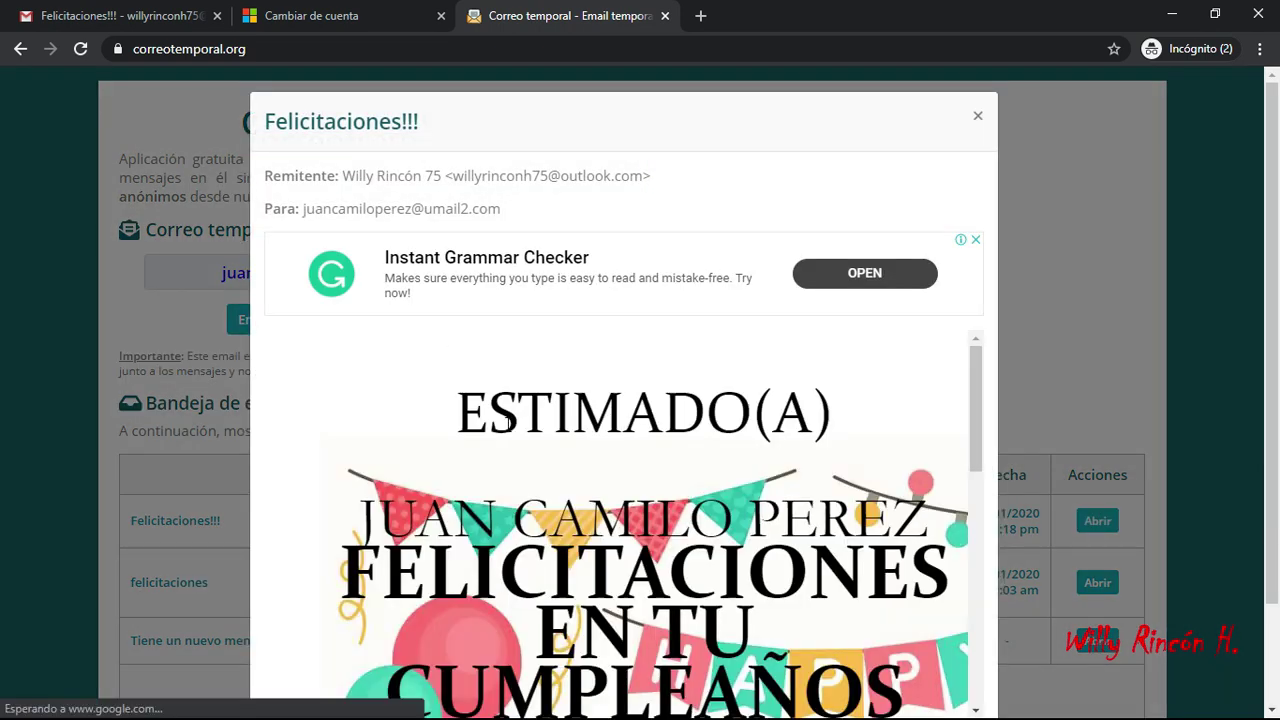
scroll(567, 444, "down", 2)
scroll(567, 444, "up", 2)
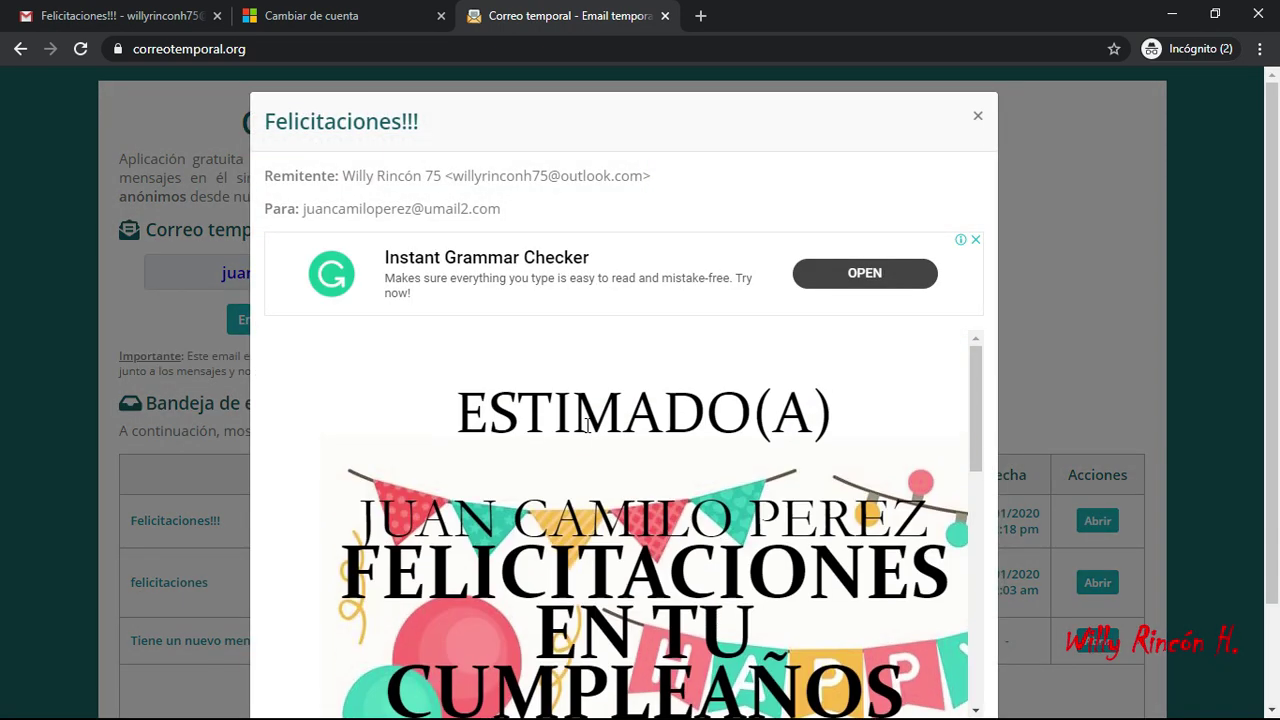
scroll(587, 425, "down", 4)
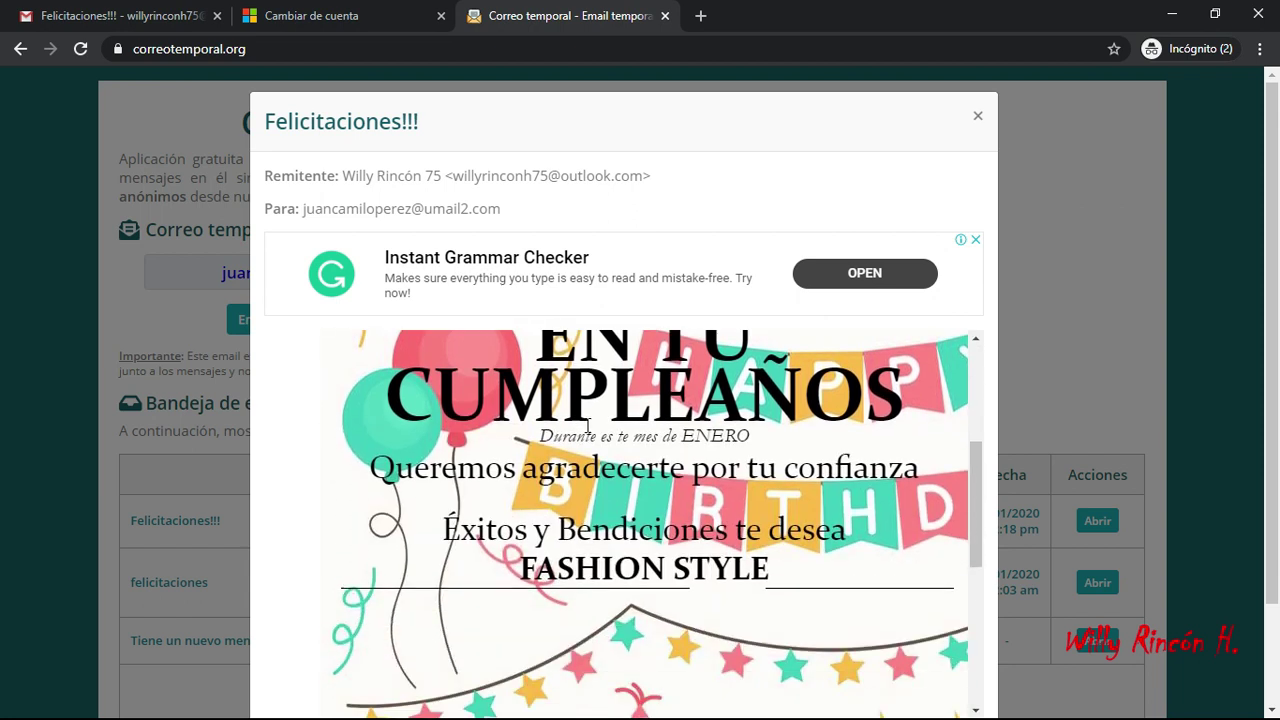
scroll(590, 437, "up", 2)
scroll(589, 436, "up", 2)
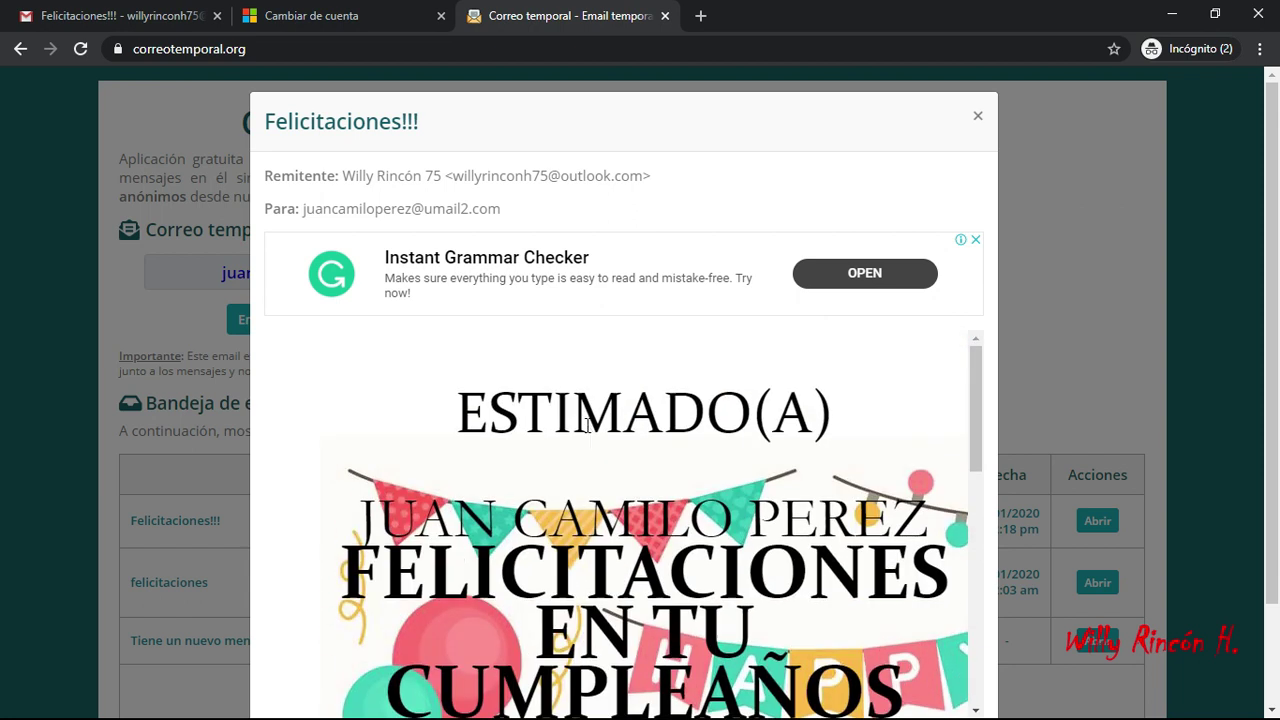